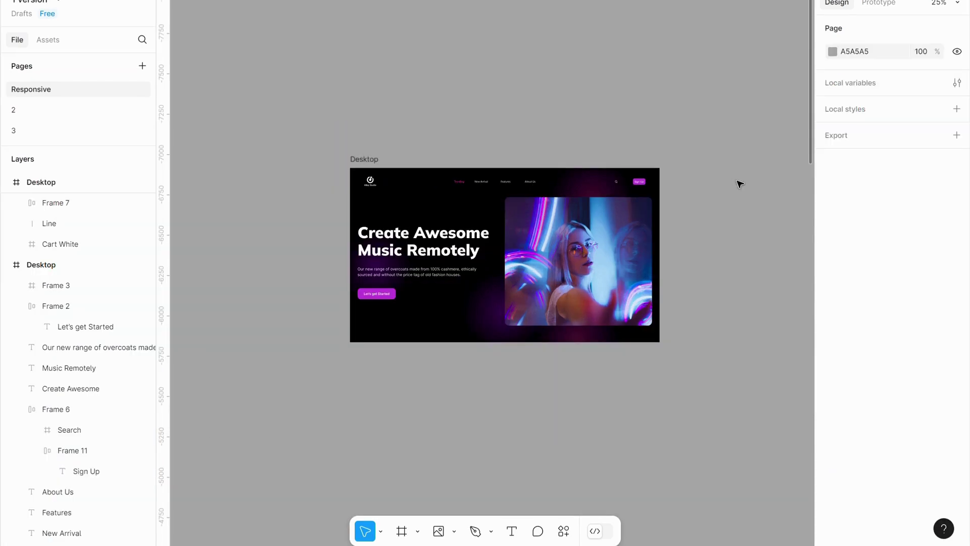
Zoom the canvas to 50% and nudge the Desktop frame slightly left
{"action": "key", "text": "ctrl+equal"}
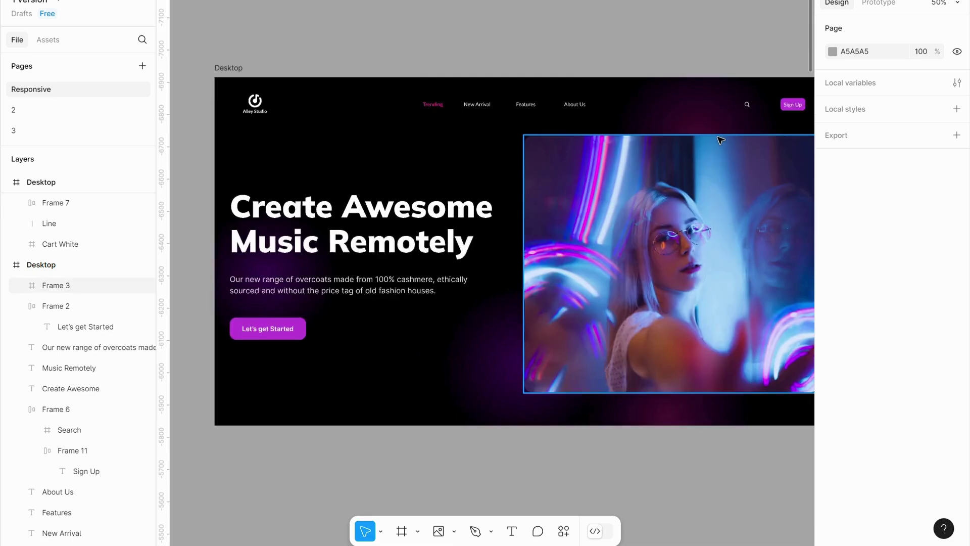
{"action": "left_click_drag", "start_coordinate": [223, 72], "coordinate": [196, 71]}
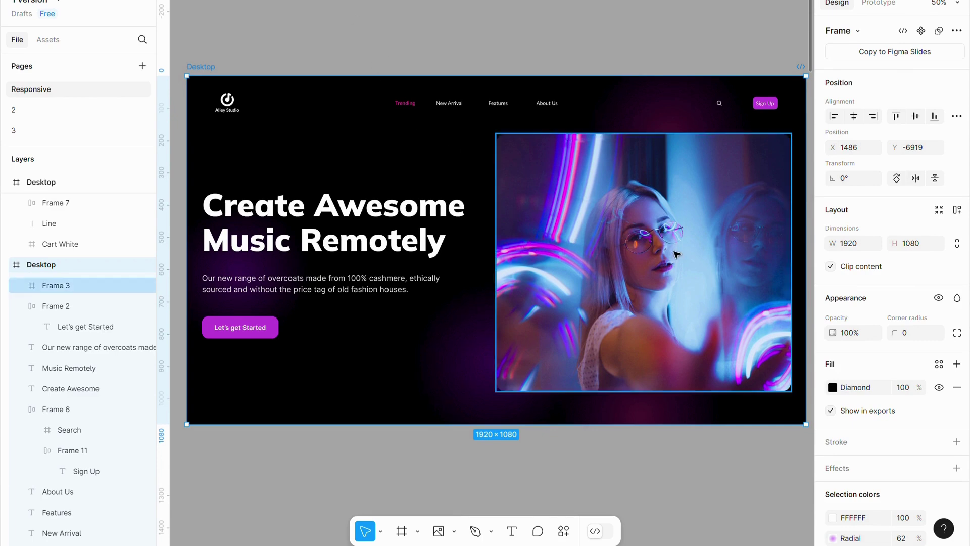
Wrap the Trending, New Arrival, Features and About Us links in an auto layout row
{"action": "left_click", "coordinate": [227, 101]}
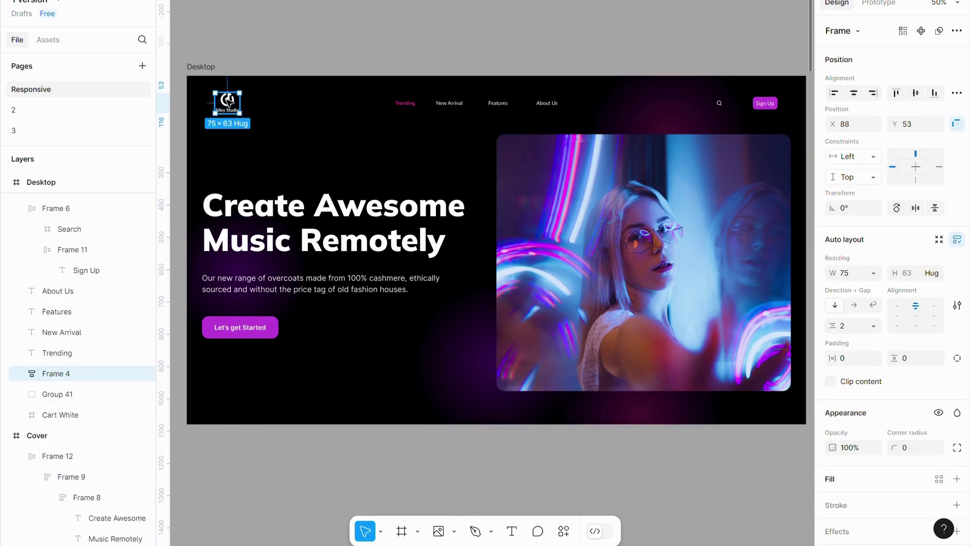
{"action": "left_click", "coordinate": [415, 105]}
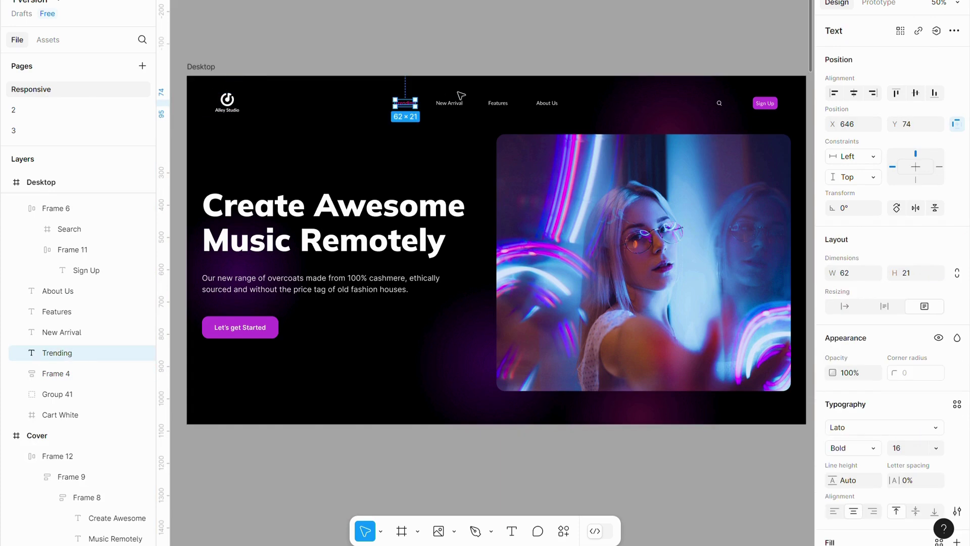
{"action": "left_click", "coordinate": [493, 43]}
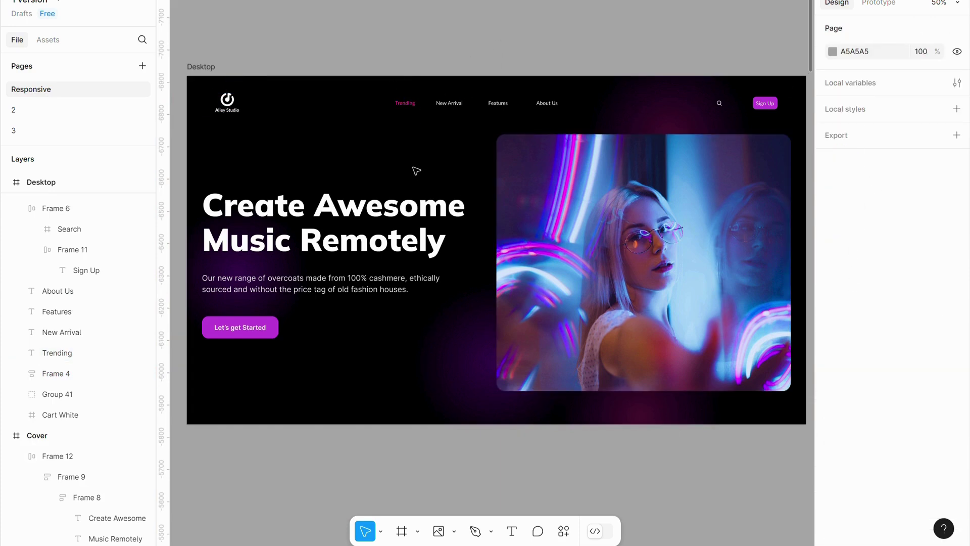
{"action": "left_click", "coordinate": [407, 99]}
{"action": "left_click", "coordinate": [449, 103], "text": "shift"}
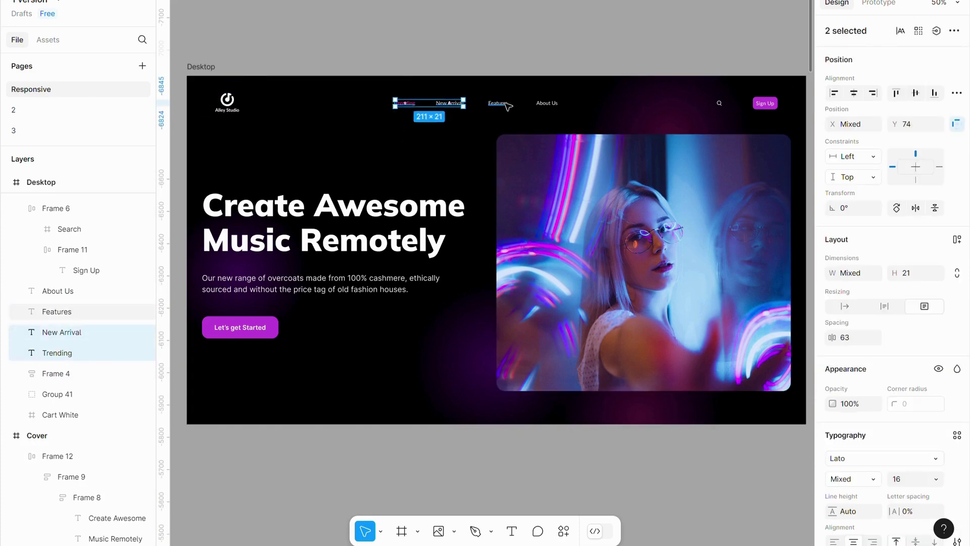
{"action": "left_click", "coordinate": [497, 103], "text": "shift"}
{"action": "left_click", "coordinate": [546, 103], "text": "shift"}
{"action": "key", "text": "shift+a"}
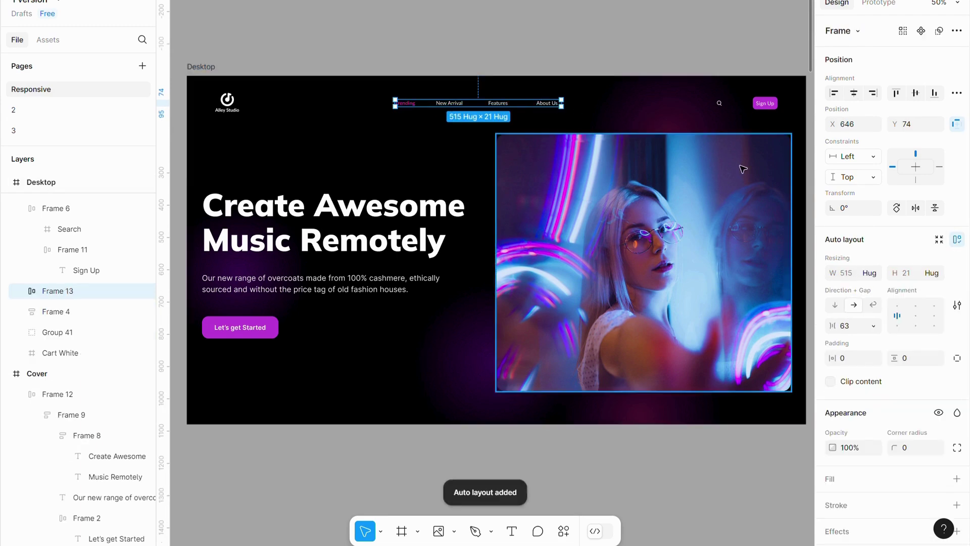
Combine the logo, nav links row and search/Sign Up group into one auto layout nav bar
{"action": "left_click", "coordinate": [646, 21]}
{"action": "left_click", "coordinate": [723, 108]}
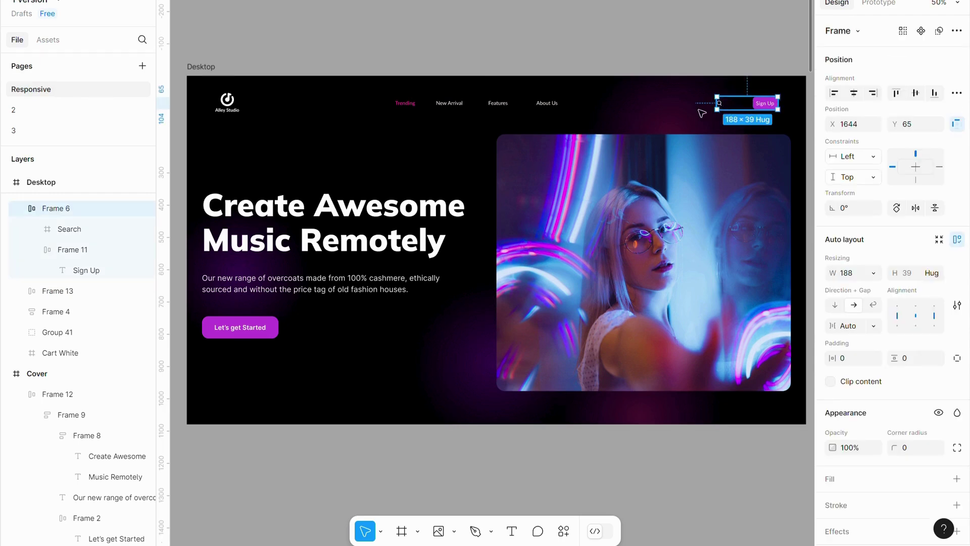
{"action": "left_click", "coordinate": [478, 105], "text": "shift"}
{"action": "left_click", "coordinate": [227, 103], "text": "shift"}
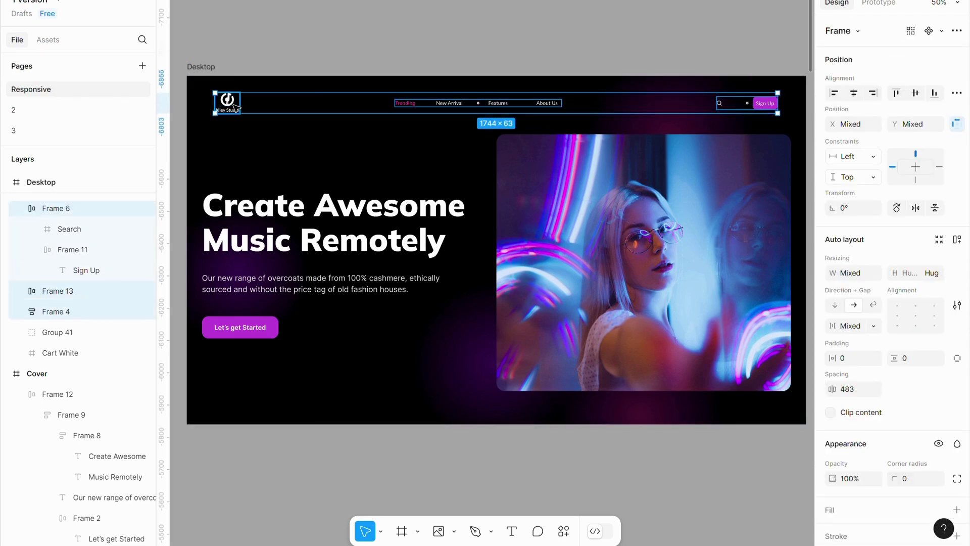
{"action": "key", "text": "shift+a"}
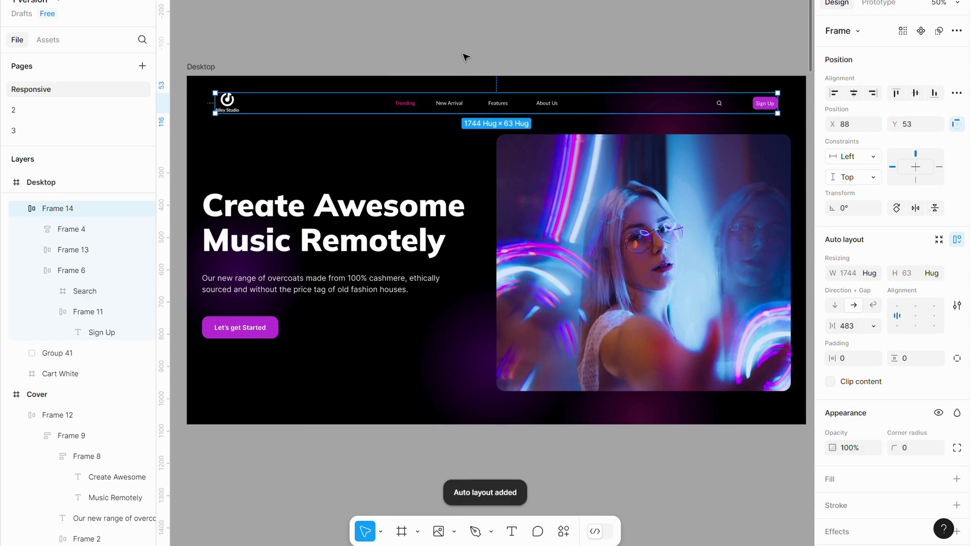
{"action": "left_click", "coordinate": [466, 54]}
{"action": "double_click", "coordinate": [225, 103]}
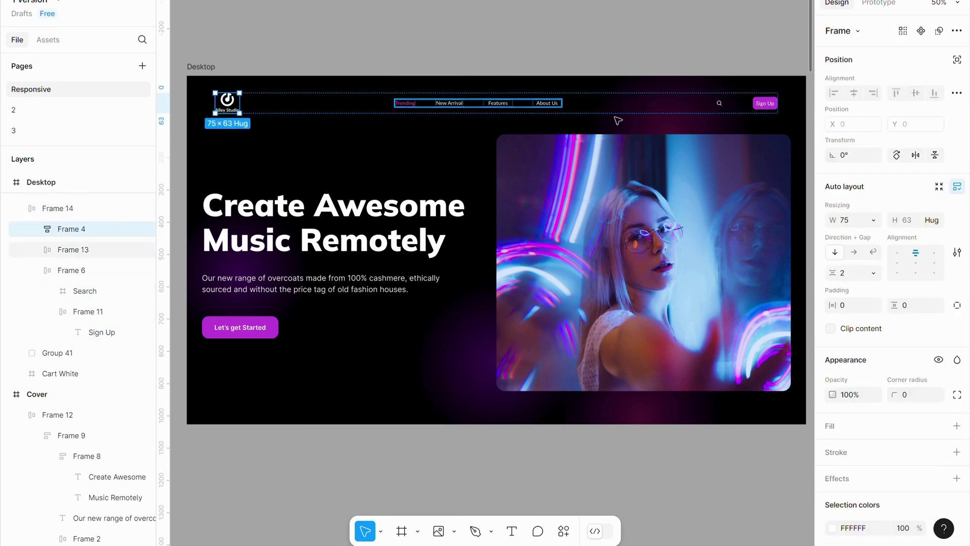
{"action": "left_click", "coordinate": [690, 32]}
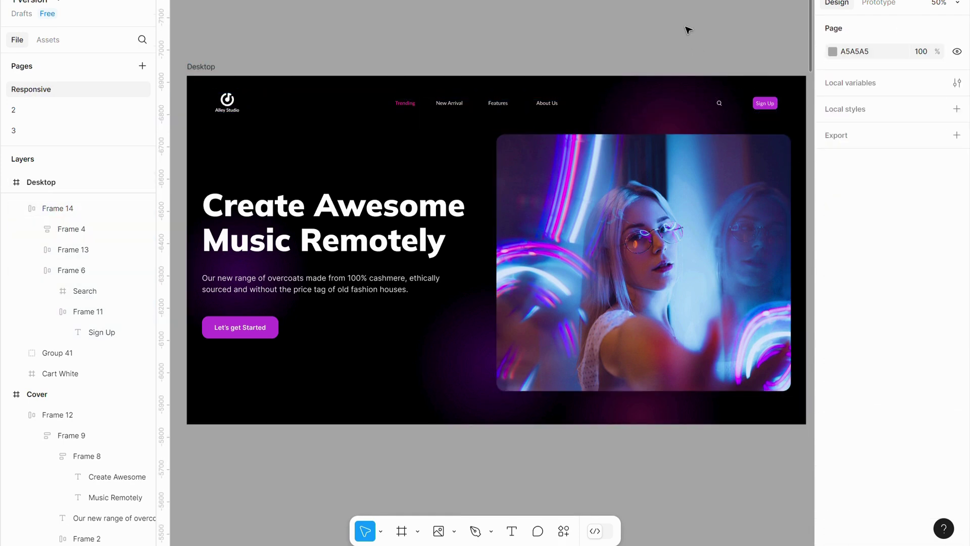
{"action": "left_click", "coordinate": [510, 104]}
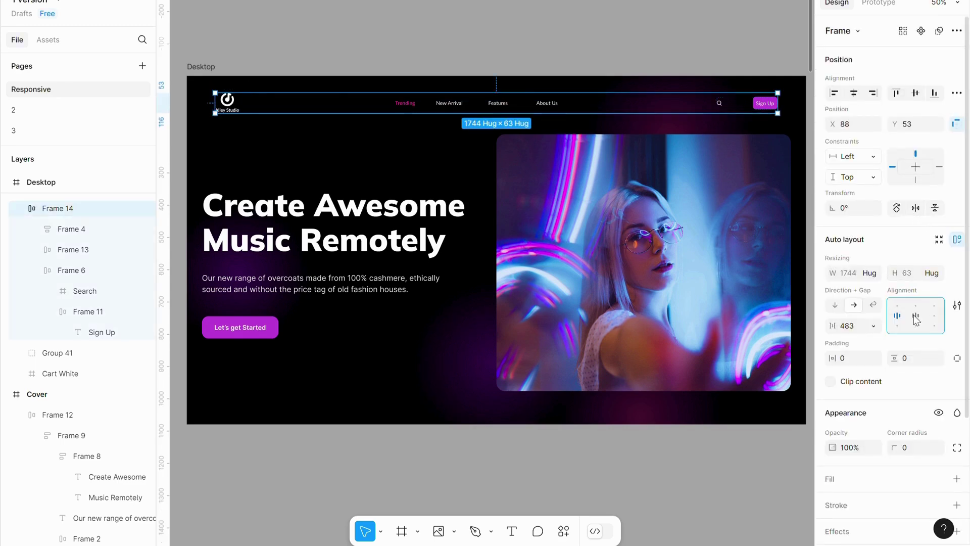
Test narrowing the nav bar and the Desktop frame, undoing each change
{"action": "left_click", "coordinate": [590, 29]}
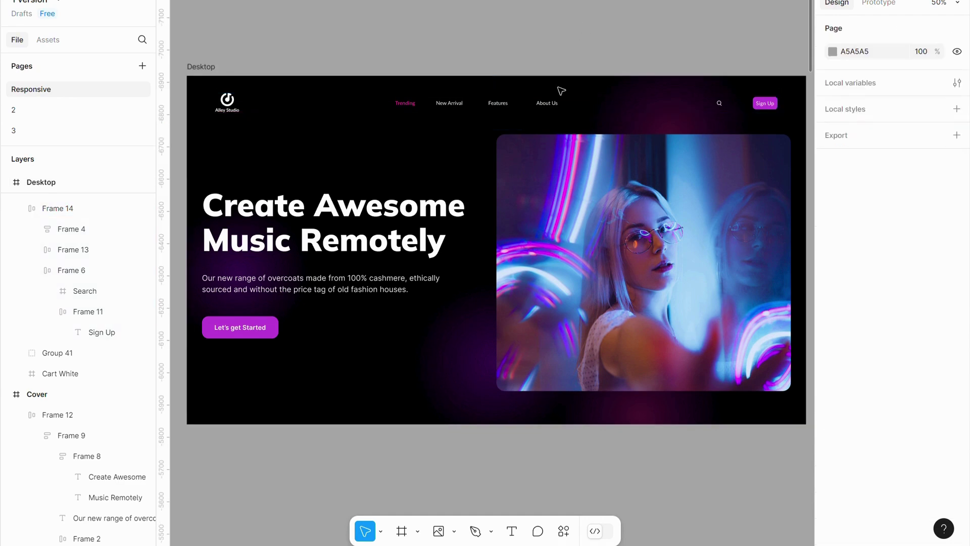
{"action": "left_click", "coordinate": [552, 103]}
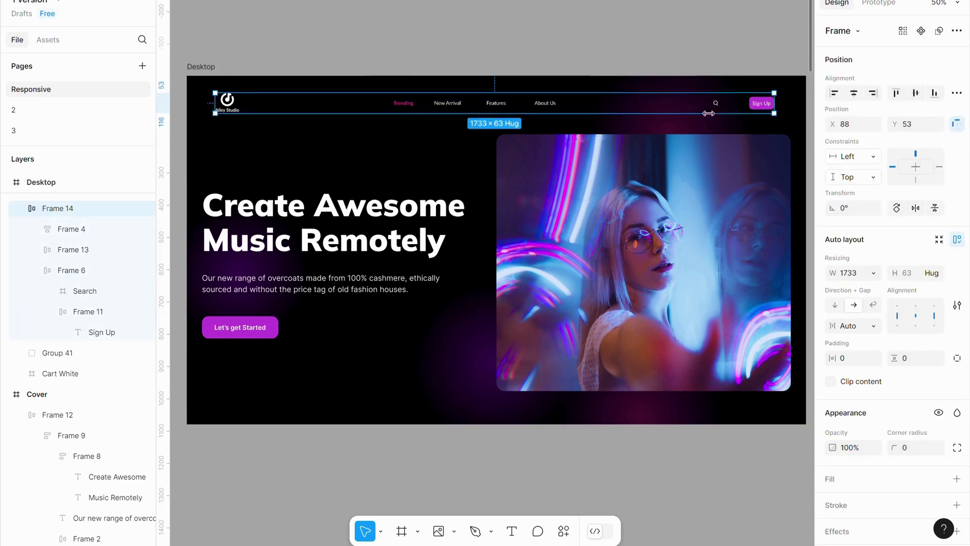
{"action": "left_click_drag", "start_coordinate": [708, 114], "coordinate": [576, 132]}
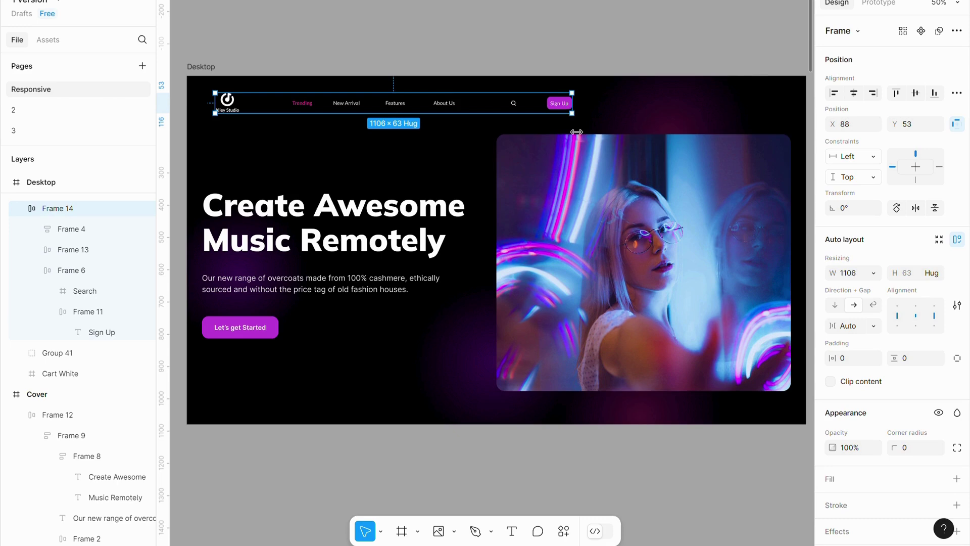
{"action": "key", "text": "ctrl+z"}
{"action": "left_click", "coordinate": [192, 67]}
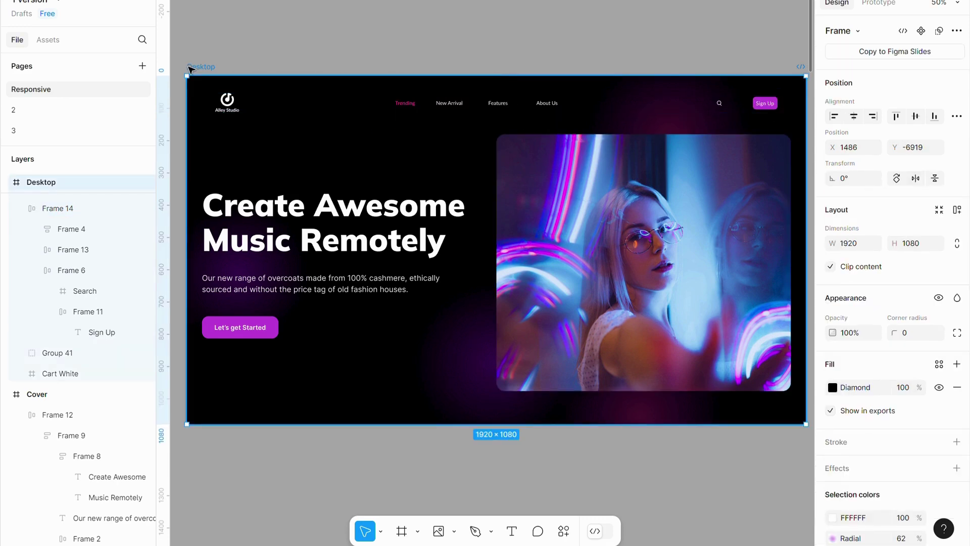
{"action": "left_click_drag", "start_coordinate": [192, 67], "coordinate": [187, 68]}
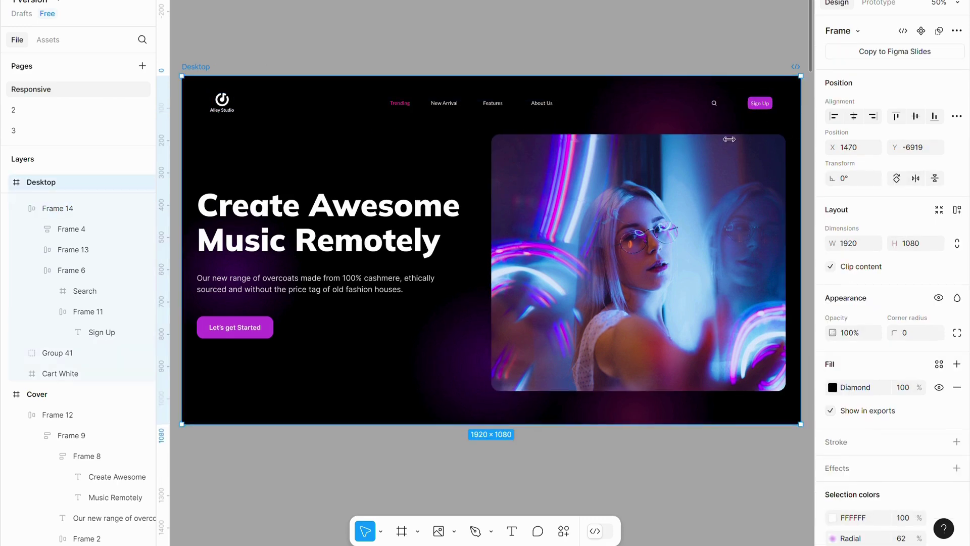
{"action": "left_click_drag", "start_coordinate": [729, 139], "coordinate": [518, 162]}
{"action": "key", "text": "ctrl+z"}
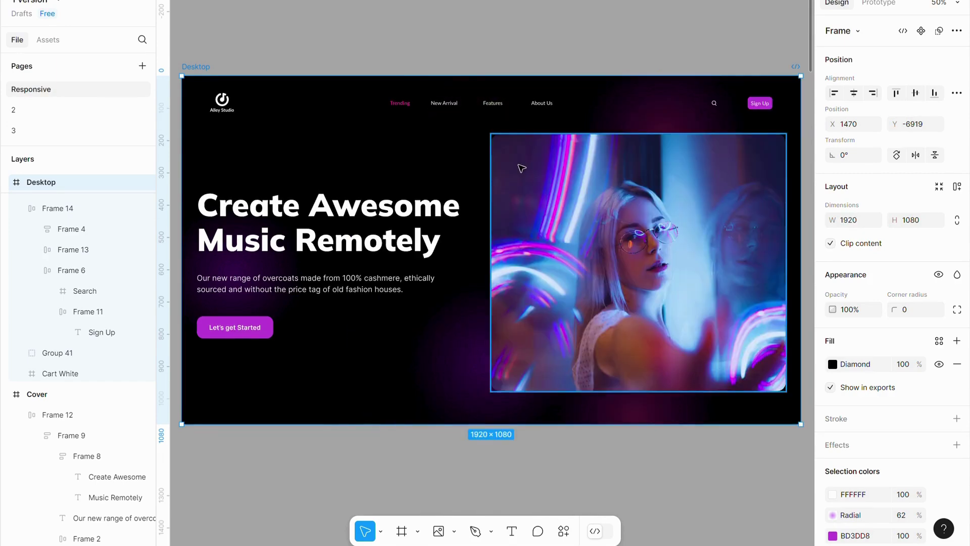
Set the nav bar's horizontal constraint to Left + Right and narrow the Desktop frame to test
{"action": "left_click", "coordinate": [519, 103]}
{"action": "left_click", "coordinate": [877, 158]}
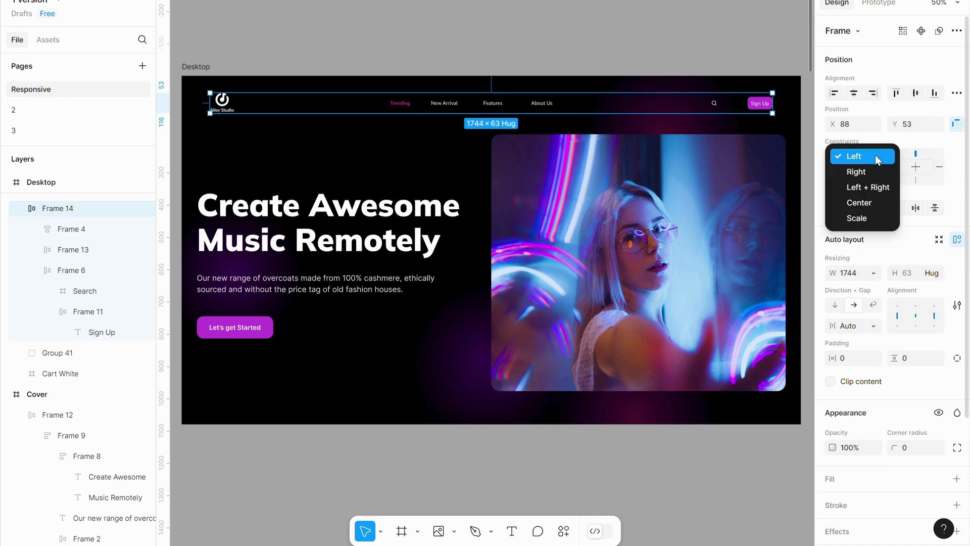
{"action": "left_click", "coordinate": [859, 186]}
{"action": "left_click", "coordinate": [694, 57]}
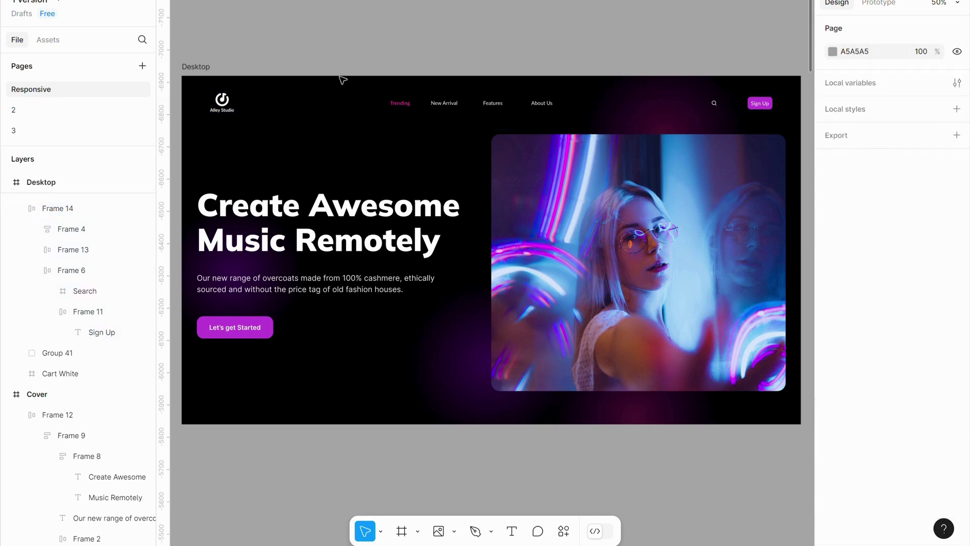
{"action": "left_click", "coordinate": [206, 66]}
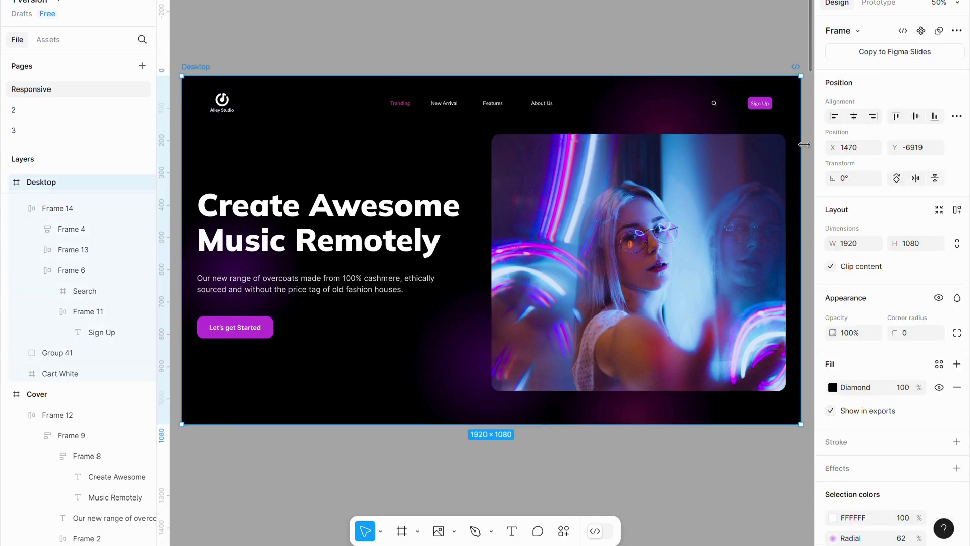
{"action": "left_click_drag", "start_coordinate": [722, 152], "coordinate": [628, 185]}
Restore the Desktop width and wrap the two headline lines in an auto layout group
{"action": "key", "text": "ctrl+z"}
{"action": "left_click", "coordinate": [374, 203]}
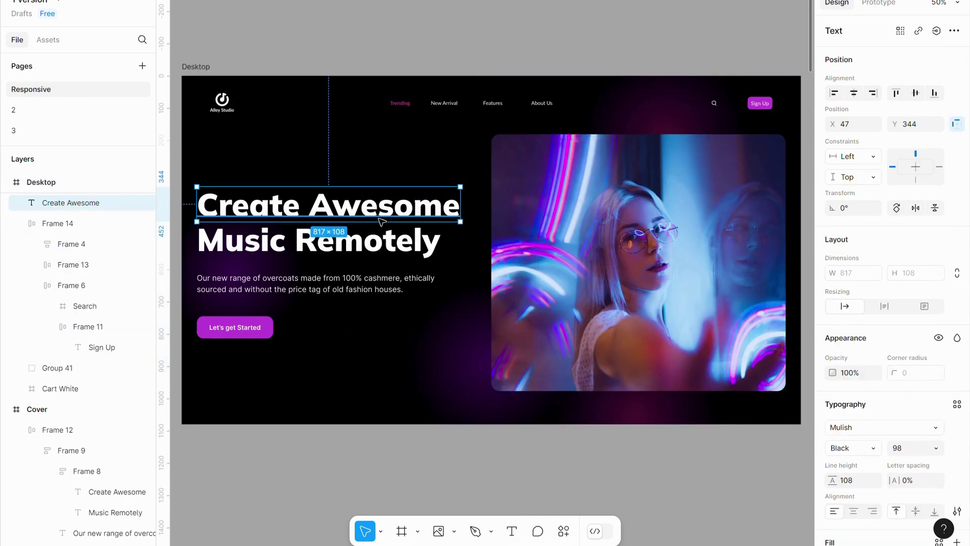
{"action": "left_click", "coordinate": [382, 235], "text": "shift"}
{"action": "key", "text": "shift+a"}
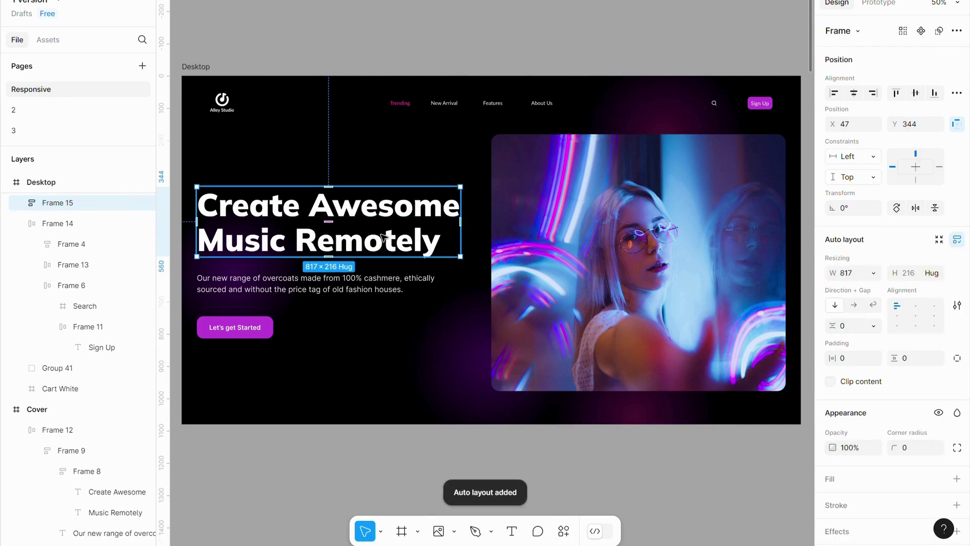
{"action": "left_click", "coordinate": [382, 278], "text": "shift"}
{"action": "key", "text": "shift+a"}
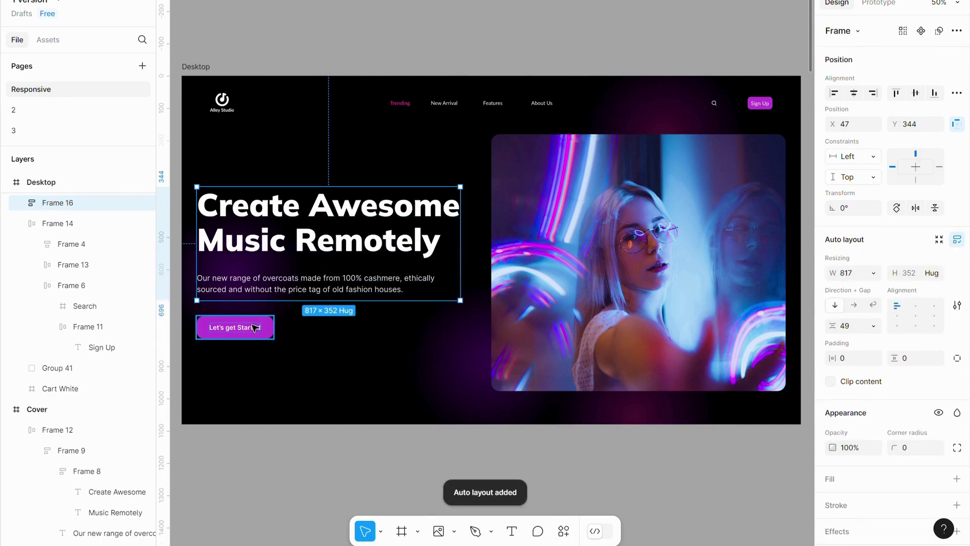
{"action": "key", "text": "ctrl+z"}
Stack heading, paragraph and Let's get Started button, then place them in a row with the hero image
{"action": "left_click", "coordinate": [322, 142]}
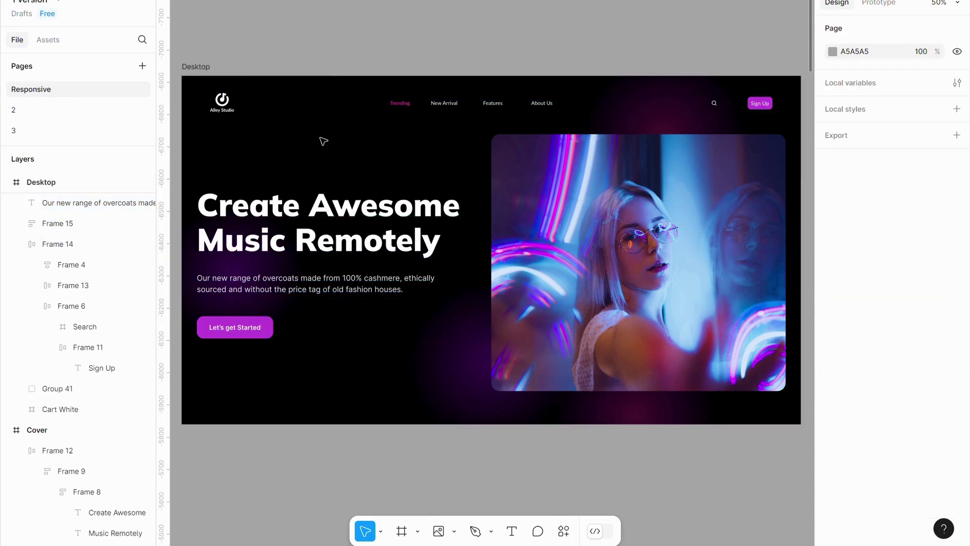
{"action": "left_click", "coordinate": [327, 233]}
{"action": "left_click", "coordinate": [326, 286], "text": "shift"}
{"action": "left_click", "coordinate": [263, 324], "text": "shift"}
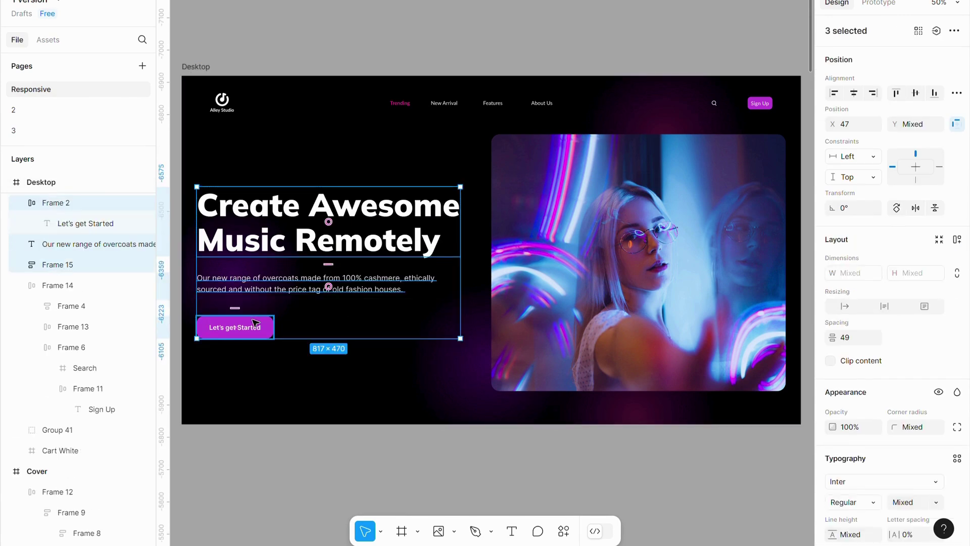
{"action": "key", "text": "shift+a"}
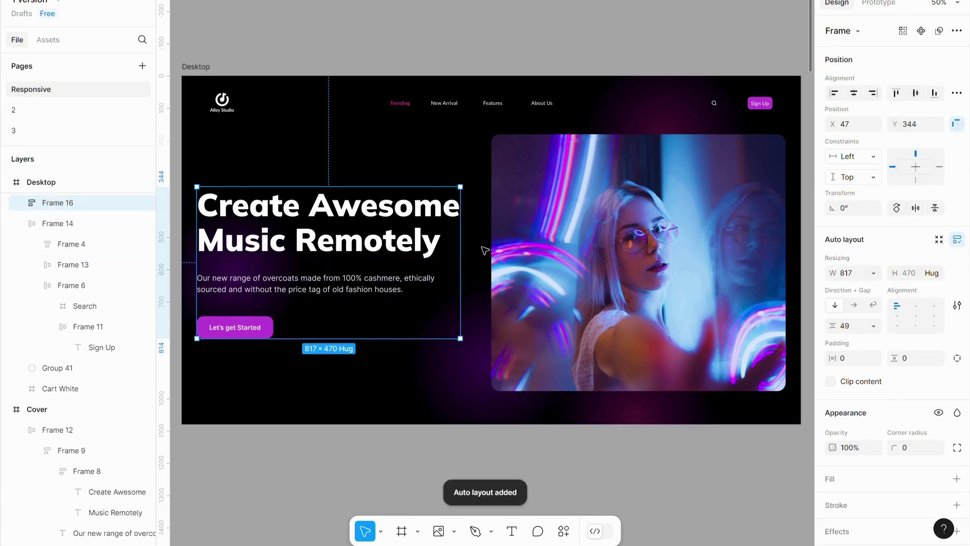
{"action": "left_click", "coordinate": [570, 238], "text": "shift"}
{"action": "key", "text": "shift+a"}
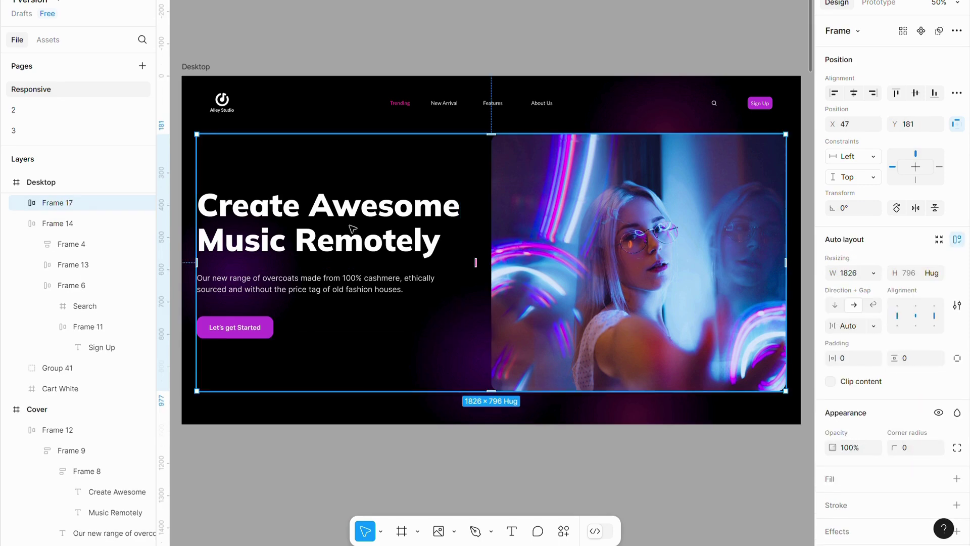
Set both the hero image and the text block widths to Fill container
{"action": "left_click", "coordinate": [600, 226]}
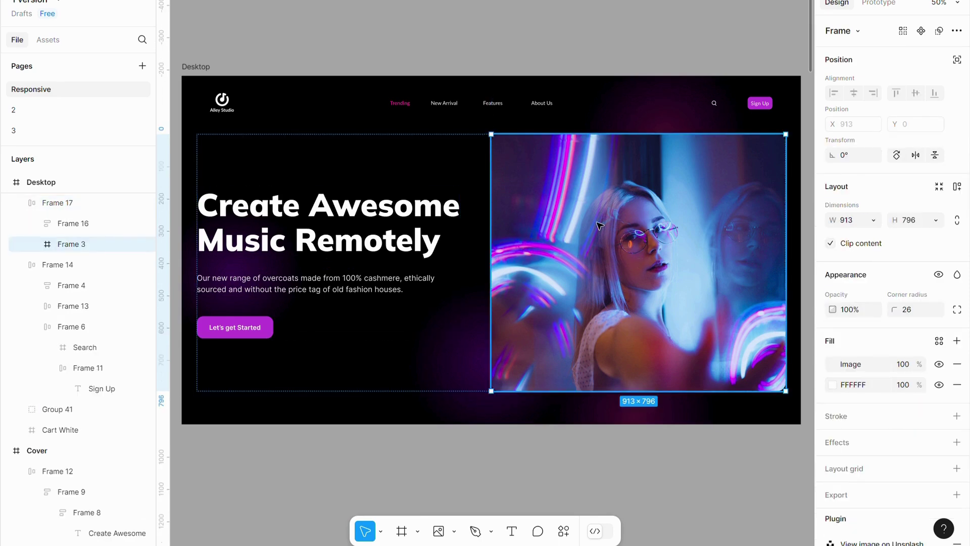
{"action": "left_click", "coordinate": [875, 222]}
{"action": "left_click", "coordinate": [863, 236]}
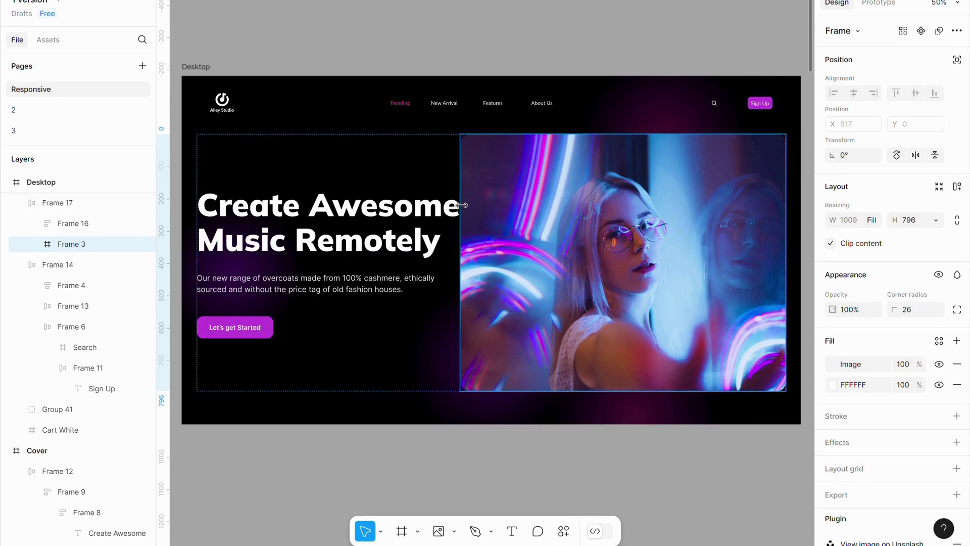
{"action": "left_click", "coordinate": [438, 211]}
{"action": "left_click", "coordinate": [873, 220]}
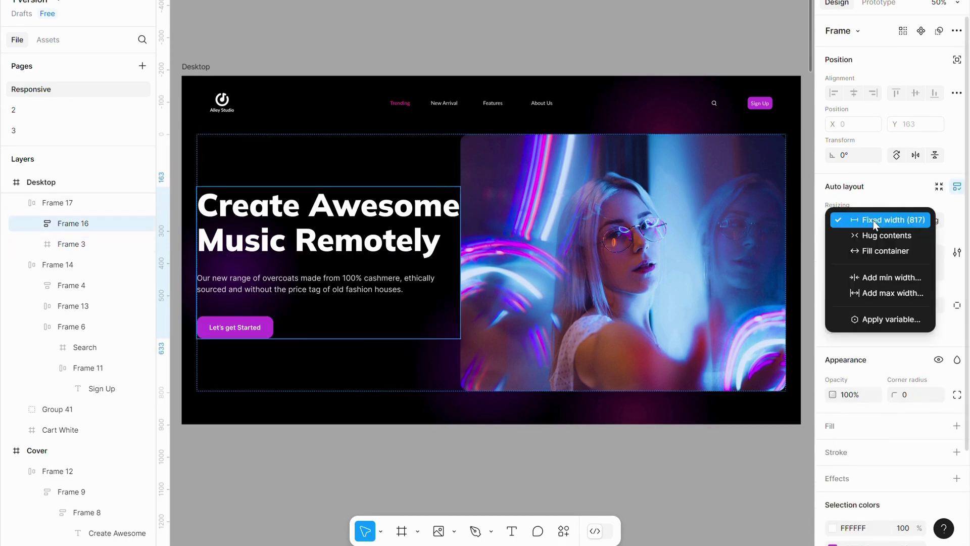
{"action": "left_click", "coordinate": [865, 256]}
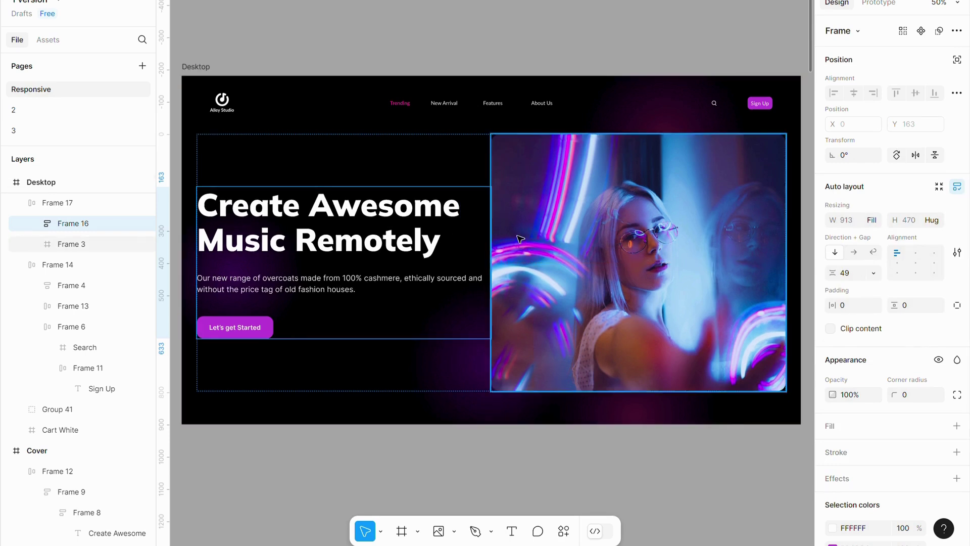
Set the Create Awesome headline to Fill container width, then select the paragraph and Frame 17
{"action": "left_click", "coordinate": [475, 15]}
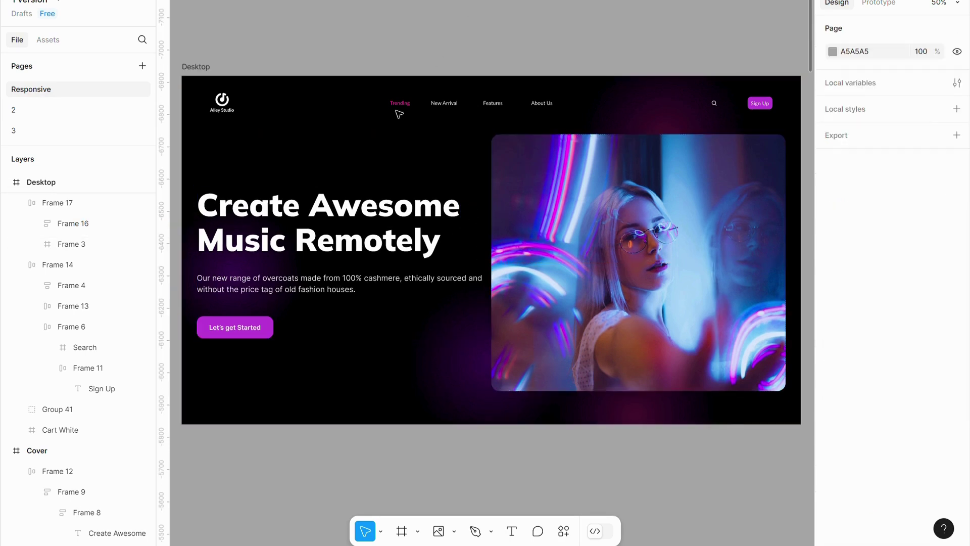
{"action": "double_click", "coordinate": [356, 211]}
{"action": "double_click", "coordinate": [356, 211]}
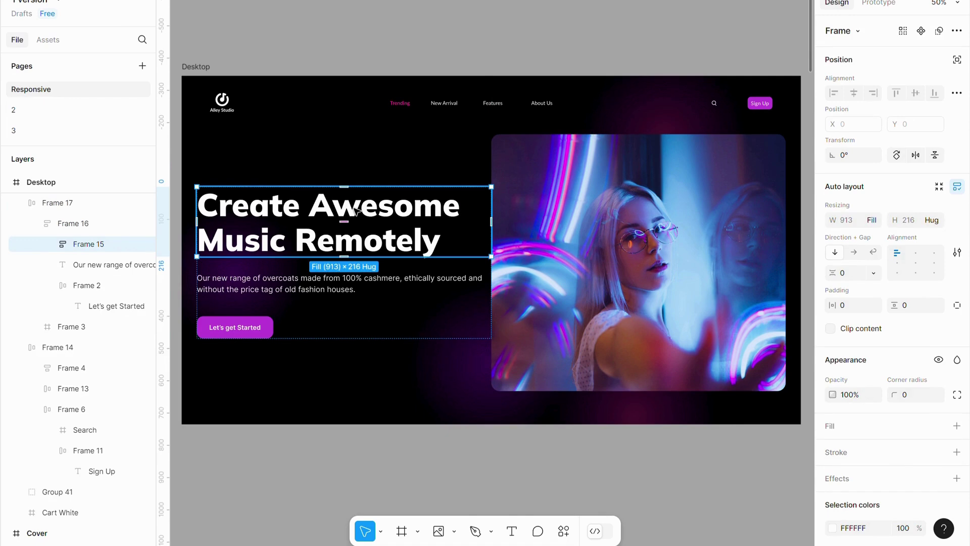
{"action": "double_click", "coordinate": [356, 211]}
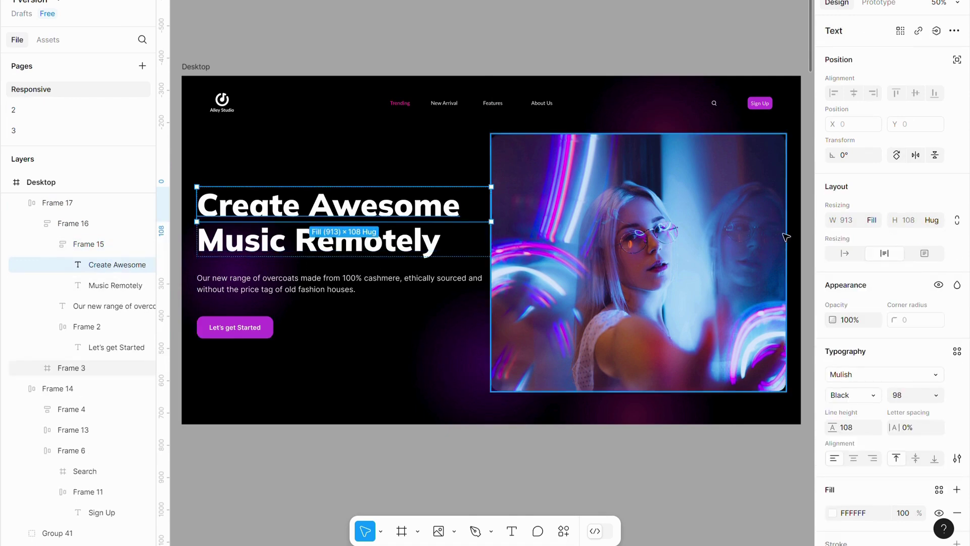
{"action": "left_click", "coordinate": [871, 225]}
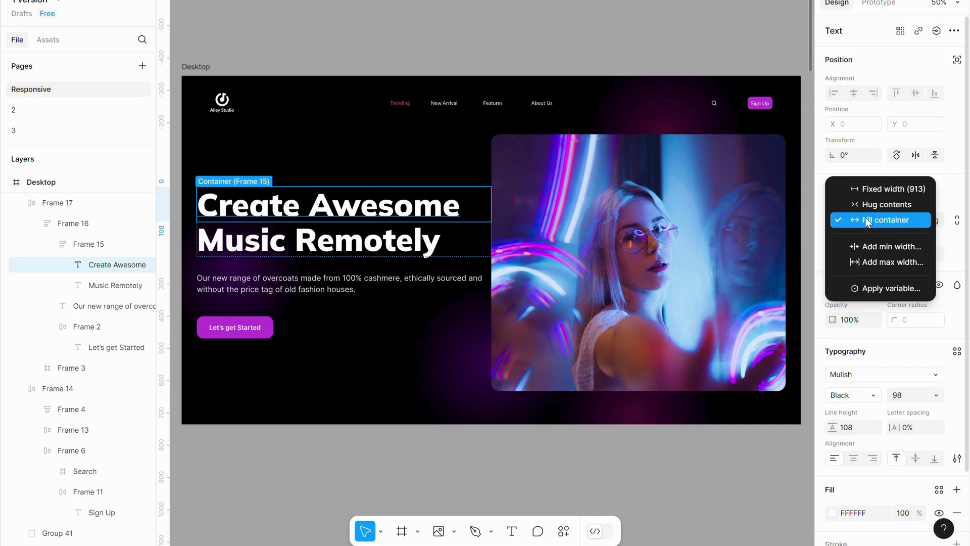
{"action": "left_click", "coordinate": [434, 234]}
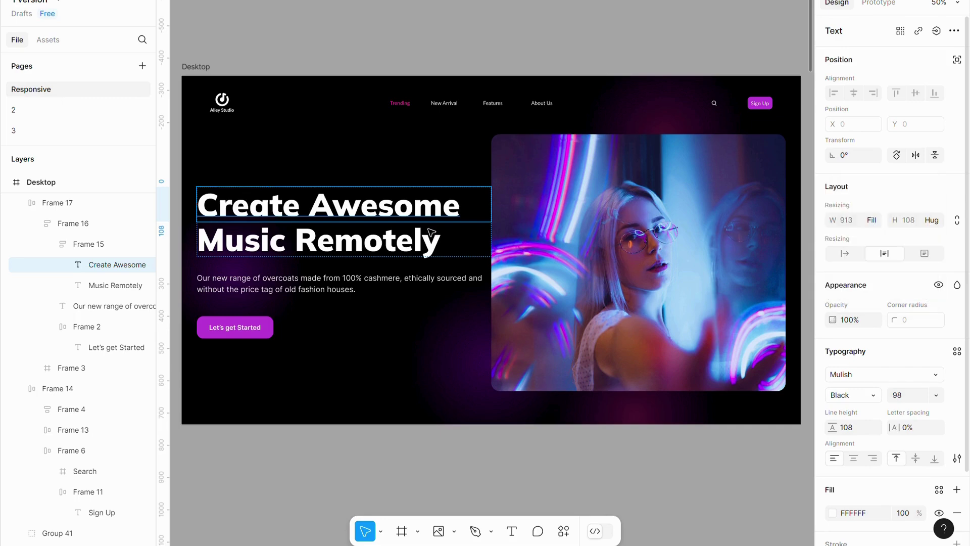
{"action": "left_click", "coordinate": [418, 275]}
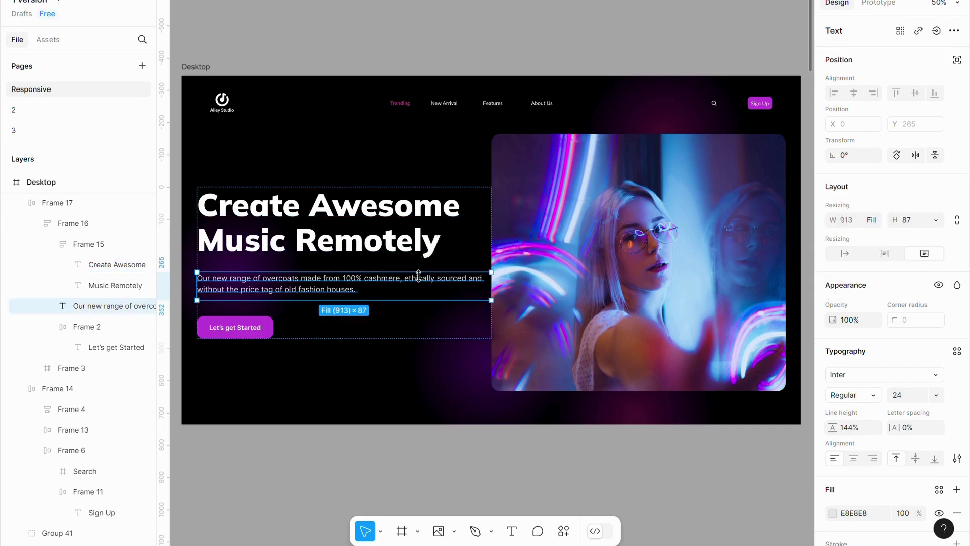
{"action": "left_click", "coordinate": [347, 39]}
{"action": "left_click", "coordinate": [372, 225]}
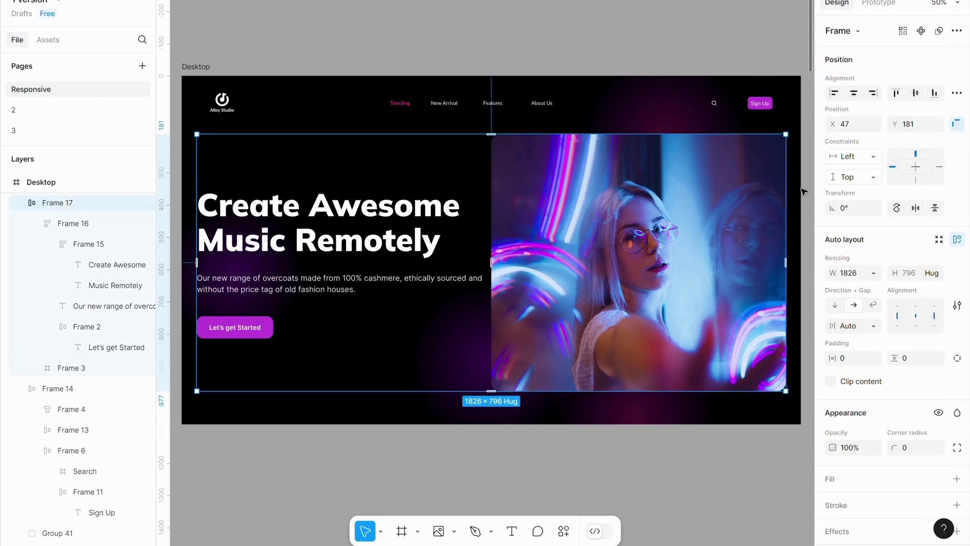
Test shrinking Frame 17 and the Desktop frame to 1484 wide, undoing each resize
{"action": "left_click_drag", "start_coordinate": [785, 183], "coordinate": [693, 210]}
{"action": "left_click_drag", "start_coordinate": [608, 209], "coordinate": [522, 212]}
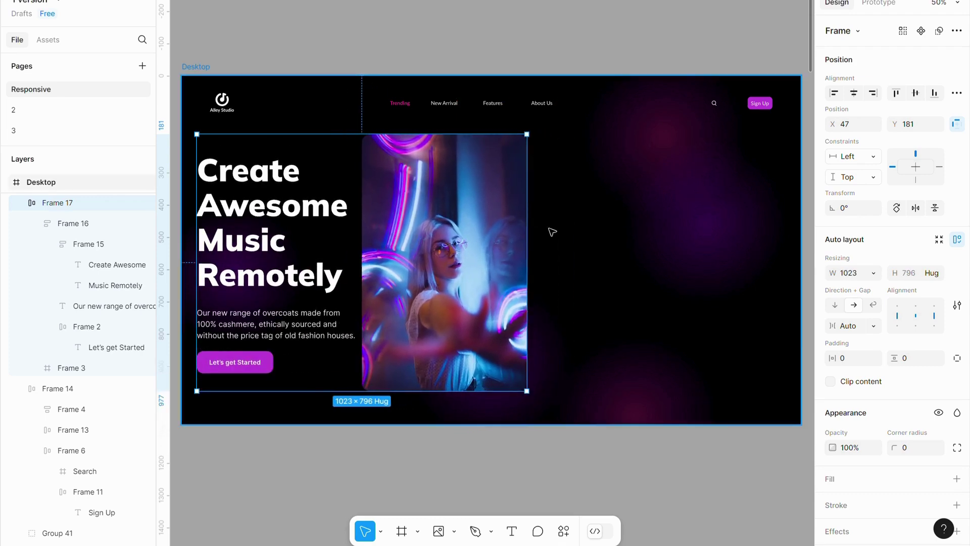
{"action": "key", "text": "ctrl+z"}
{"action": "left_click", "coordinate": [190, 66]}
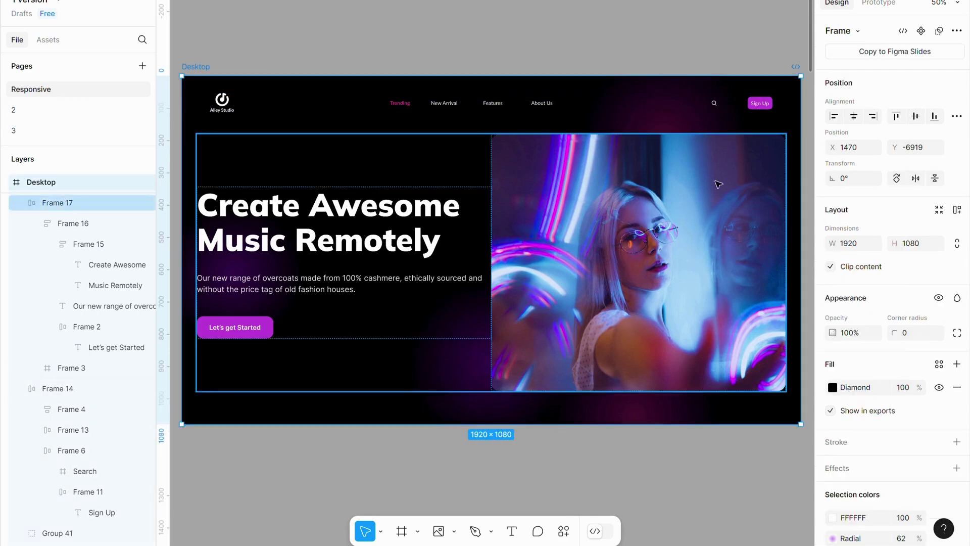
{"action": "left_click_drag", "start_coordinate": [801, 159], "coordinate": [656, 163]}
{"action": "key", "text": "ctrl+z"}
{"action": "key", "text": "ctrl+z"}
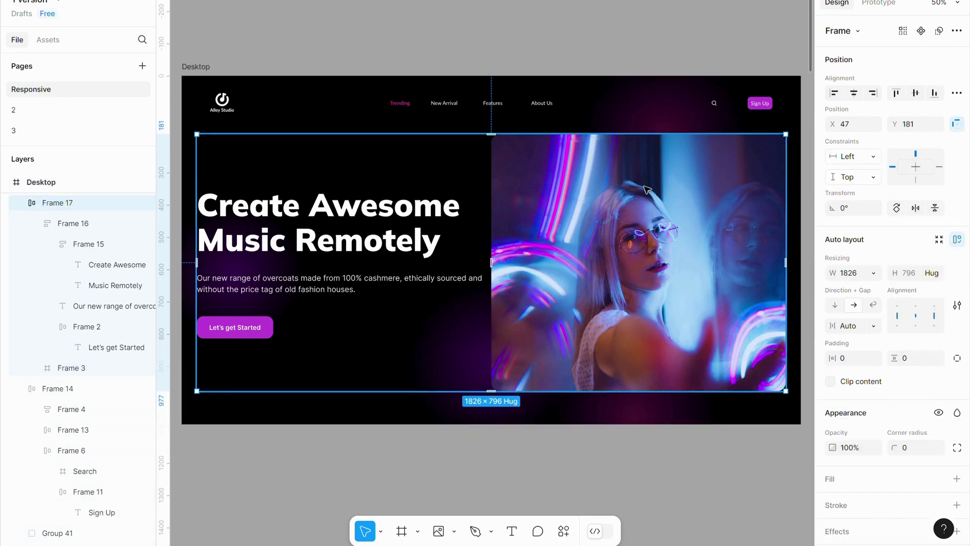
Narrow Frame 17 to 1114 and undo, then narrow the Desktop frame to 1474 wide
{"action": "left_click", "coordinate": [872, 156]}
{"action": "left_click", "coordinate": [855, 156]}
{"action": "left_click_drag", "start_coordinate": [785, 216], "coordinate": [522, 210]}
{"action": "key", "text": "ctrl+z"}
{"action": "left_click", "coordinate": [192, 67]}
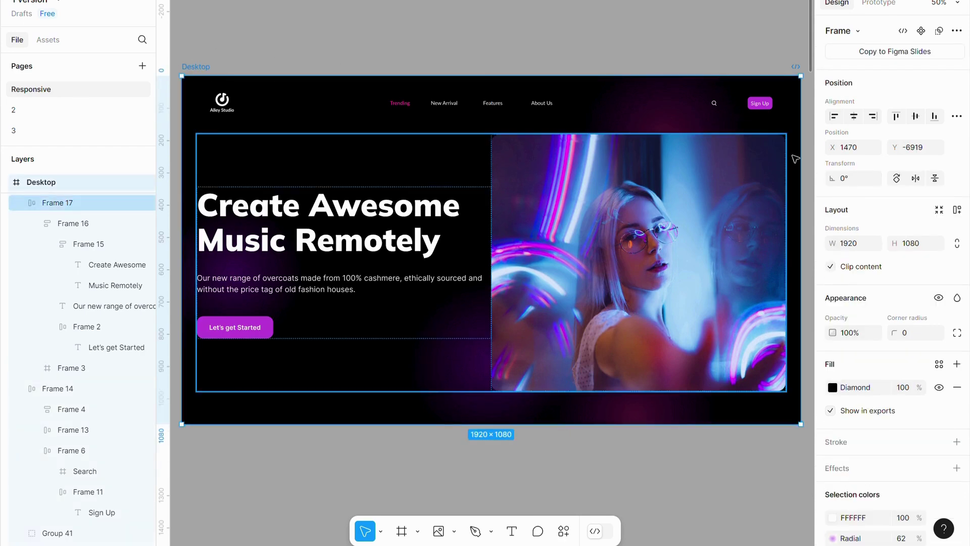
{"action": "left_click_drag", "start_coordinate": [801, 158], "coordinate": [656, 163]}
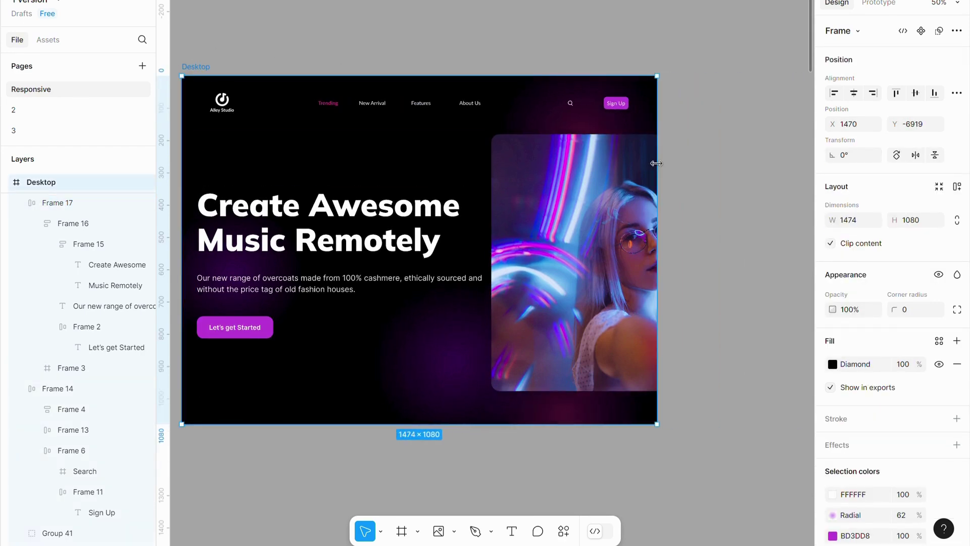
Undo the resize, constrain Frame 17 to Left + Right, and test narrowing the Desktop frame
{"action": "key", "text": "ctrl+z"}
{"action": "key", "text": "ctrl+z"}
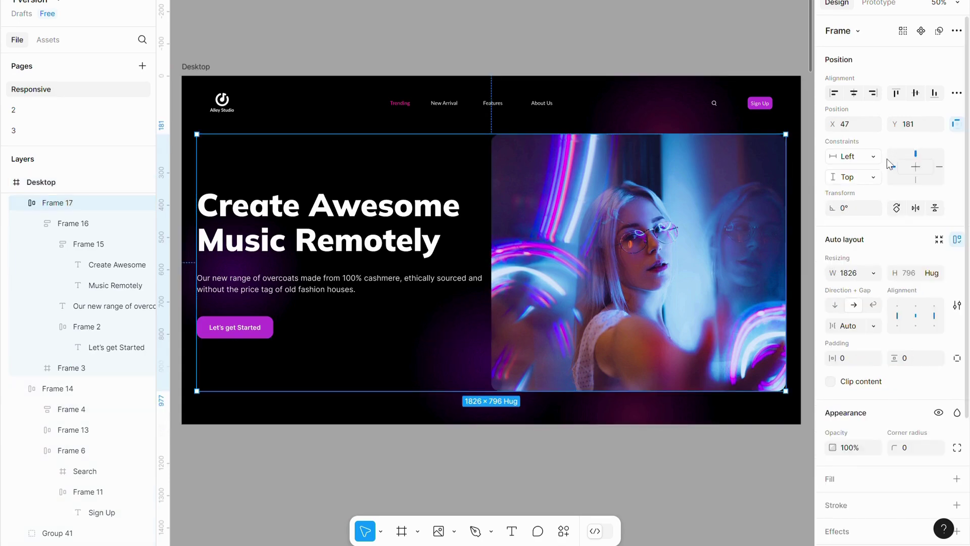
{"action": "left_click", "coordinate": [874, 157]}
{"action": "left_click", "coordinate": [868, 181]}
{"action": "left_click", "coordinate": [310, 1]}
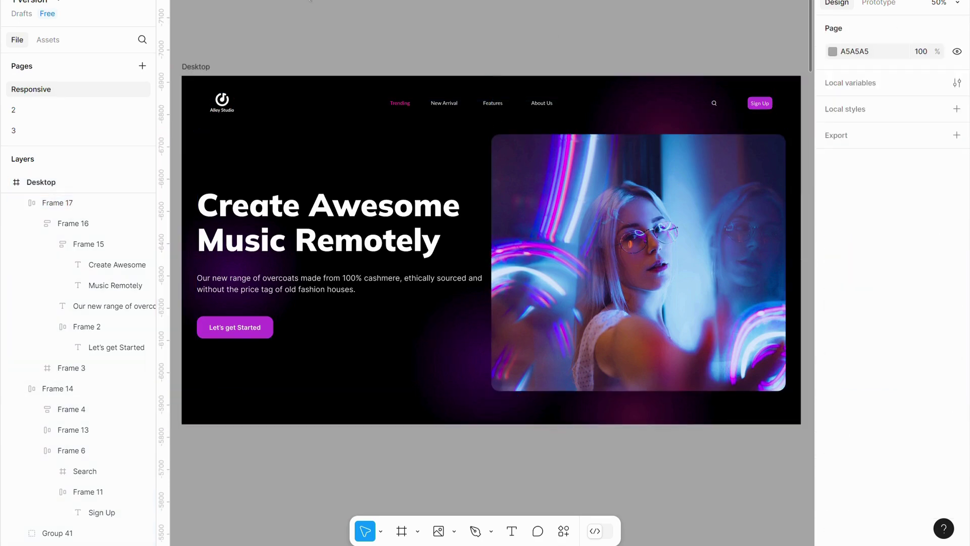
{"action": "left_click", "coordinate": [199, 66]}
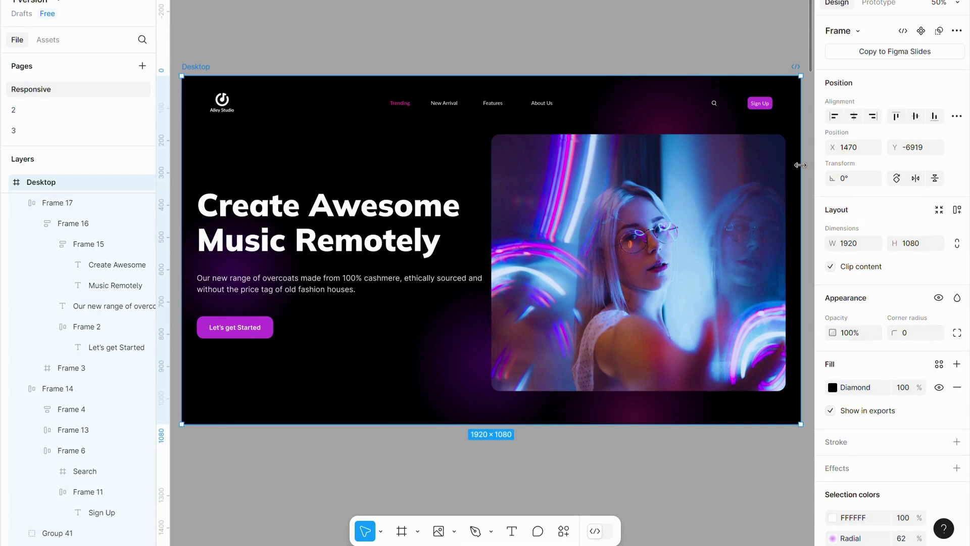
{"action": "left_click_drag", "start_coordinate": [801, 169], "coordinate": [741, 202]}
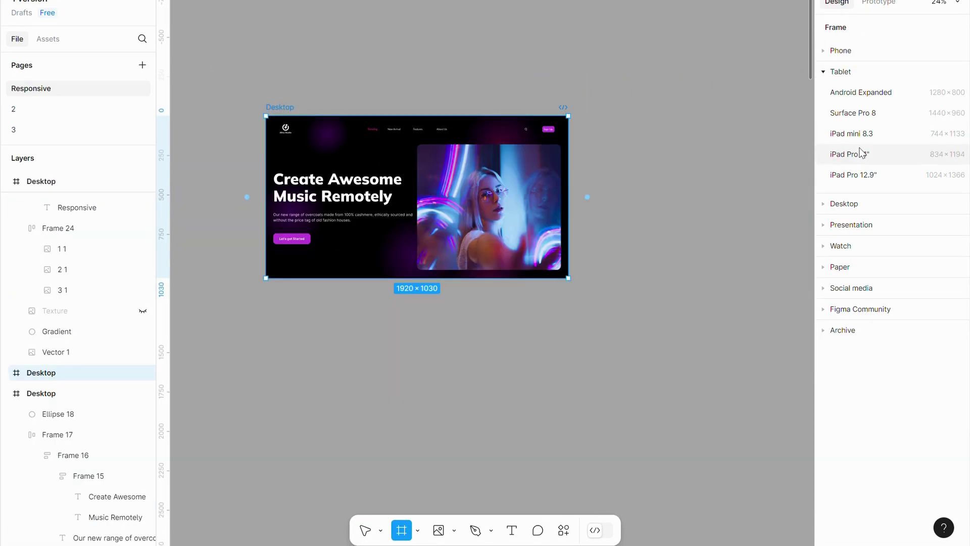
Add an iPad Pro 11" frame below and resize the Desktop frame to 834 × 1503
{"action": "left_click", "coordinate": [847, 154]}
{"action": "left_click_drag", "start_coordinate": [688, 205], "coordinate": [350, 347]}
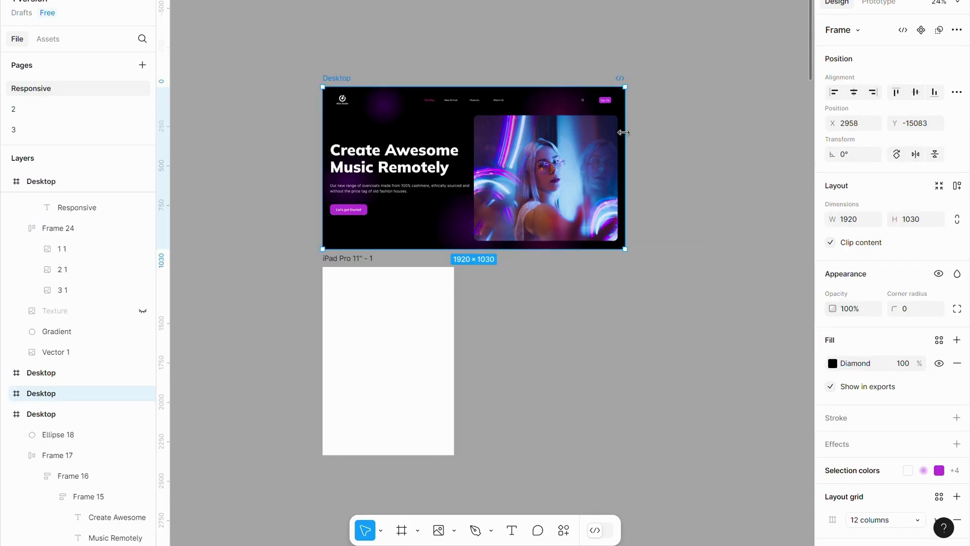
{"action": "left_click_drag", "start_coordinate": [624, 132], "coordinate": [453, 149]}
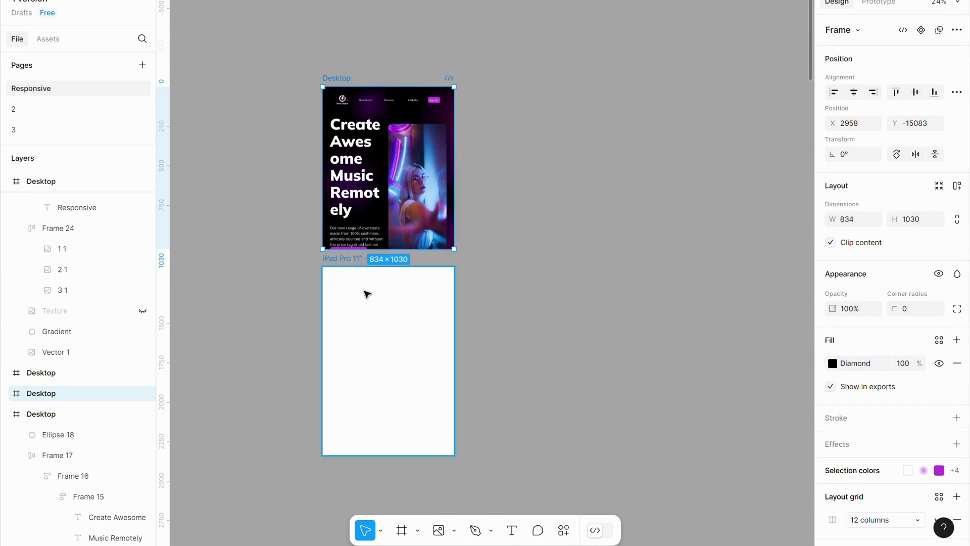
{"action": "left_click_drag", "start_coordinate": [362, 342], "coordinate": [362, 435]}
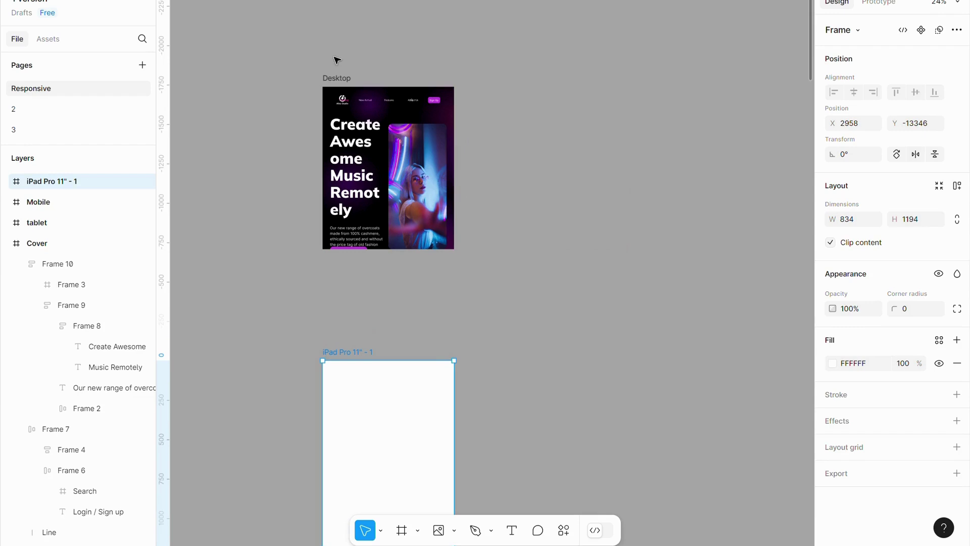
{"action": "left_click", "coordinate": [336, 80]}
{"action": "left_click_drag", "start_coordinate": [363, 249], "coordinate": [366, 323]}
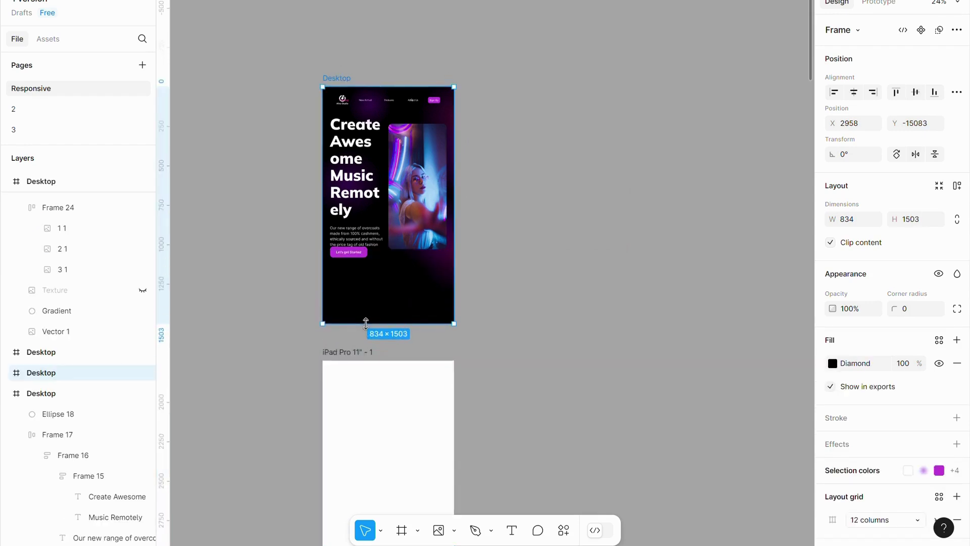
Stack the hero content vertically and move the image above the headline
{"action": "left_click", "coordinate": [357, 162]}
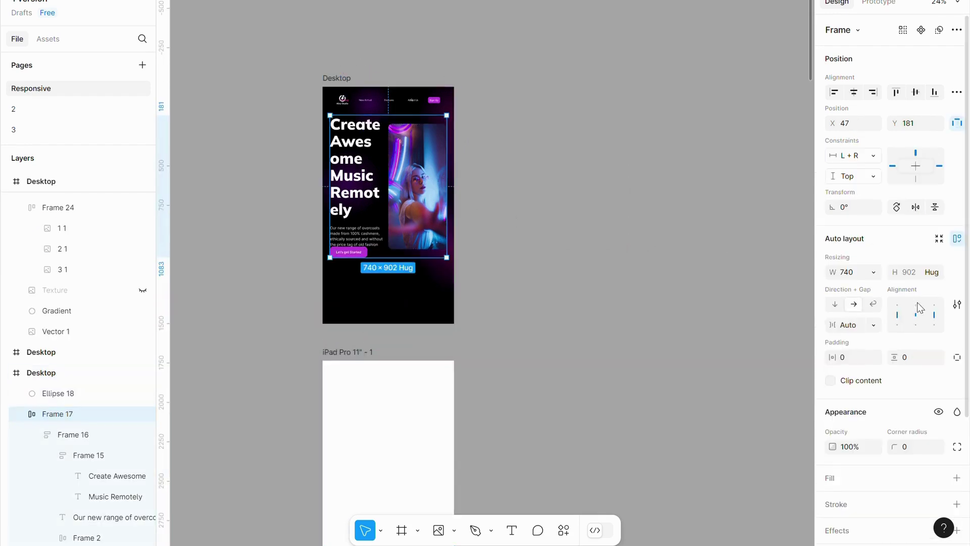
{"action": "left_click", "coordinate": [834, 305]}
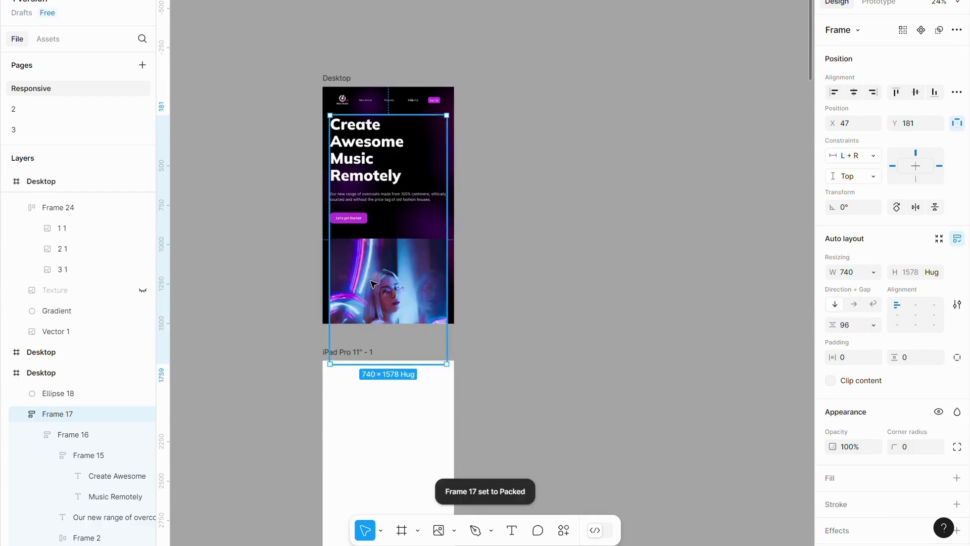
{"action": "left_click", "coordinate": [494, 271]}
{"action": "double_click", "coordinate": [420, 288]}
{"action": "left_click_drag", "start_coordinate": [419, 288], "coordinate": [401, 156]}
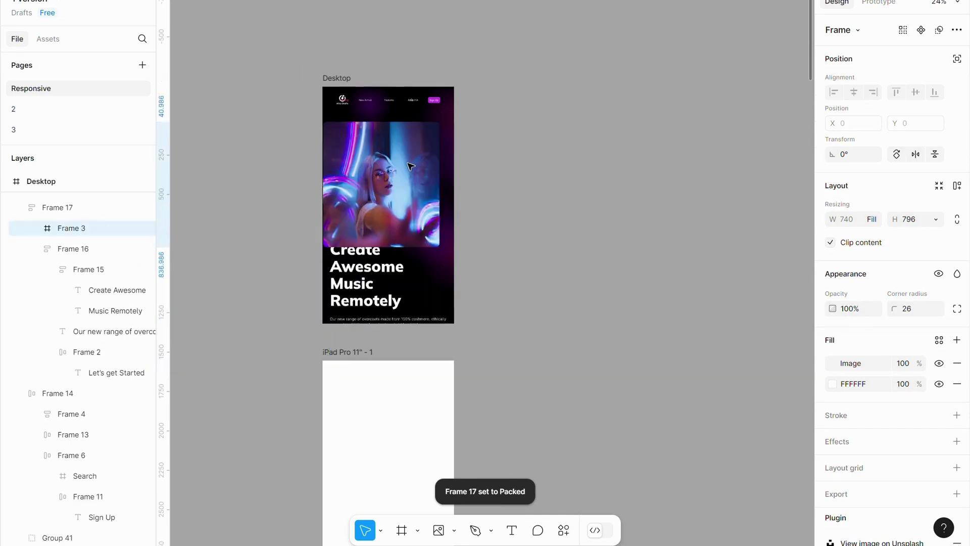
{"action": "left_click", "coordinate": [561, 184]}
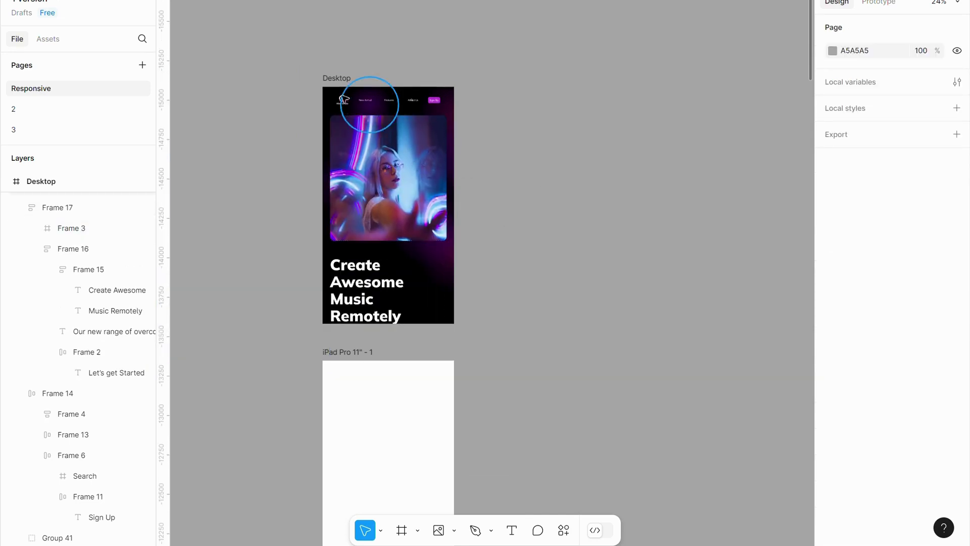
Delete the empty iPad Pro 11" frame and extend the Desktop frame to 2019 tall
{"action": "left_click", "coordinate": [369, 147]}
{"action": "scroll", "coordinate": [387, 244], "scroll_direction": "down", "scroll_amount": 3}
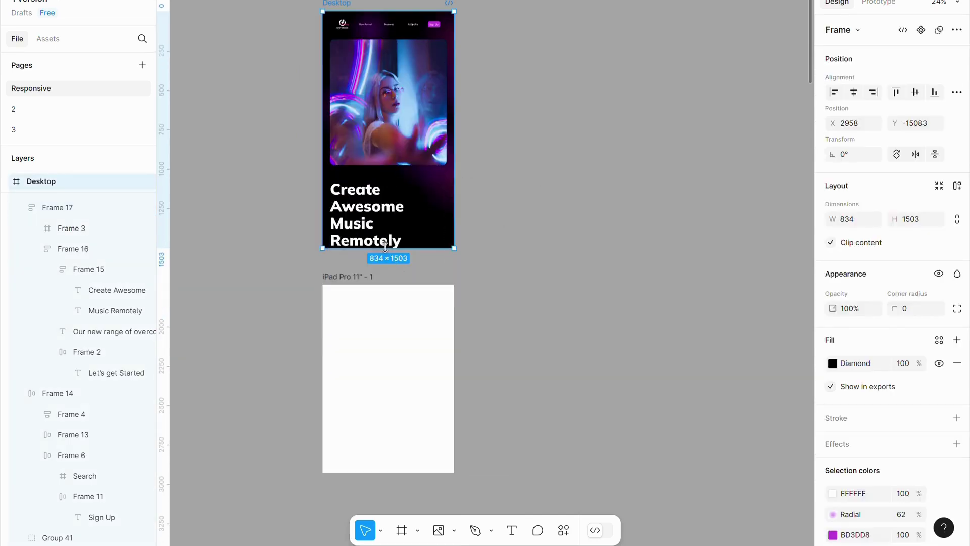
{"action": "scroll", "coordinate": [392, 310], "scroll_direction": "down", "scroll_amount": 1}
{"action": "left_click", "coordinate": [387, 337]}
{"action": "mouse_move", "coordinate": [387, 338]}
{"action": "left_mouse_down"}
{"action": "mouse_move", "coordinate": [383, 357]}
{"action": "mouse_move", "coordinate": [394, 362]}
{"action": "mouse_move", "coordinate": [389, 353]}
{"action": "left_mouse_up"}
{"action": "scroll", "coordinate": [395, 344], "scroll_direction": "up", "scroll_amount": 1}
{"action": "scroll", "coordinate": [395, 344], "scroll_direction": "up", "scroll_amount": 3}
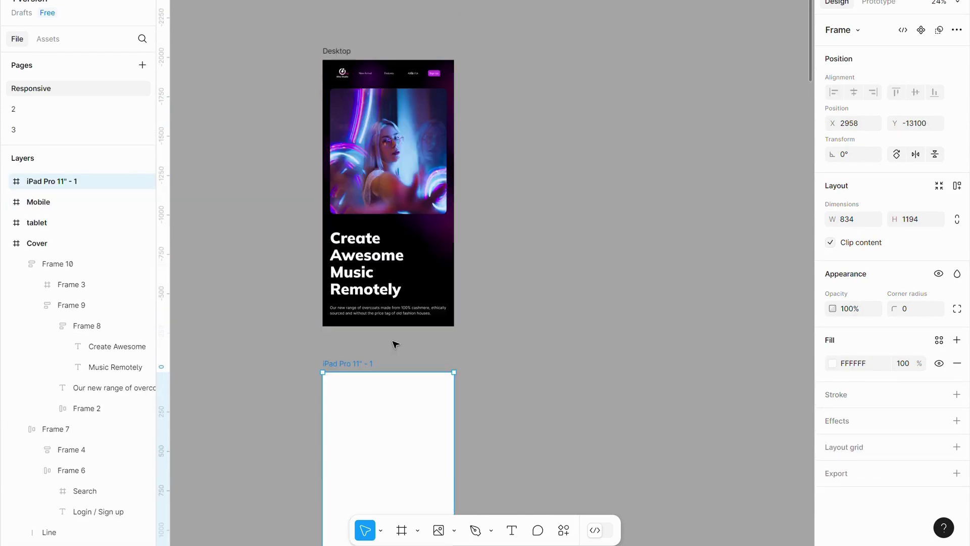
{"action": "key", "text": "Delete"}
{"action": "scroll", "coordinate": [289, 142], "scroll_direction": "up", "scroll_amount": 1}
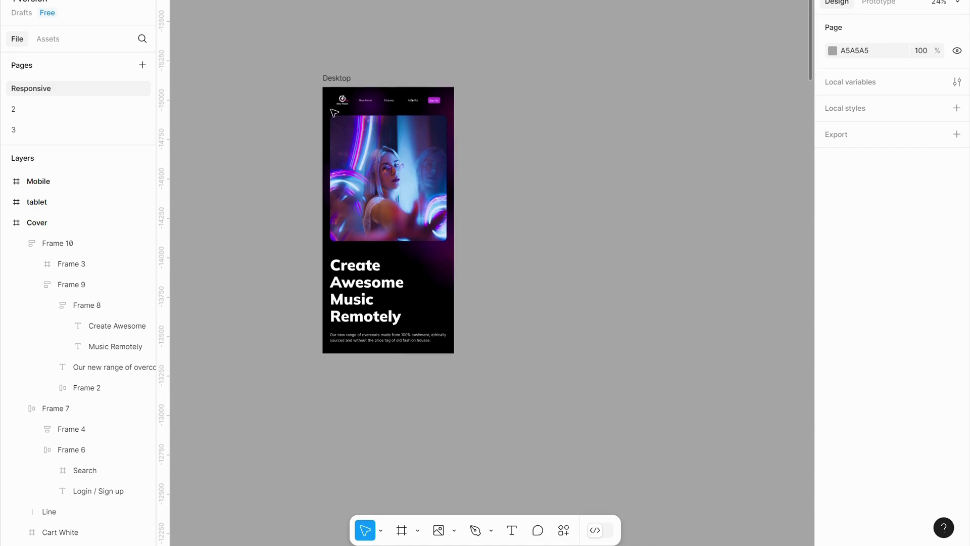
{"action": "left_click", "coordinate": [338, 77]}
{"action": "left_click_drag", "start_coordinate": [392, 352], "coordinate": [387, 404]}
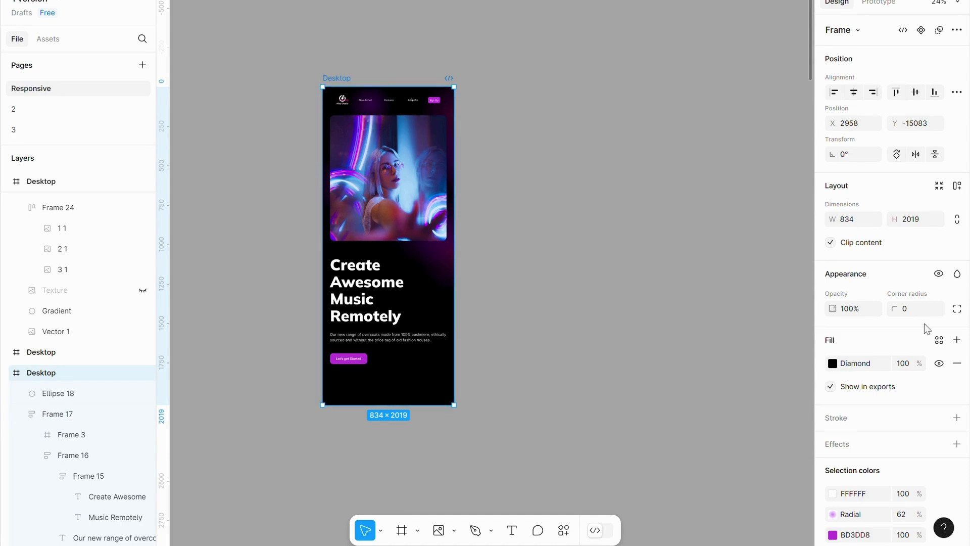
{"action": "scroll", "coordinate": [905, 408], "scroll_direction": "down", "scroll_amount": 5}
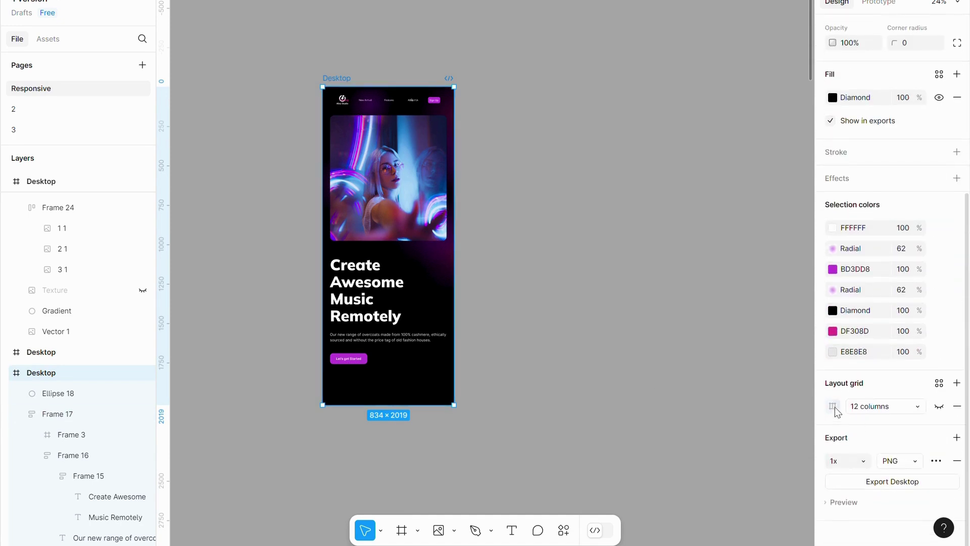
Show the layout grid in white at 34% opacity with 8 columns and a 32 margin
{"action": "left_click", "coordinate": [833, 407]}
{"action": "left_click", "coordinate": [938, 406]}
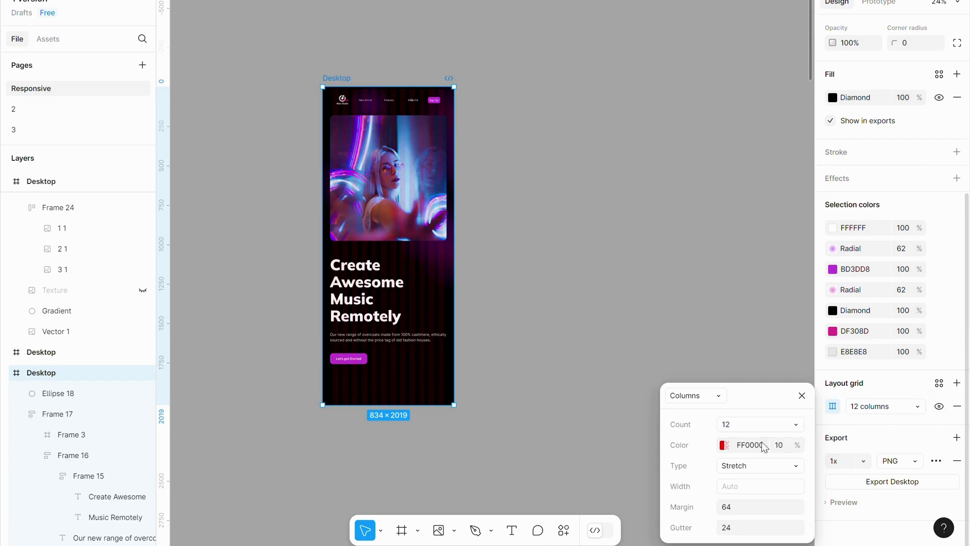
{"action": "left_click_drag", "start_coordinate": [805, 449], "coordinate": [852, 452]}
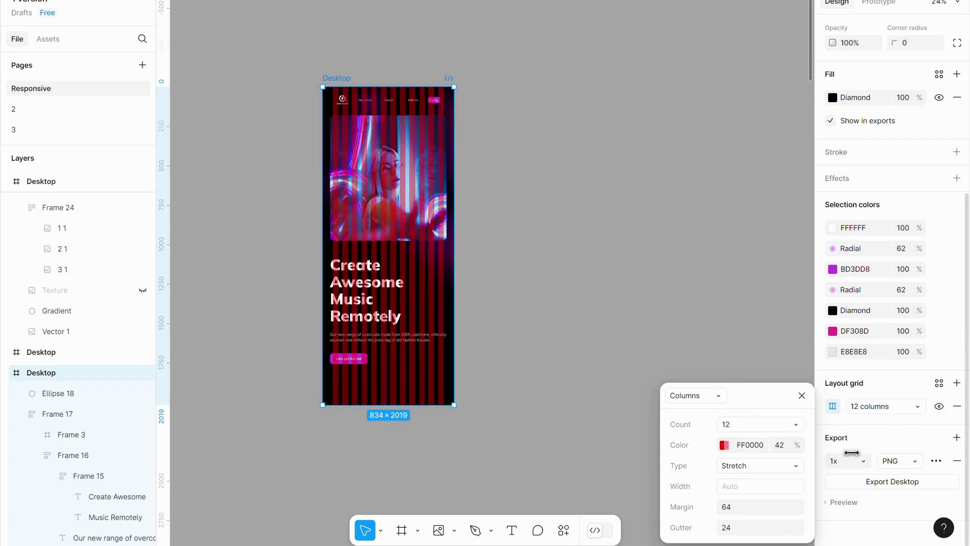
{"action": "left_click", "coordinate": [724, 445]}
{"action": "left_click_drag", "start_coordinate": [635, 320], "coordinate": [427, 157]}
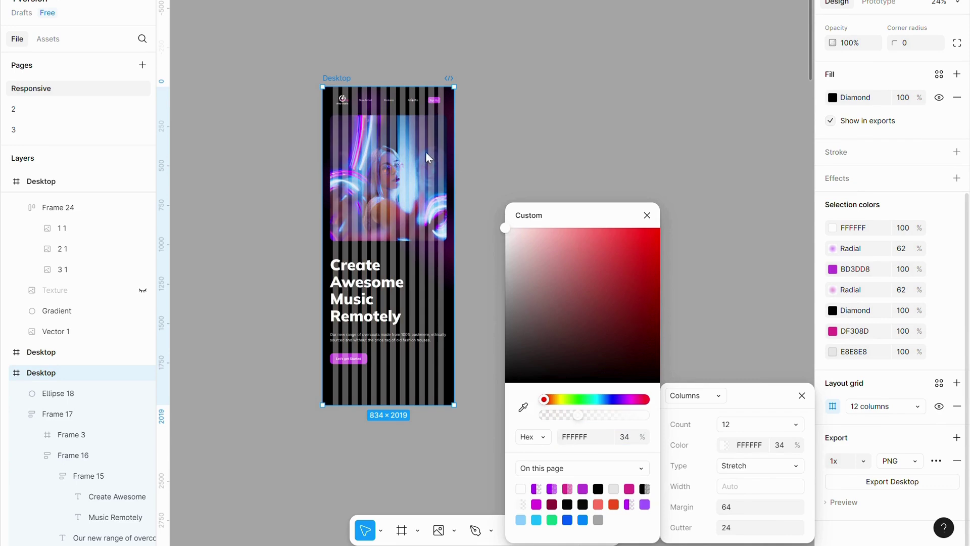
{"action": "left_click", "coordinate": [734, 422]}
{"action": "type", "text": "8"}
{"action": "left_click", "coordinate": [743, 505]}
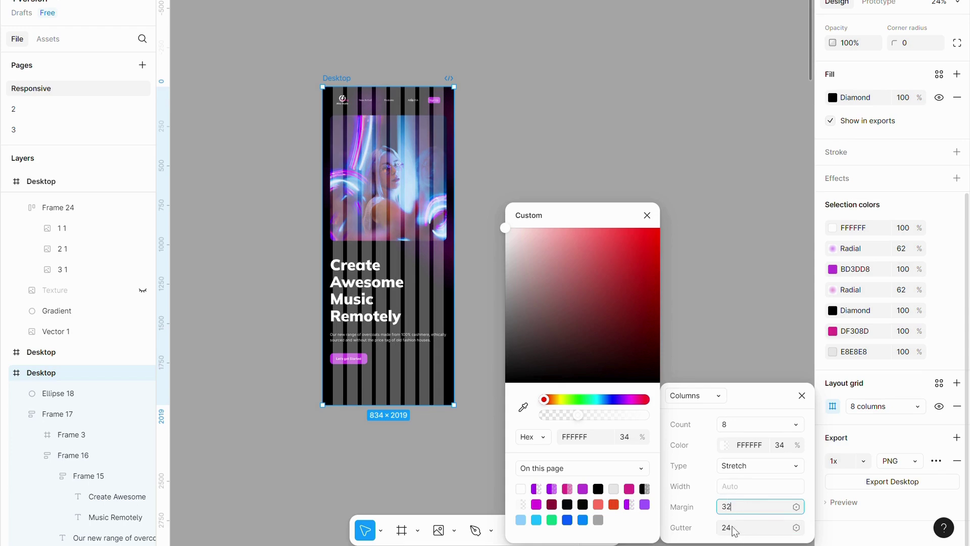
{"action": "type", "text": "32"}
{"action": "left_click", "coordinate": [689, 201]}
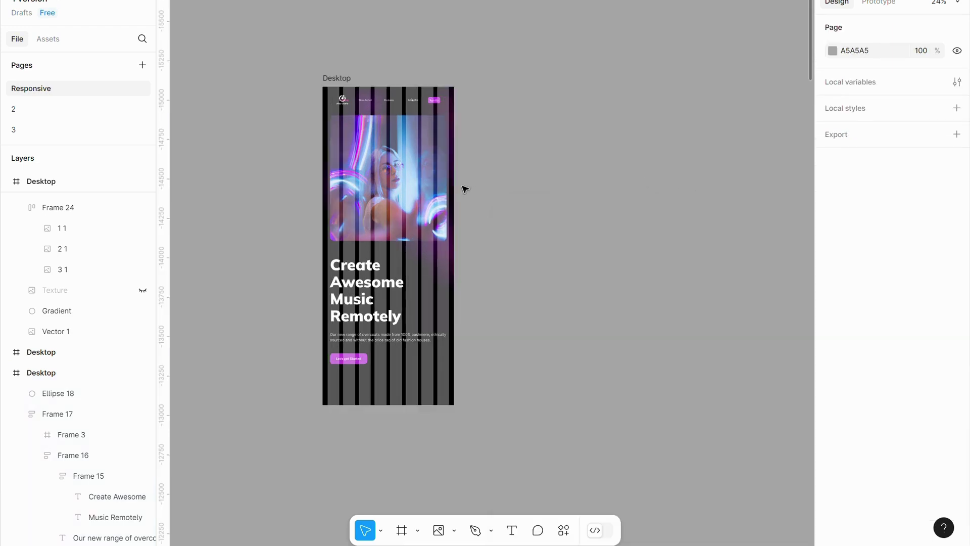
Delete the nav links group (Frame 13) from the header
{"action": "scroll", "coordinate": [366, 220], "scroll_direction": "up", "scroll_amount": 5}
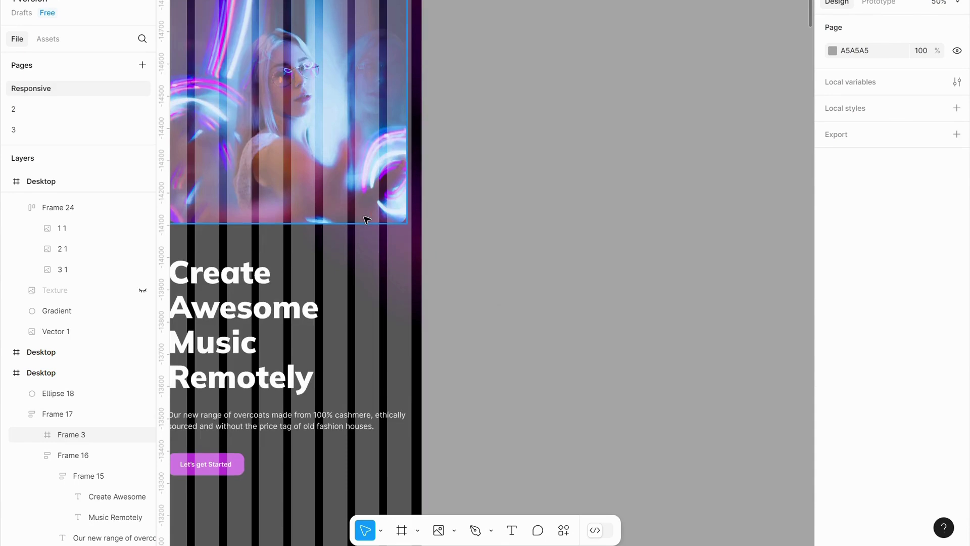
{"action": "scroll", "coordinate": [367, 219], "scroll_direction": "up", "scroll_amount": 2}
{"action": "scroll", "coordinate": [457, 390], "scroll_direction": "left", "scroll_amount": 4}
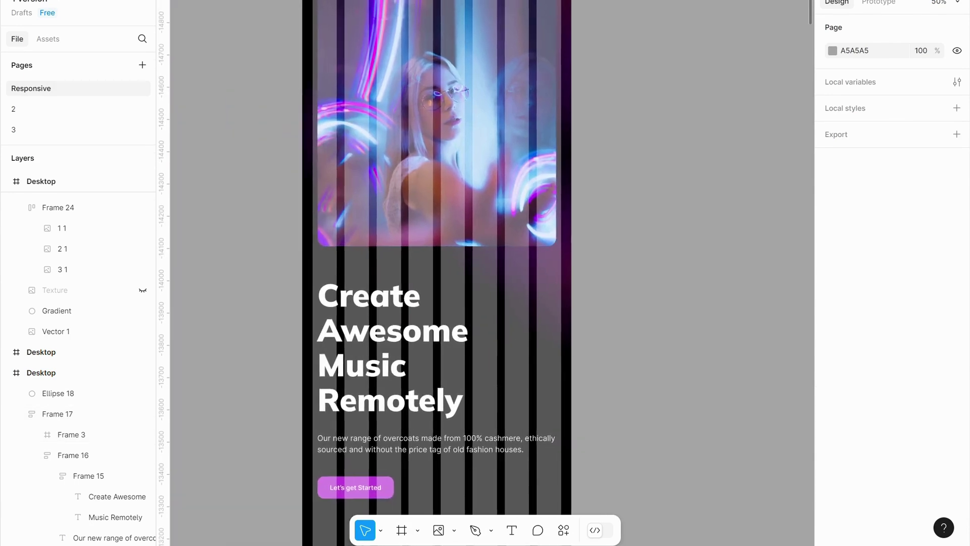
{"action": "scroll", "coordinate": [457, 389], "scroll_direction": "up", "scroll_amount": 6}
{"action": "left_click", "coordinate": [371, 111]}
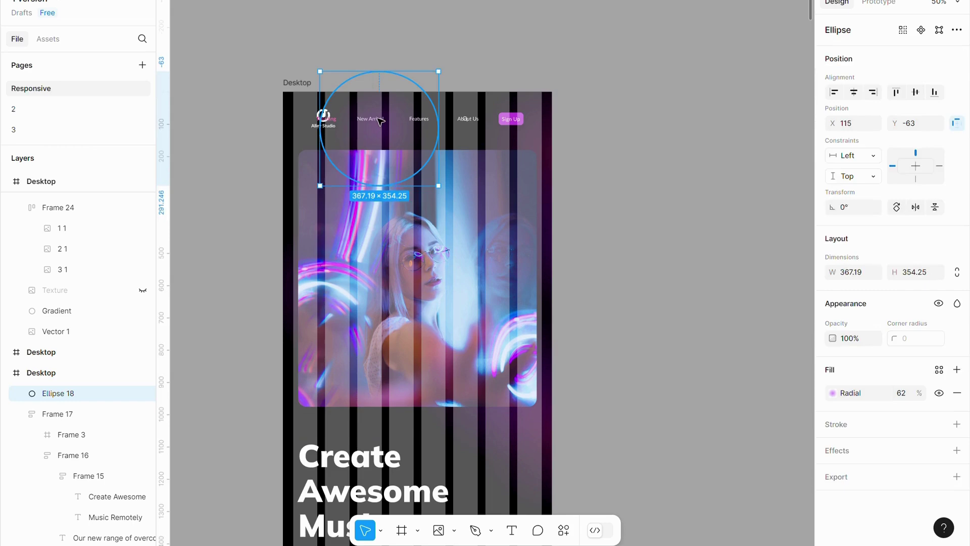
{"action": "double_click", "coordinate": [431, 127]}
{"action": "key", "text": "Escape"}
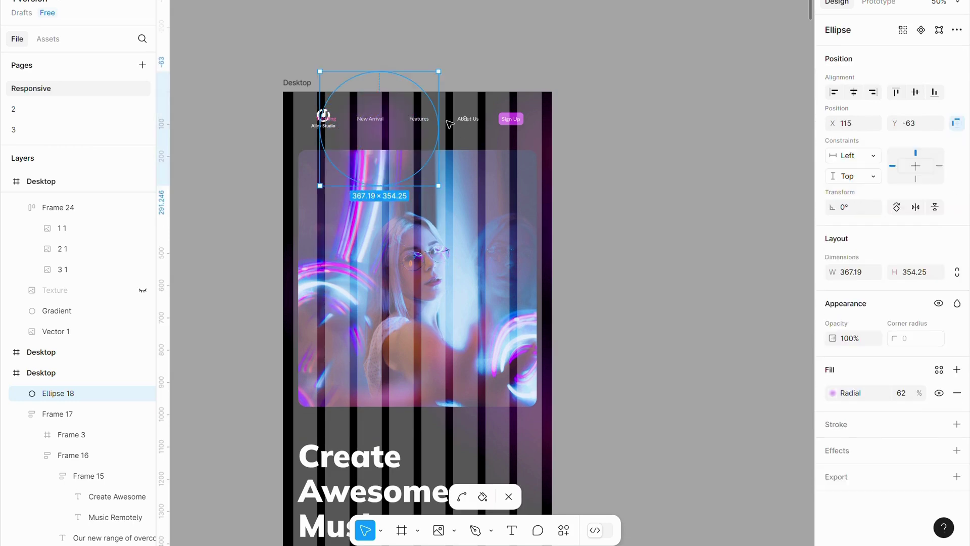
{"action": "left_click", "coordinate": [462, 122]}
{"action": "double_click", "coordinate": [462, 121]}
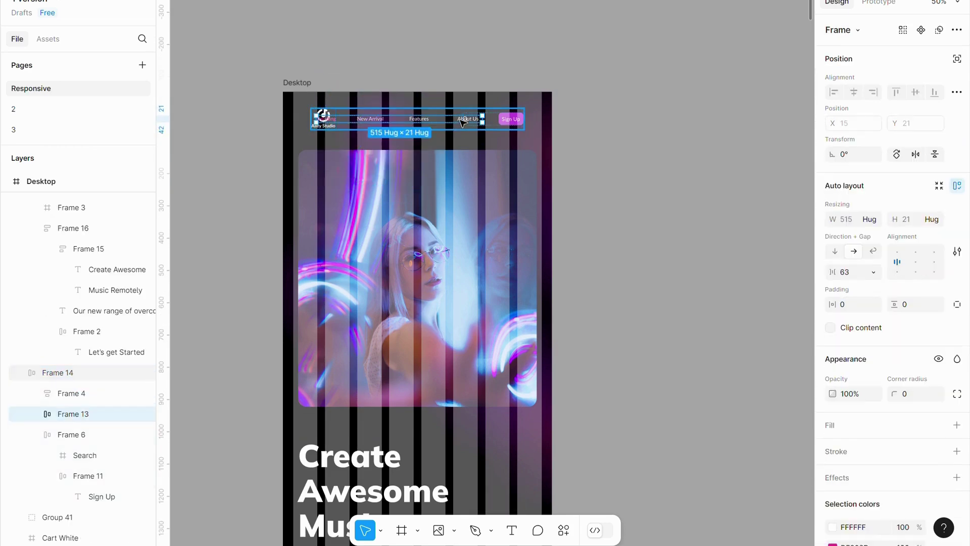
{"action": "key", "text": "Delete"}
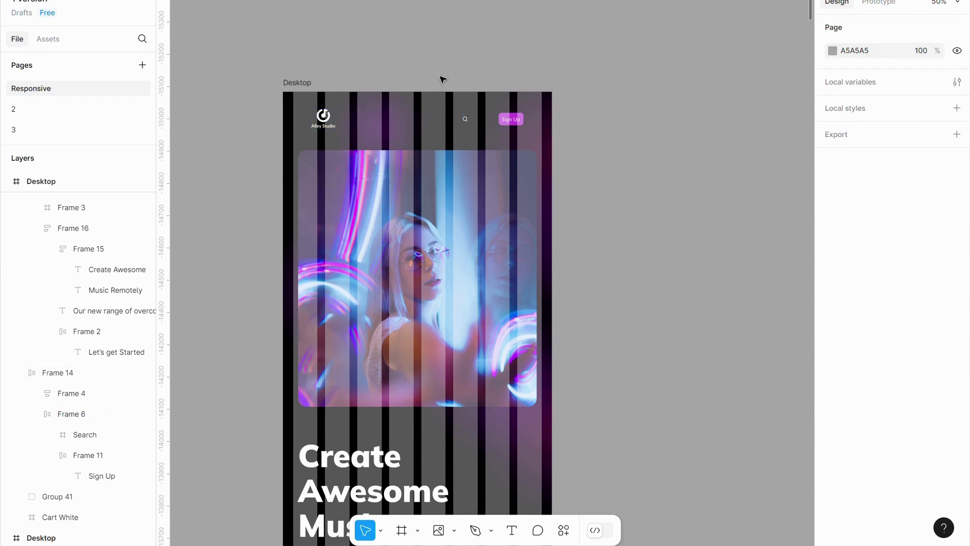
Stretch the header (Frame 14) and hero content (Frame 17) to 770 wide at x 32
{"action": "left_click", "coordinate": [322, 115]}
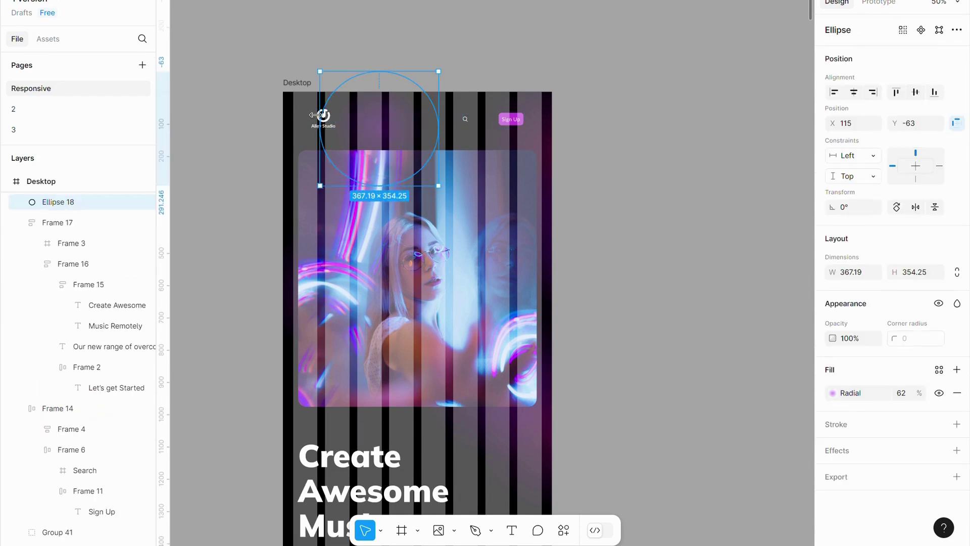
{"action": "left_click", "coordinate": [315, 115]}
{"action": "left_click_drag", "start_coordinate": [310, 119], "coordinate": [293, 122]}
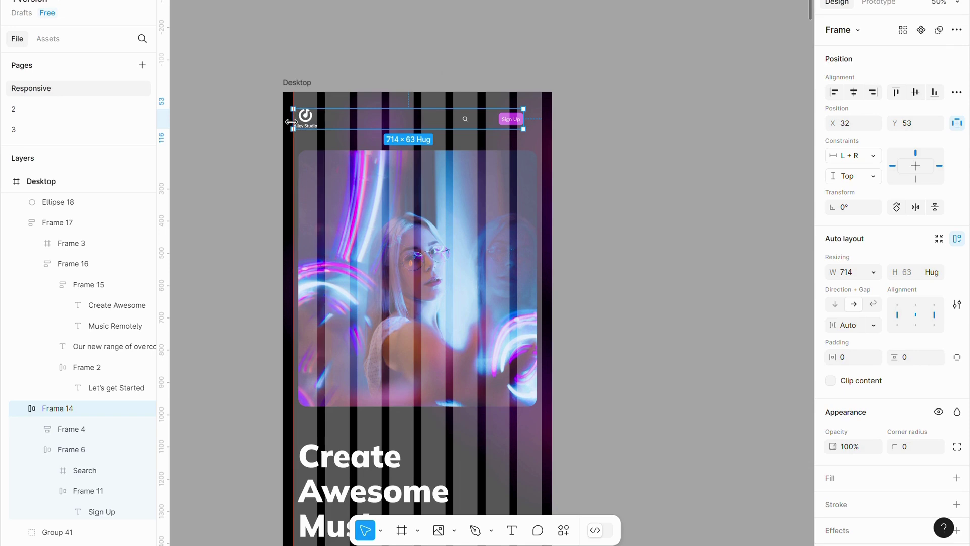
{"action": "left_click_drag", "start_coordinate": [525, 124], "coordinate": [544, 125]}
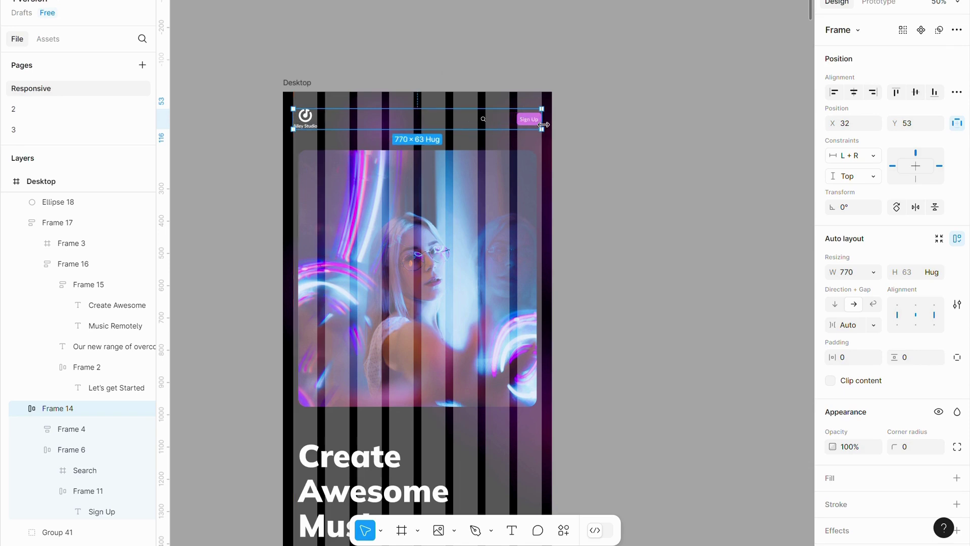
{"action": "left_click", "coordinate": [501, 165]}
{"action": "left_click_drag", "start_coordinate": [299, 200], "coordinate": [293, 198]}
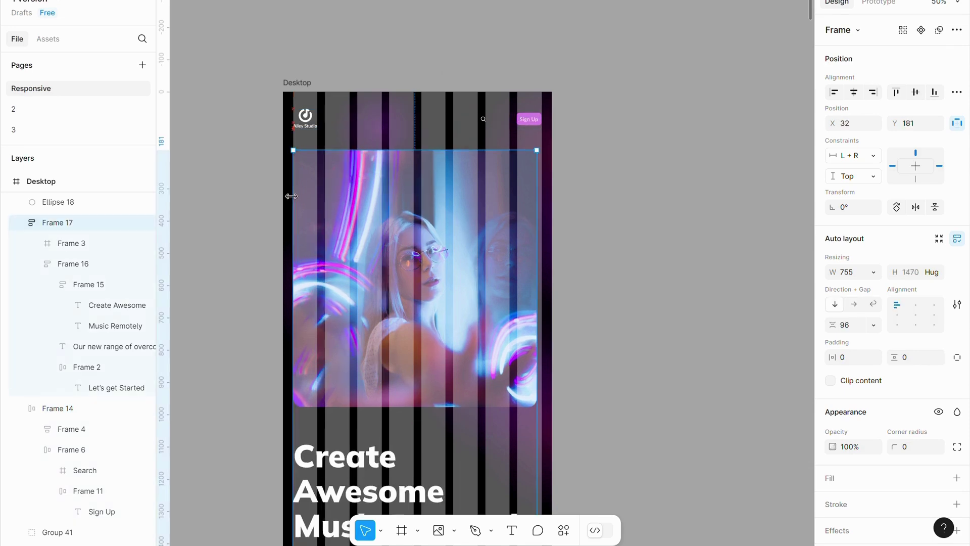
{"action": "left_click_drag", "start_coordinate": [536, 204], "coordinate": [543, 204]}
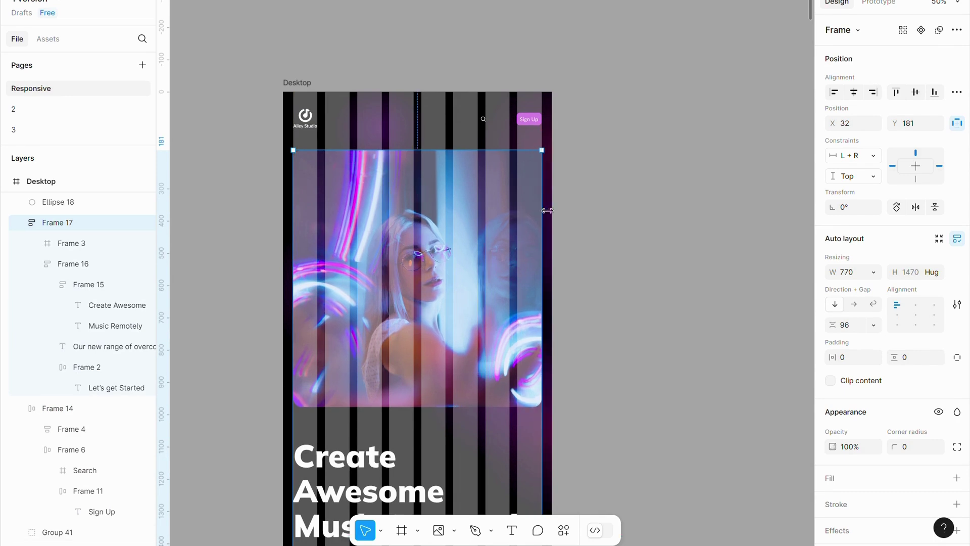
Undo the stray 10px layout grid added to the hero content
{"action": "scroll", "coordinate": [669, 275], "scroll_direction": "down", "scroll_amount": 5}
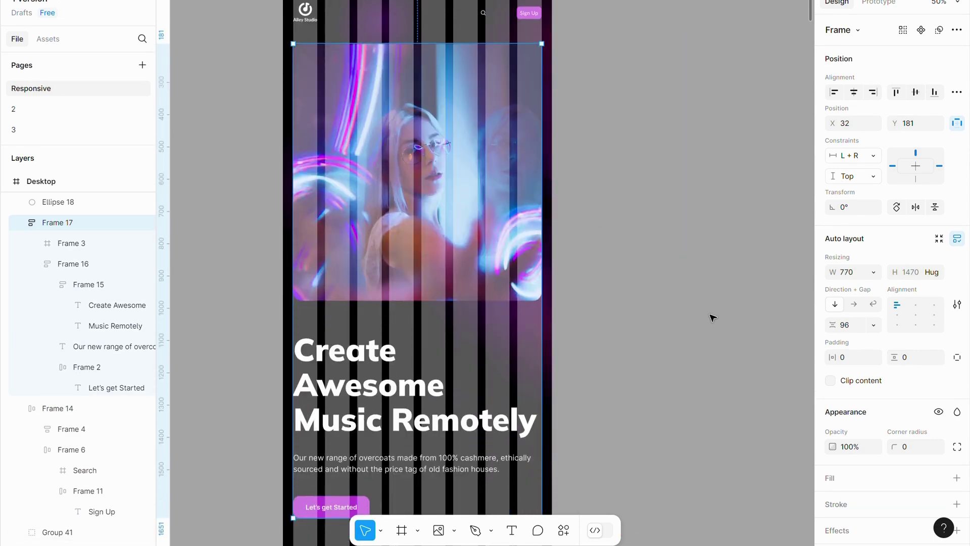
{"action": "scroll", "coordinate": [874, 459], "scroll_direction": "down", "scroll_amount": 3}
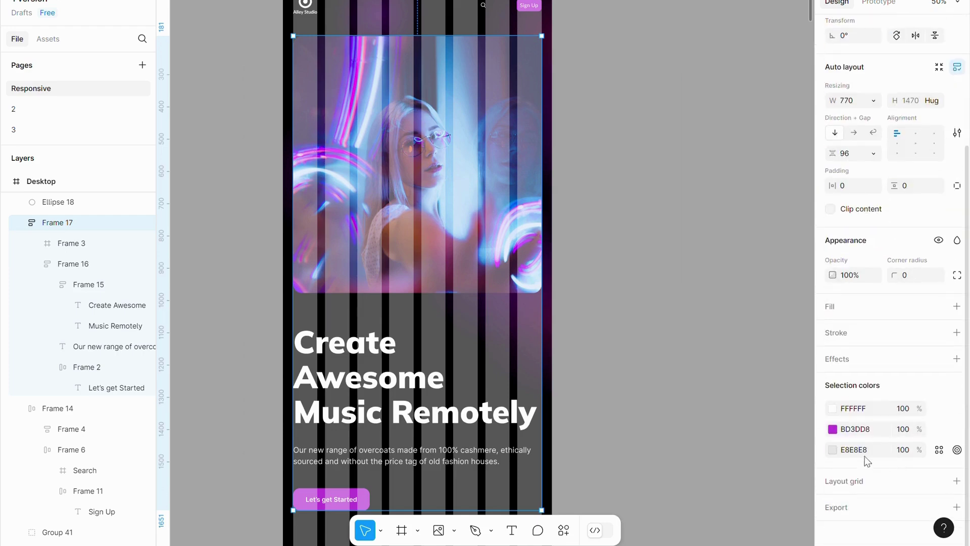
{"action": "left_click", "coordinate": [850, 483]}
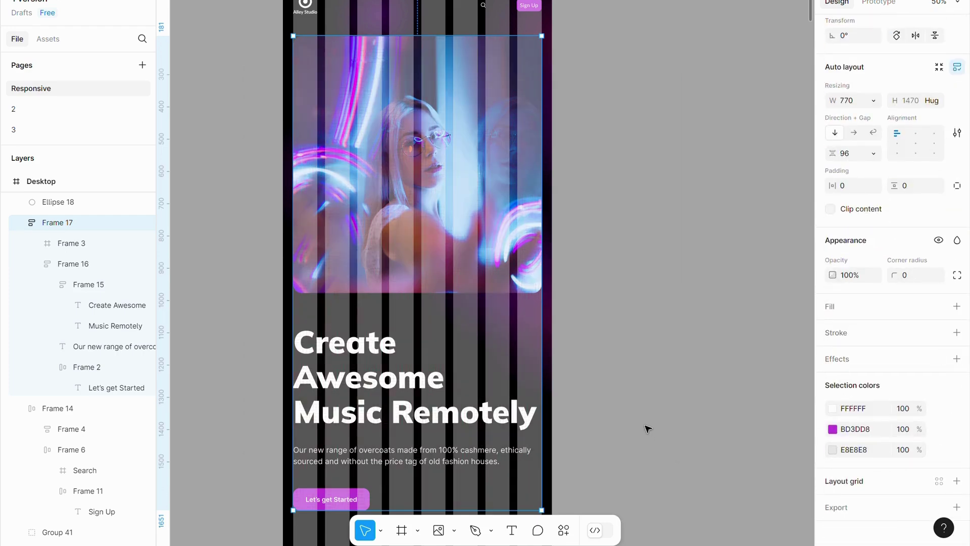
{"action": "key", "text": "ctrl+z"}
{"action": "scroll", "coordinate": [379, 86], "scroll_direction": "up", "scroll_amount": 4}
Hide the Desktop frame's column layout grid
{"action": "left_click", "coordinate": [286, 52]}
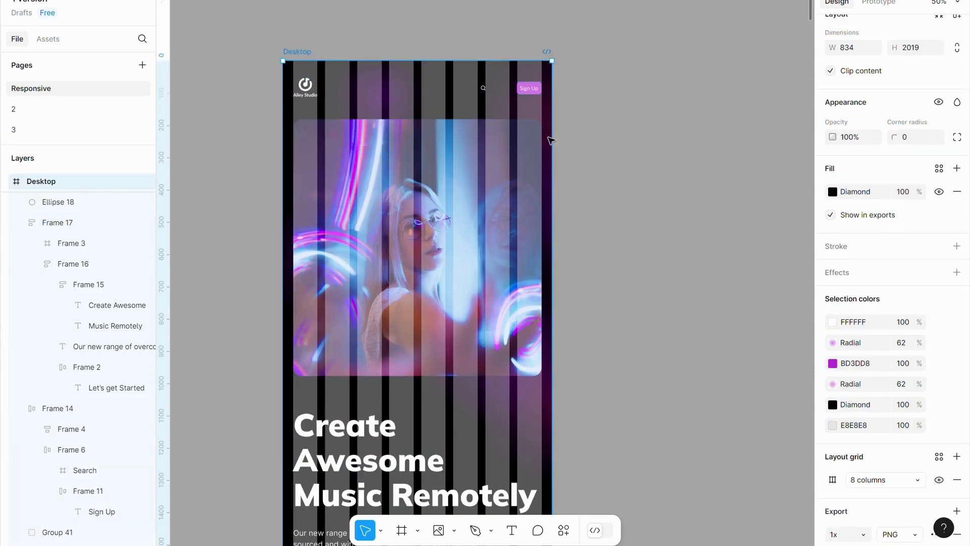
{"action": "scroll", "coordinate": [940, 399], "scroll_direction": "down", "scroll_amount": 3}
{"action": "left_click", "coordinate": [938, 406]}
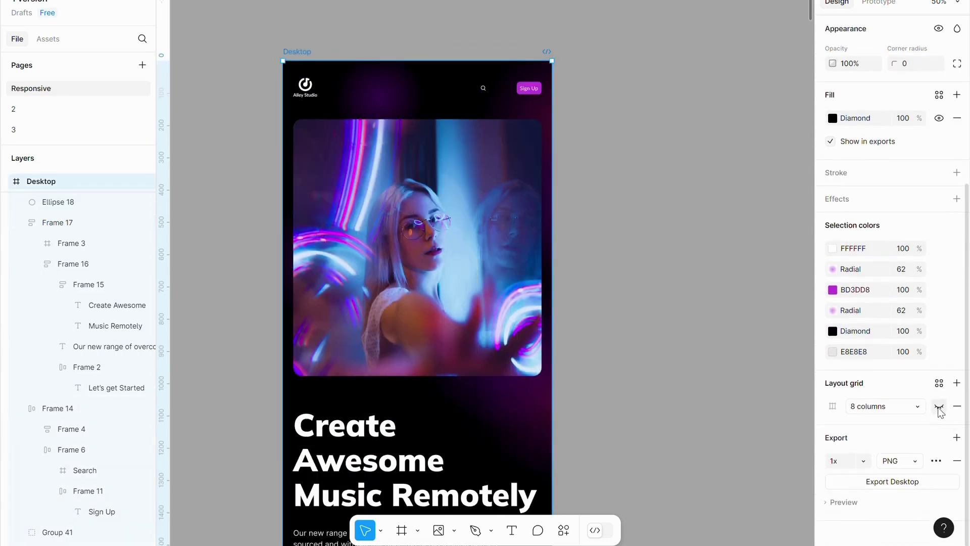
{"action": "left_click", "coordinate": [726, 390]}
{"action": "scroll", "coordinate": [505, 248], "scroll_direction": "down", "scroll_amount": 5}
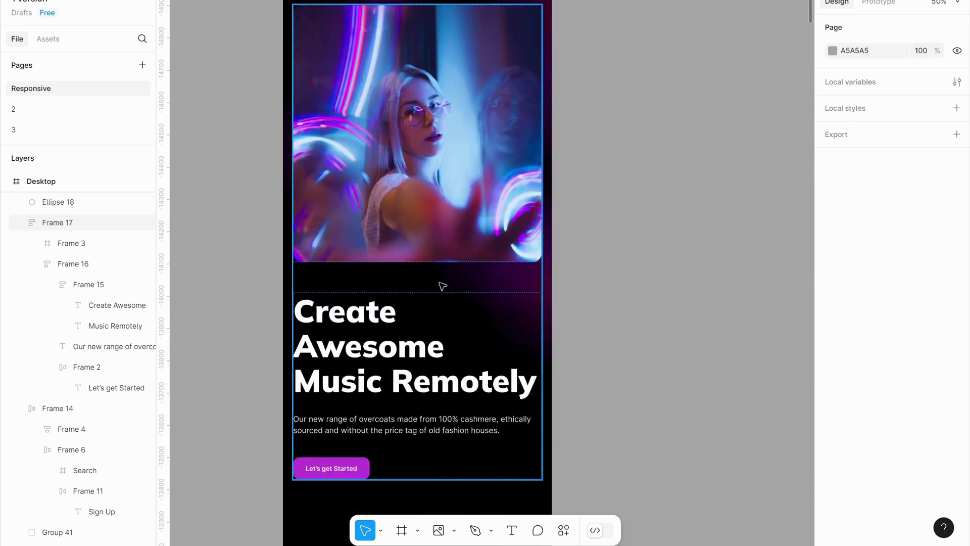
Cut Frame 17's image-to-text gap from 96 to 44 and fit the hero image to 770 wide
{"action": "left_click", "coordinate": [400, 319]}
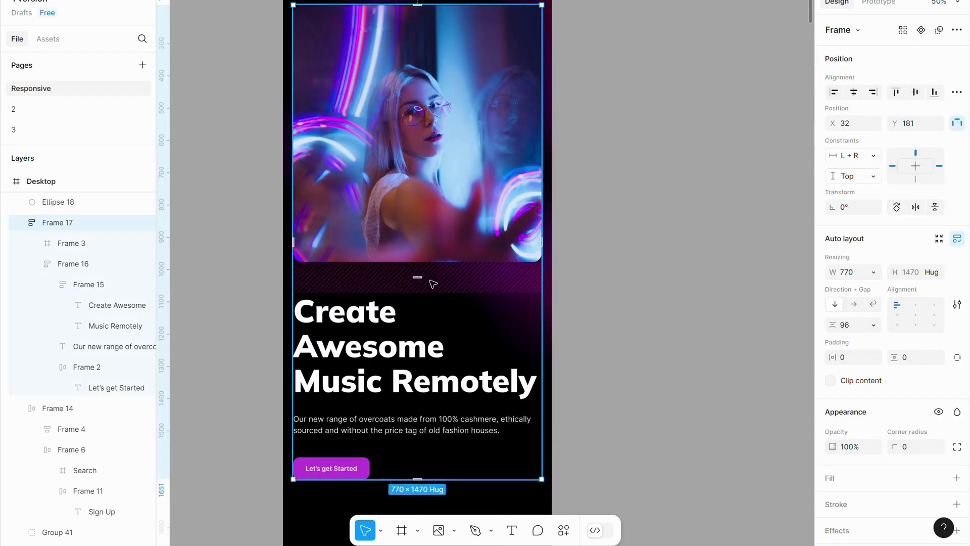
{"action": "left_click_drag", "start_coordinate": [431, 280], "coordinate": [422, 268]}
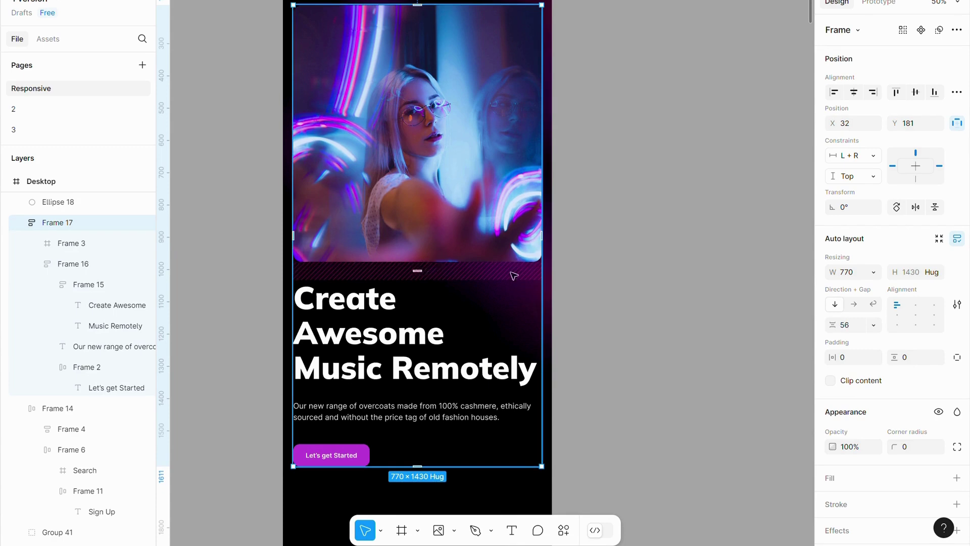
{"action": "left_click_drag", "start_coordinate": [831, 327], "coordinate": [817, 323]}
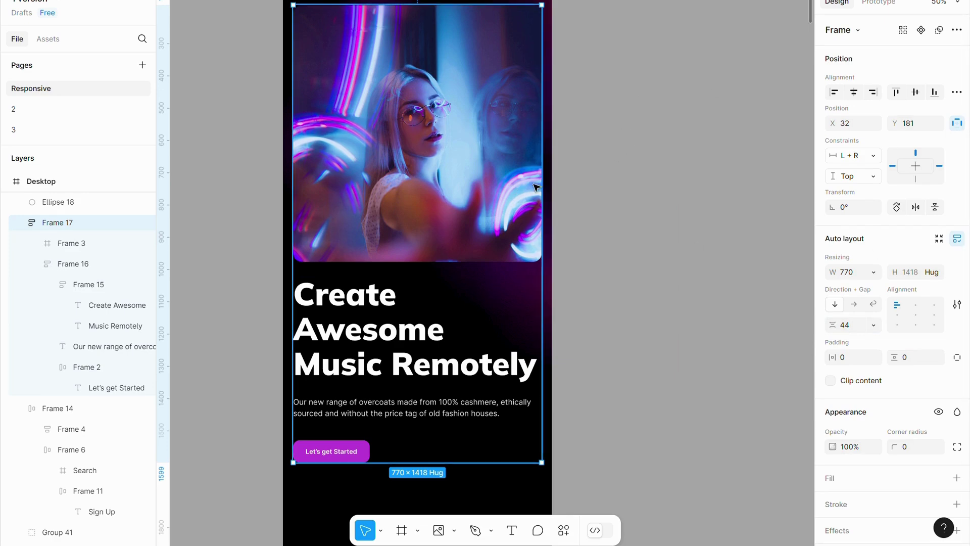
{"action": "left_click", "coordinate": [531, 243]}
{"action": "mouse_move", "coordinate": [537, 263]}
{"action": "left_mouse_down"}
{"action": "mouse_move", "coordinate": [532, 254]}
{"action": "mouse_move", "coordinate": [541, 258]}
{"action": "left_mouse_up"}
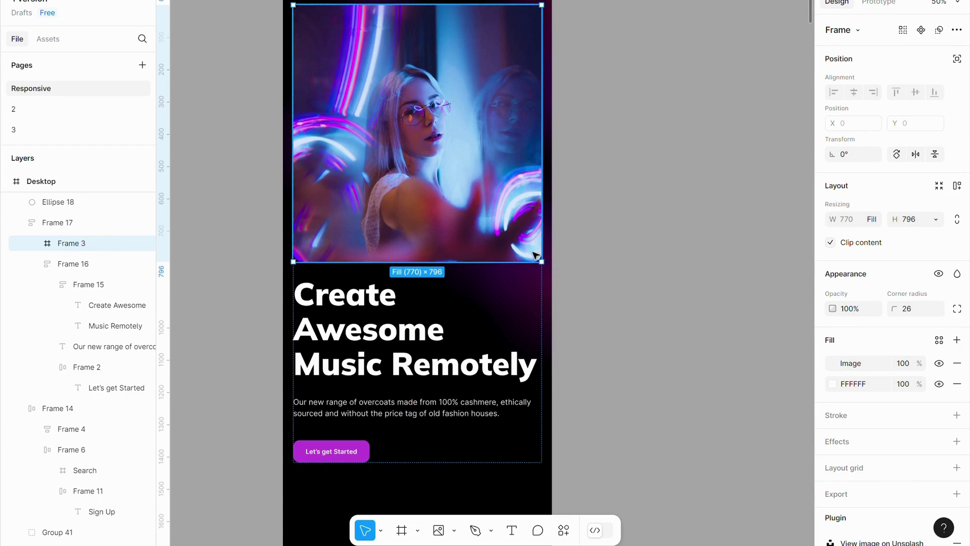
Set the Create Awesome heading to 78, then nudge it larger while keeping two lines
{"action": "key", "text": "Escape"}
{"action": "key", "text": "Escape"}
{"action": "double_click", "coordinate": [341, 293]}
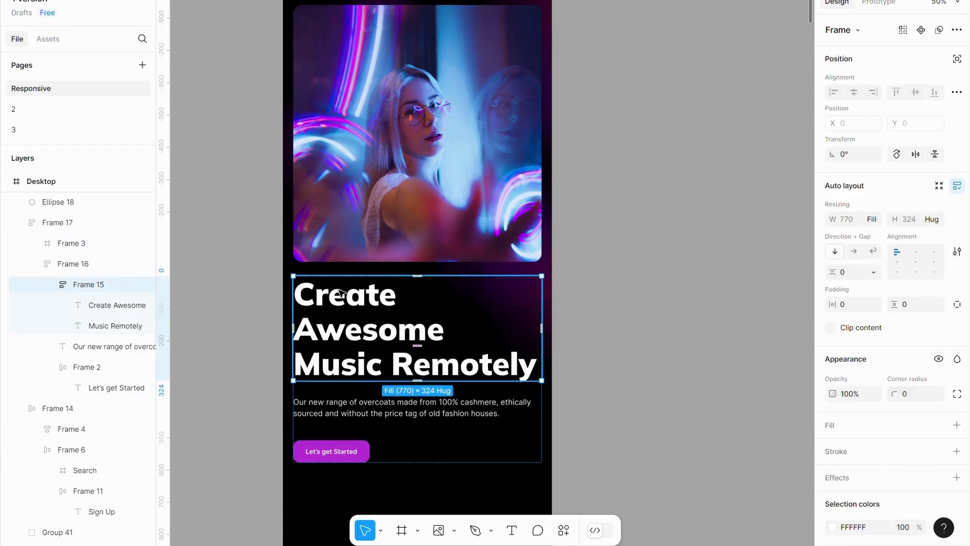
{"action": "left_click", "coordinate": [341, 293]}
{"action": "left_click", "coordinate": [911, 398]}
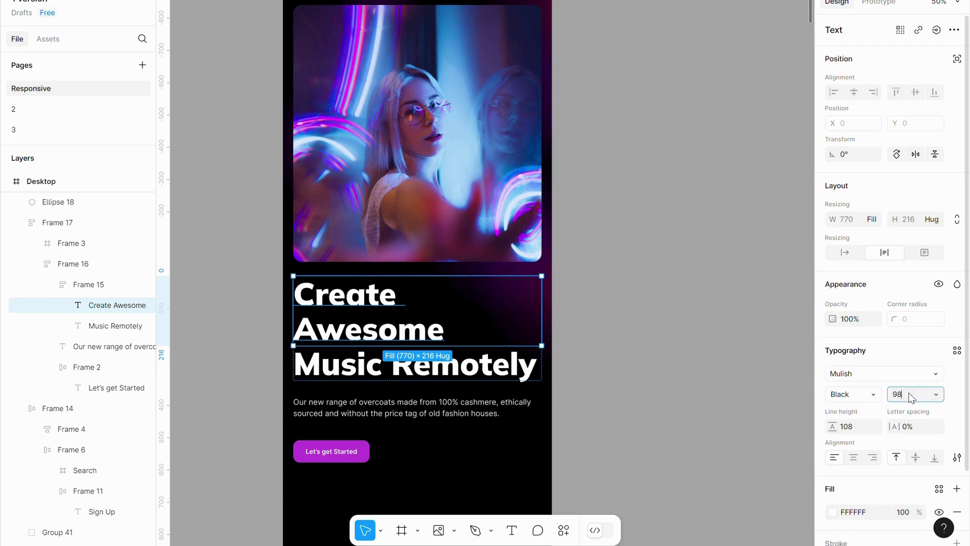
{"action": "type", "text": "78"}
{"action": "key", "text": "Return"}
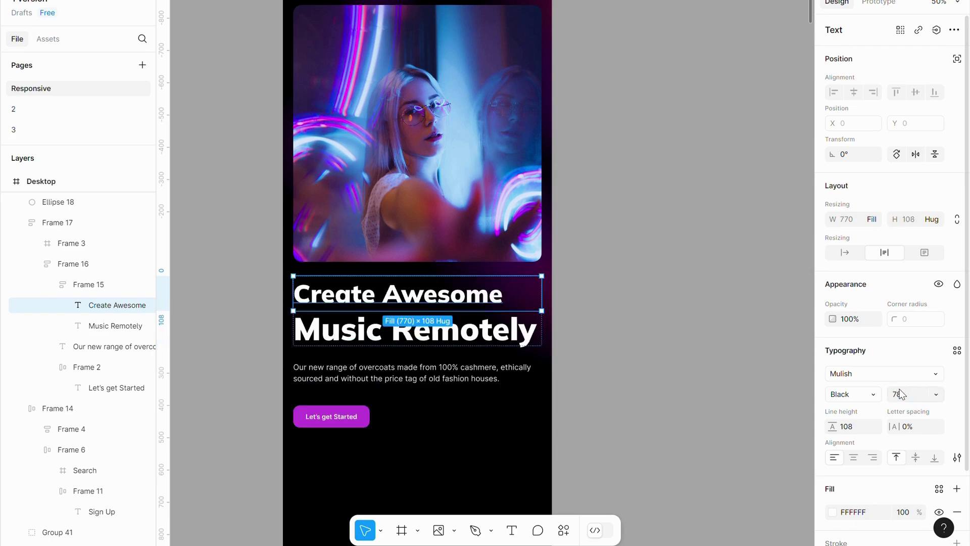
{"action": "left_click", "coordinate": [902, 394]}
{"action": "key", "text": "Up"}
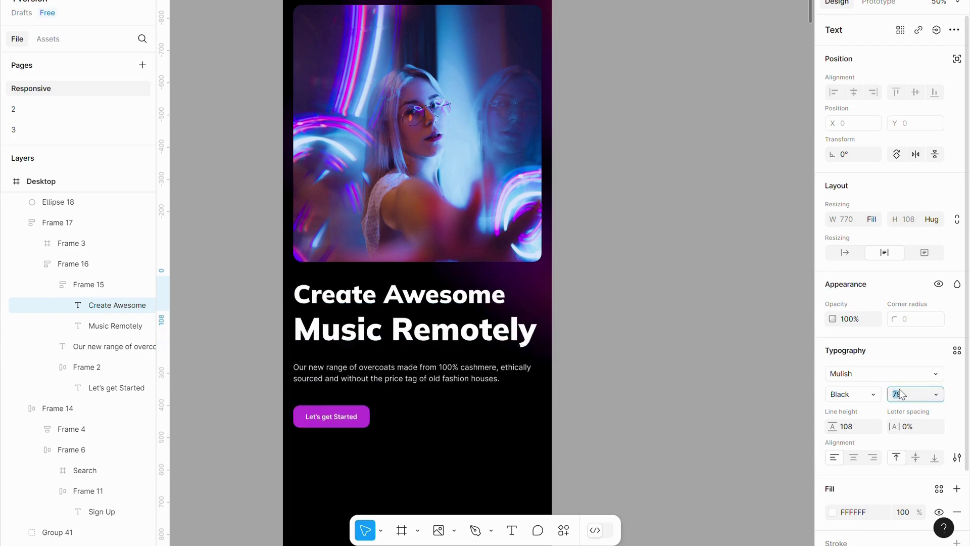
{"action": "key", "text": "Up"}
{"action": "key", "text": "Up"}
{"action": "key", "text": "Up"}
{"action": "key", "text": "Up"}
{"action": "key", "text": "Up"}
{"action": "key", "text": "Up"}
{"action": "key", "text": "Up"}
{"action": "key", "text": "Up"}
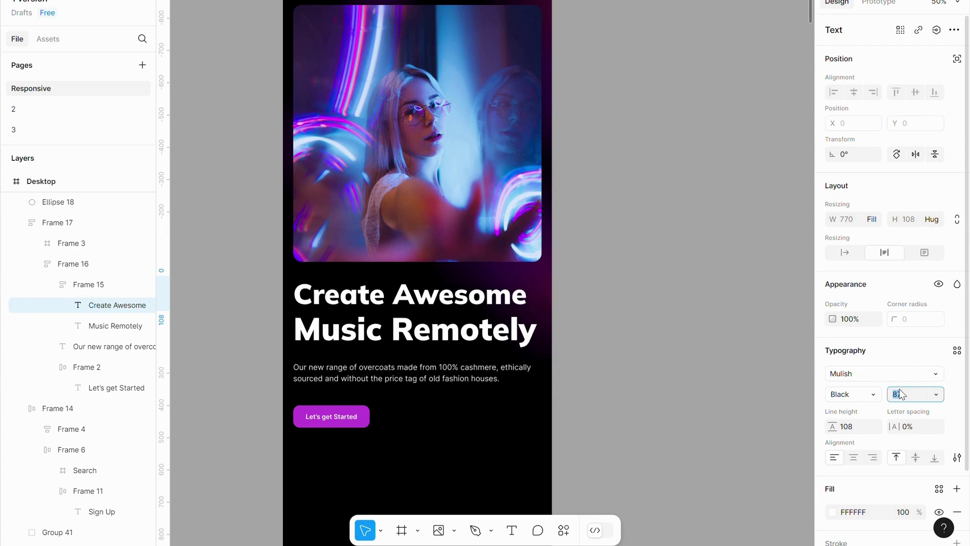
{"action": "key", "text": "Up"}
{"action": "key", "text": "Up"}
{"action": "key", "text": "Up"}
{"action": "key", "text": "Up"}
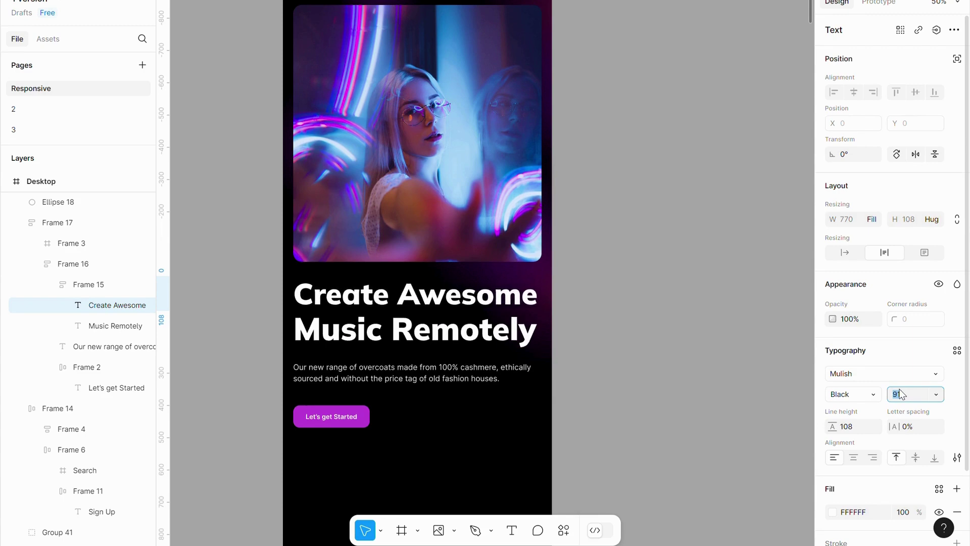
{"action": "key", "text": "Up"}
{"action": "key", "text": "Up"}
{"action": "key", "text": "Down"}
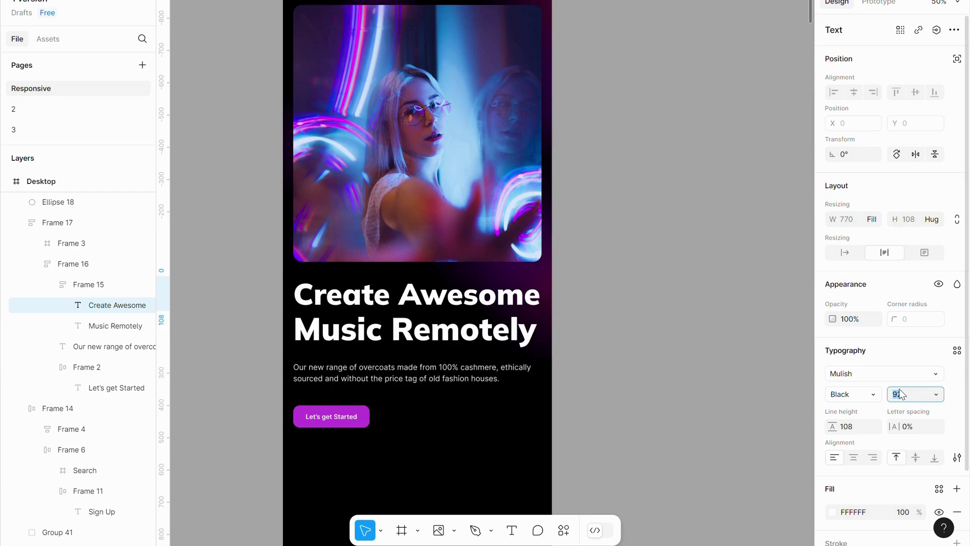
{"action": "key", "text": "Escape"}
Set the Music Remotely heading line to font size 92
{"action": "key", "text": "Tab"}
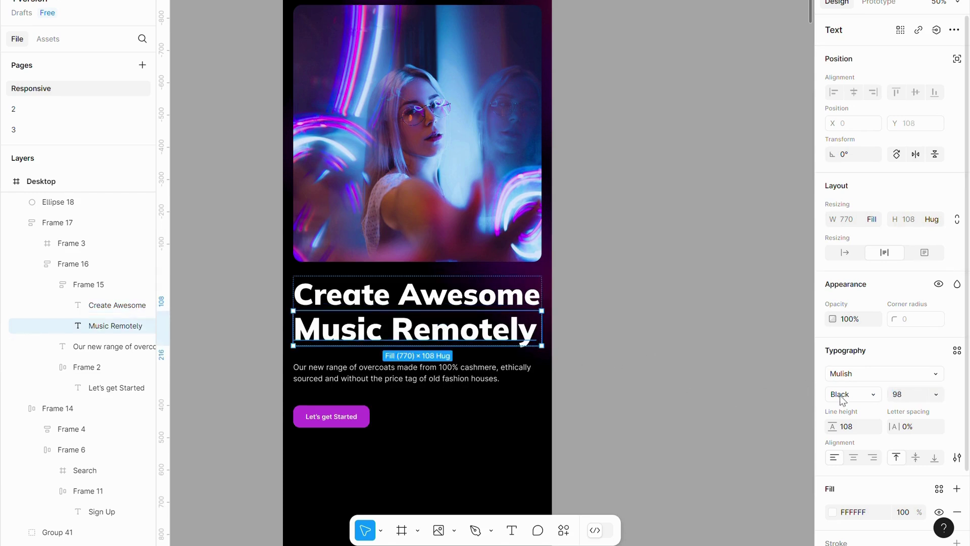
{"action": "left_click", "coordinate": [899, 399]}
{"action": "type", "text": "92"}
{"action": "key", "text": "Return"}
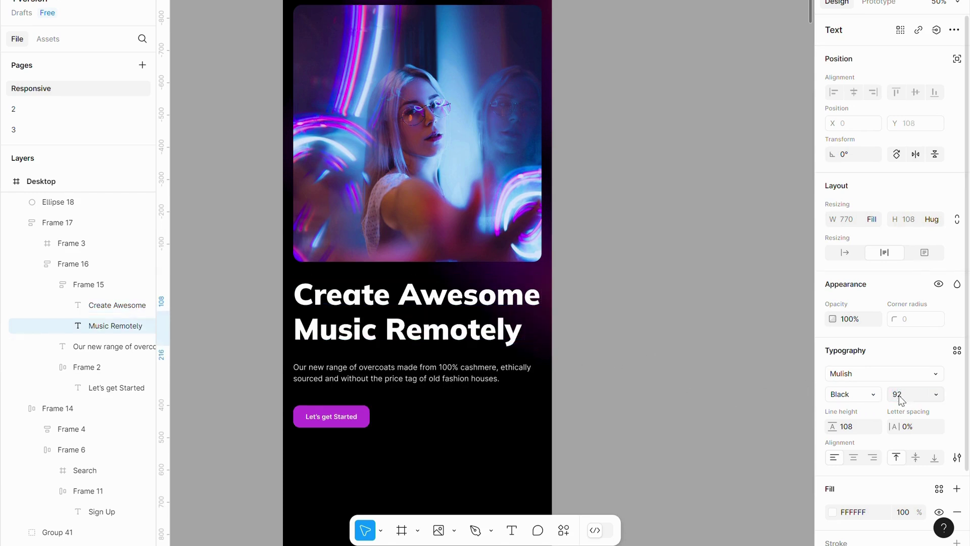
{"action": "left_click", "coordinate": [659, 388]}
Reduce the hero paragraph font size from 24 to 20
{"action": "left_click", "coordinate": [372, 369]}
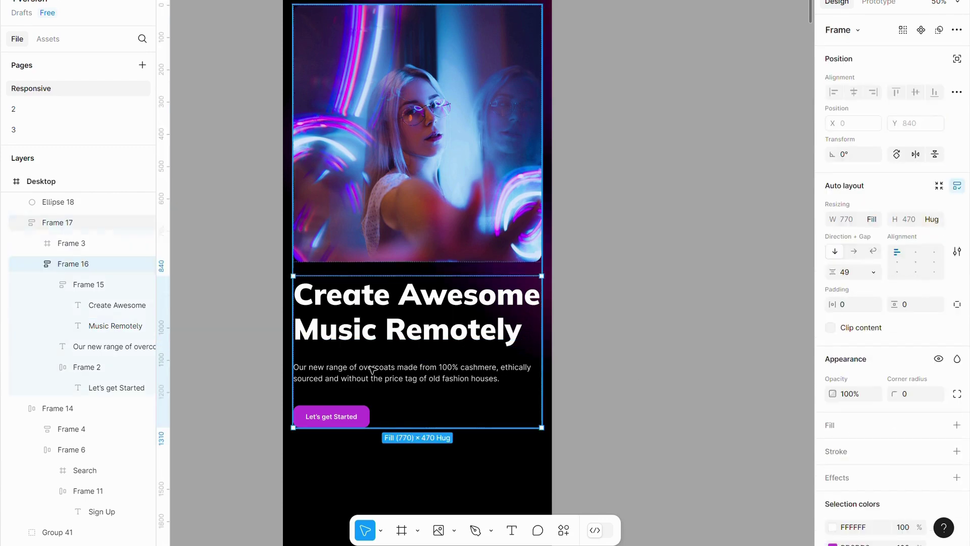
{"action": "double_click", "coordinate": [372, 369]}
{"action": "left_click", "coordinate": [912, 399]}
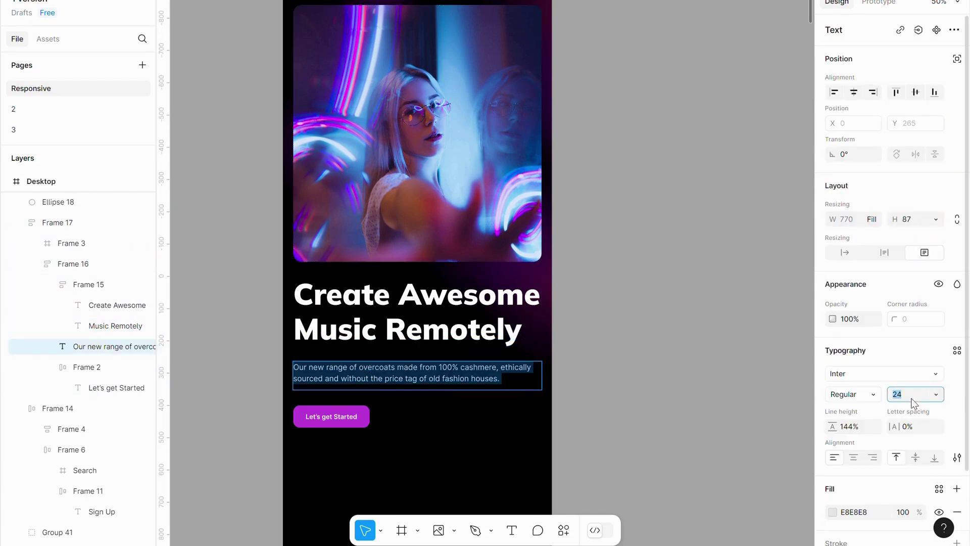
{"action": "type", "text": "20"}
{"action": "key", "text": "Return"}
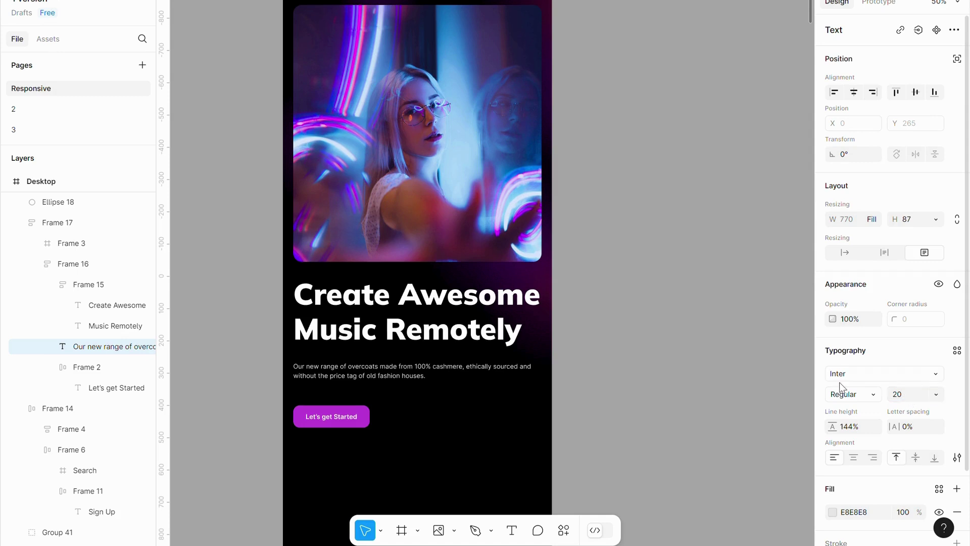
{"action": "left_click", "coordinate": [590, 385]}
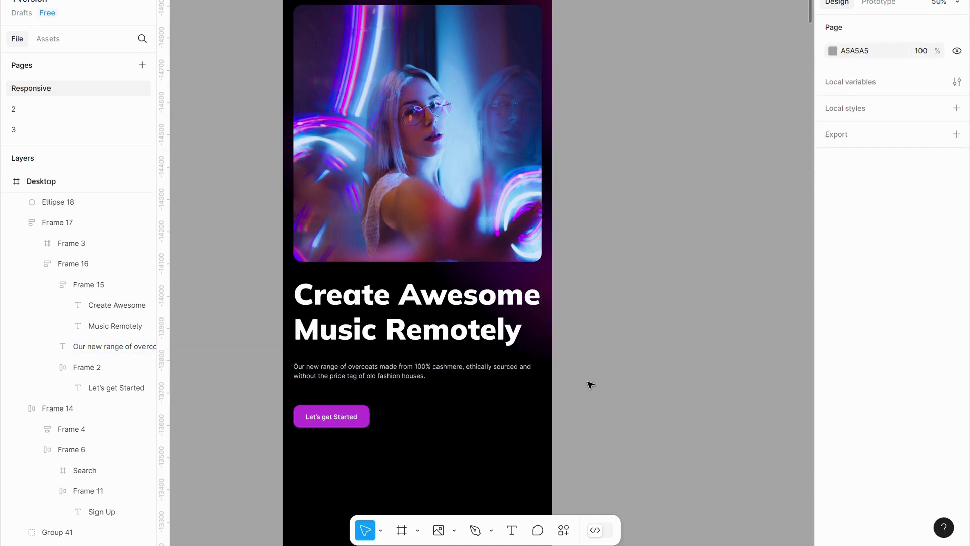
Reduce the hero text group (Frame 16) spacing to 42
{"action": "left_click", "coordinate": [387, 415]}
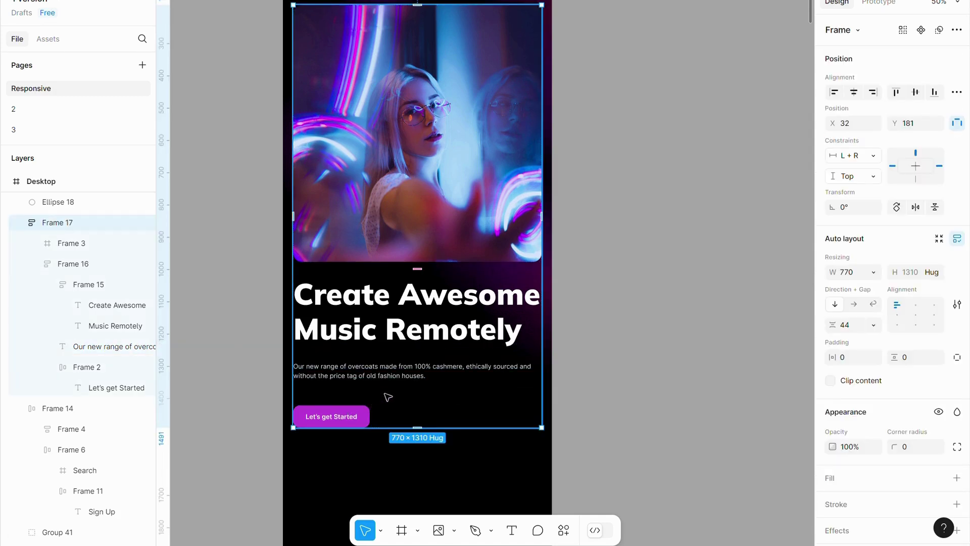
{"action": "double_click", "coordinate": [347, 405]}
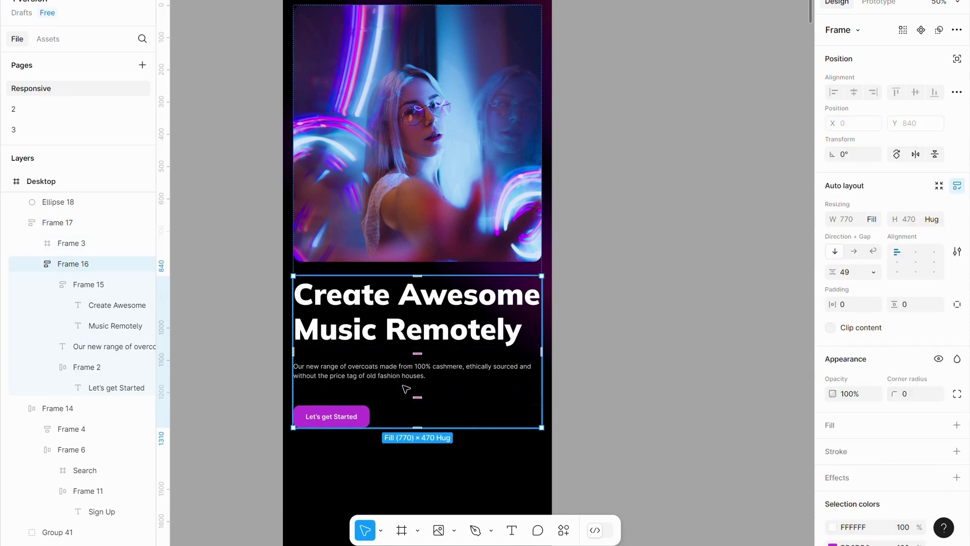
{"action": "left_click_drag", "start_coordinate": [411, 396], "coordinate": [405, 387]}
{"action": "left_click", "coordinate": [640, 370]}
Shorten the frame to 834×1631 and rename it Tablet
{"action": "key", "text": "ctrl+minus"}
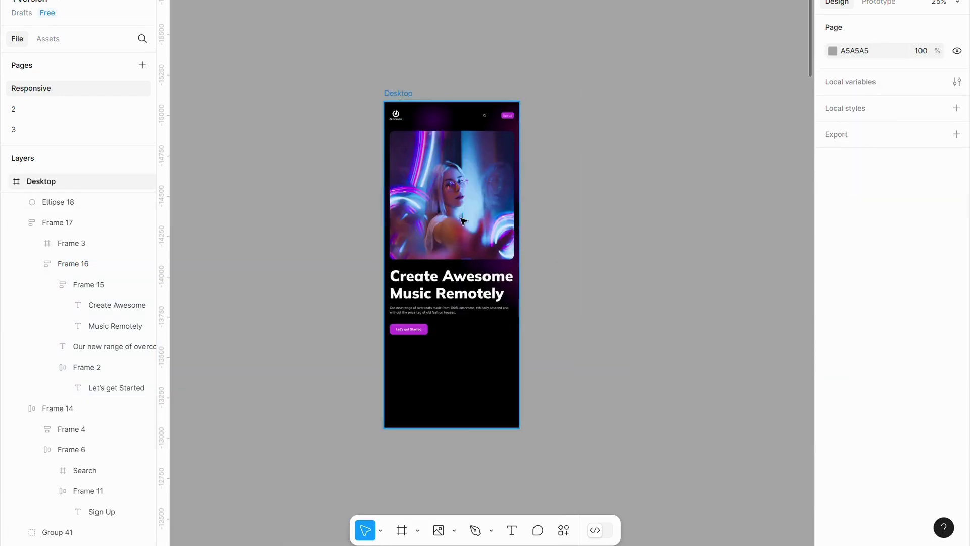
{"action": "left_click", "coordinate": [451, 422]}
{"action": "left_click_drag", "start_coordinate": [451, 427], "coordinate": [447, 364]}
{"action": "double_click", "coordinate": [402, 93]}
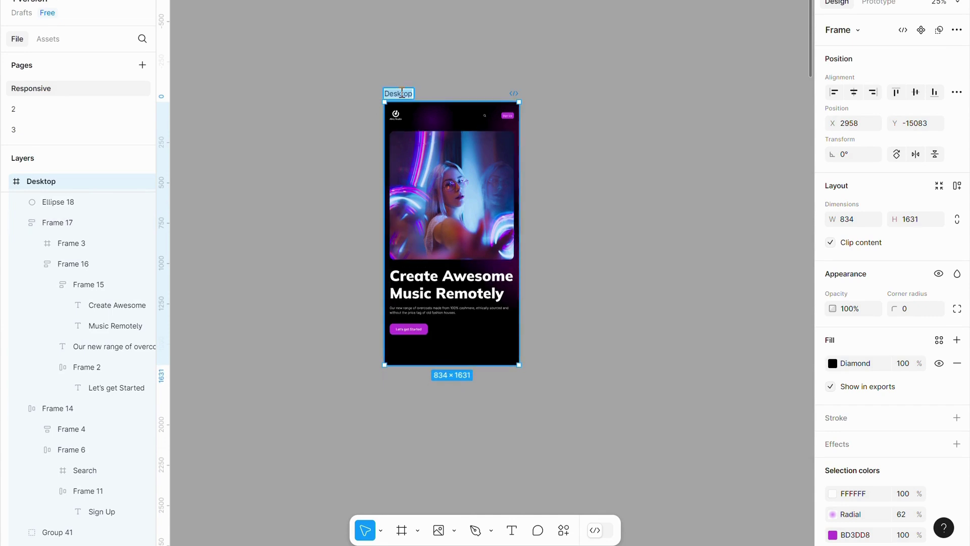
{"action": "type", "text": "Table"}
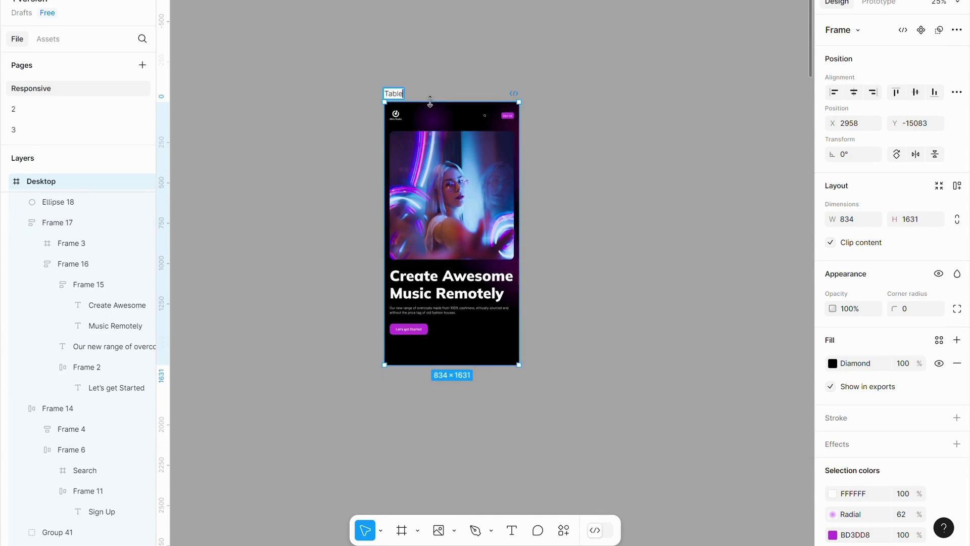
{"action": "type", "text": "t"}
{"action": "left_click", "coordinate": [441, 71]}
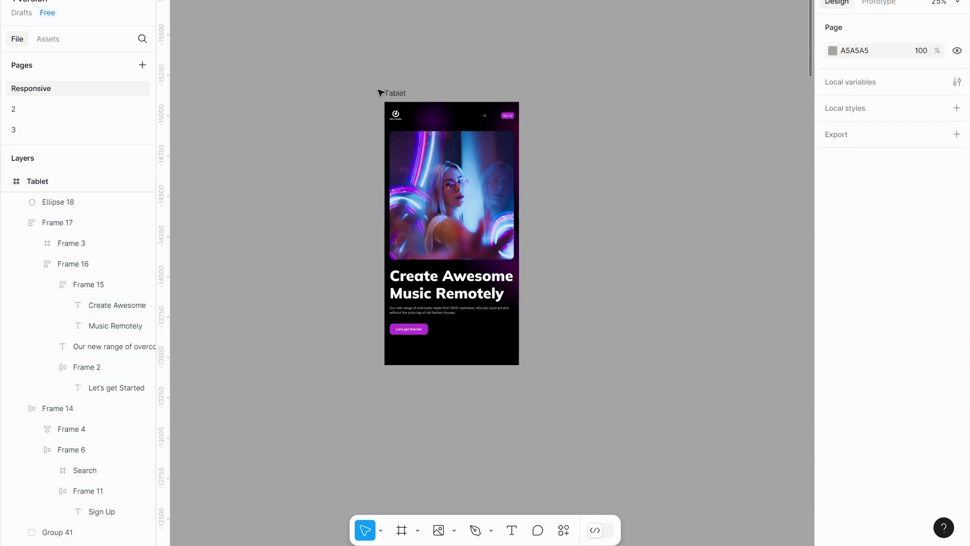
{"action": "left_click", "coordinate": [389, 94]}
Duplicate the Tablet frame beside itself and rename the left copy Mobile
{"action": "key", "text": "ctrl+d"}
{"action": "left_click_drag", "start_coordinate": [597, 99], "coordinate": [575, 96]}
{"action": "double_click", "coordinate": [407, 93]}
{"action": "type", "text": "Mobile"}
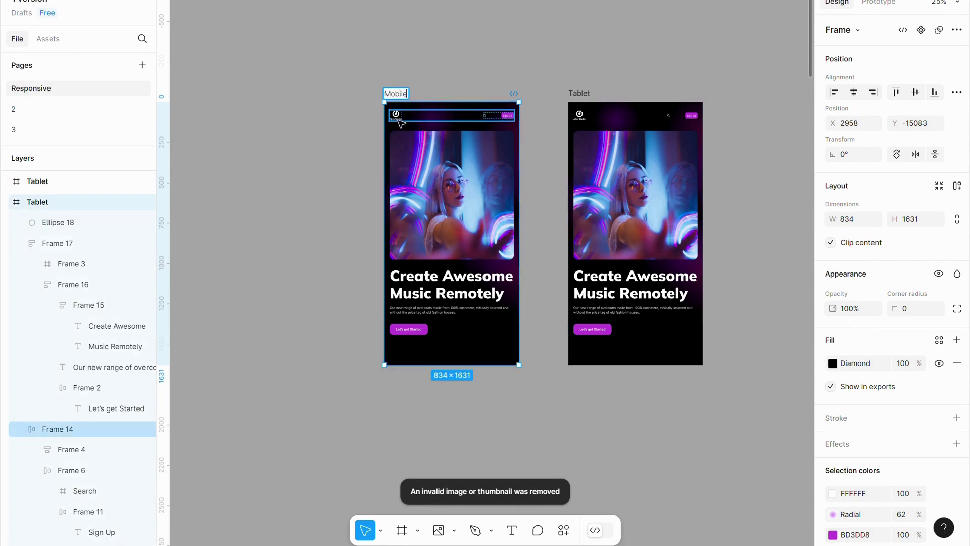
{"action": "left_click", "coordinate": [363, 107]}
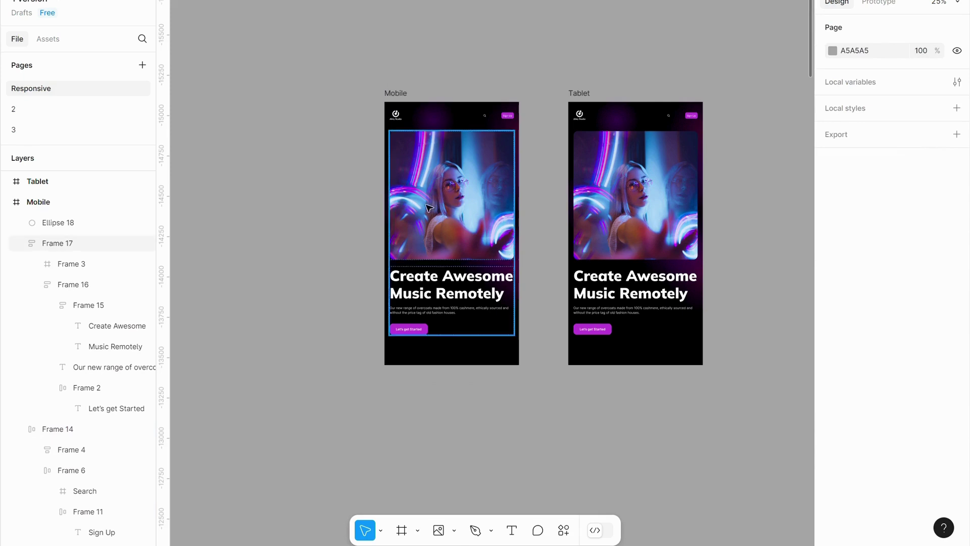
Add a 440×956 iPhone 16 Pro Max frame below the Mobile frame
{"action": "left_click", "coordinate": [401, 529]}
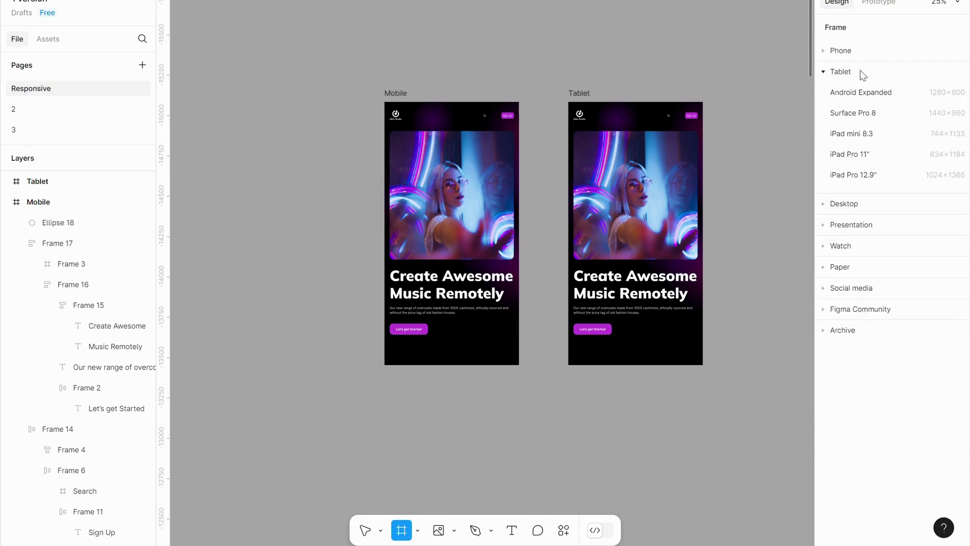
{"action": "left_click", "coordinate": [825, 49]}
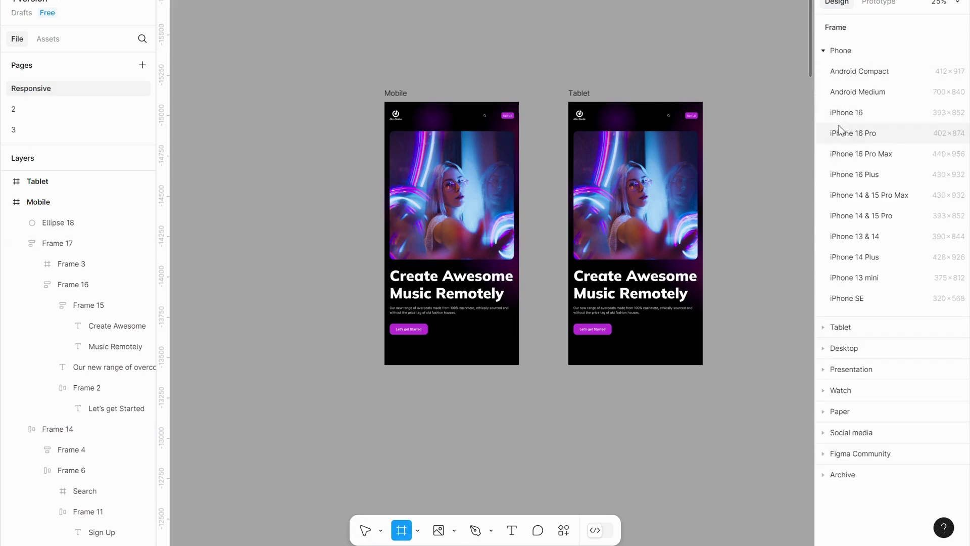
{"action": "left_click", "coordinate": [841, 152]}
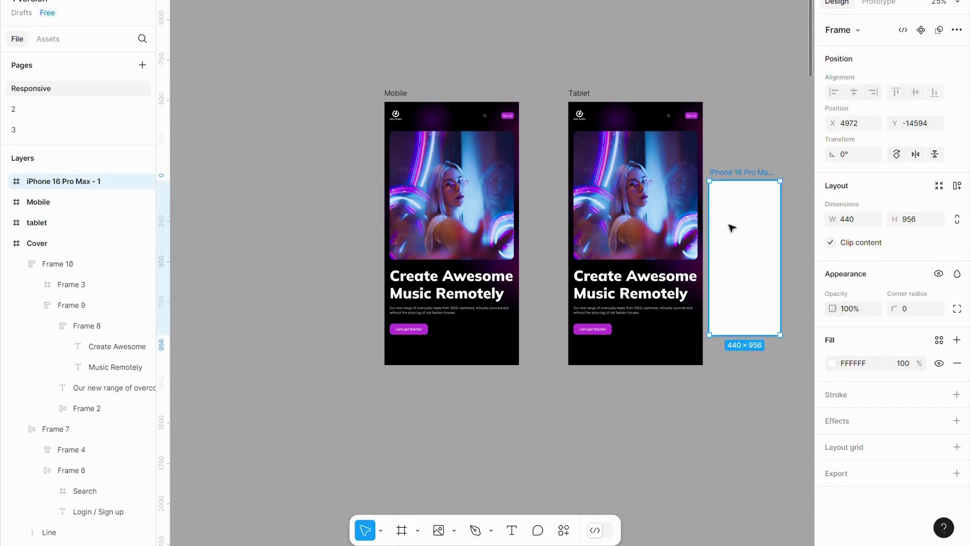
{"action": "left_click_drag", "start_coordinate": [732, 225], "coordinate": [406, 429]}
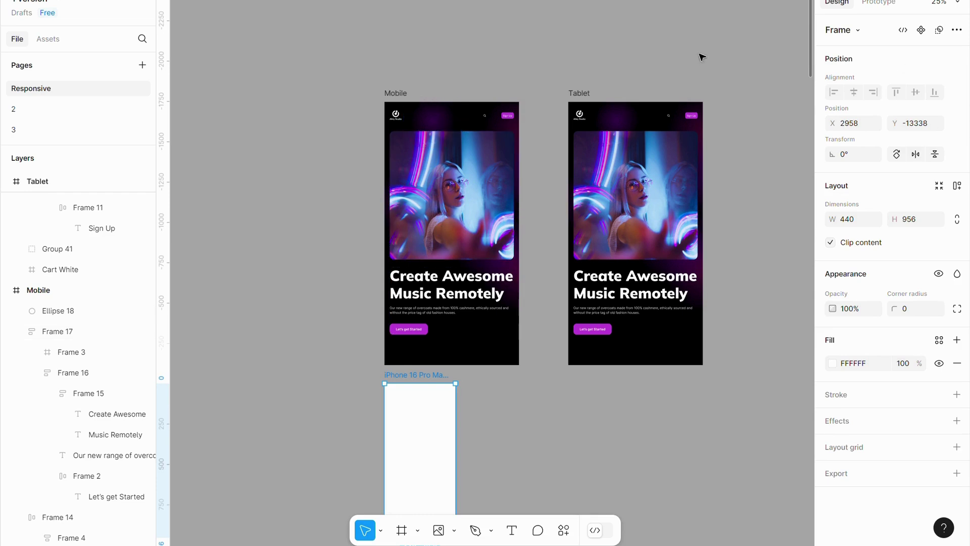
Resize Mobile to 440×2055 and delete the blank iPhone reference frame
{"action": "left_click", "coordinate": [394, 95]}
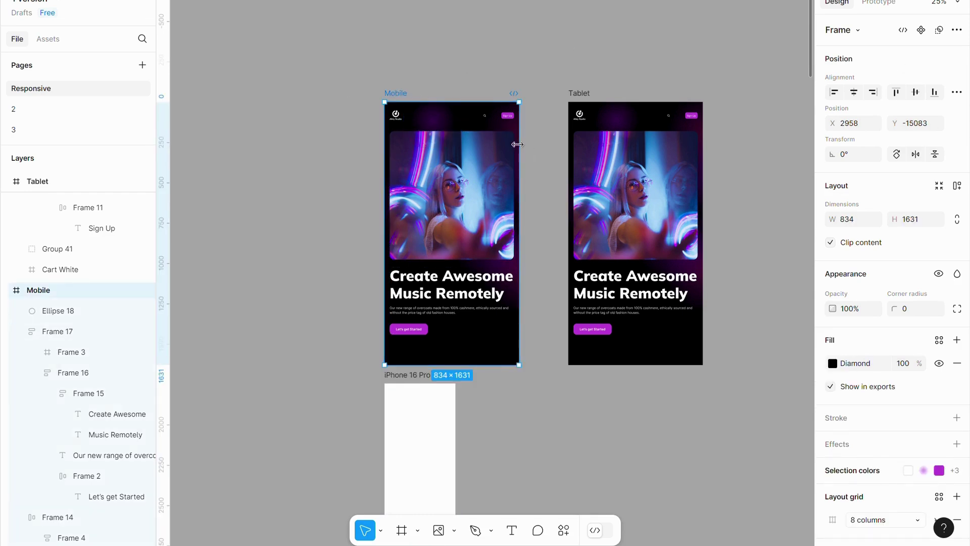
{"action": "left_click_drag", "start_coordinate": [517, 144], "coordinate": [453, 157]}
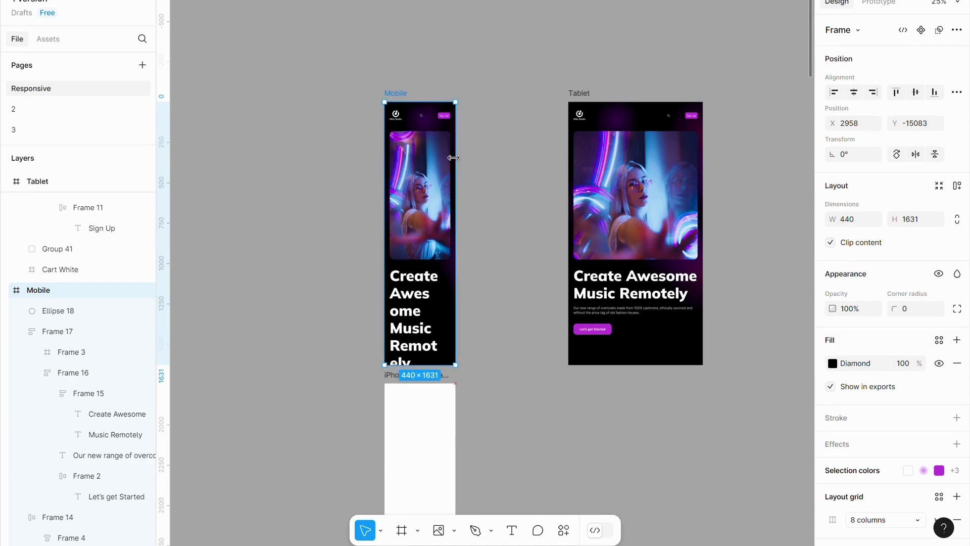
{"action": "left_click", "coordinate": [493, 200]}
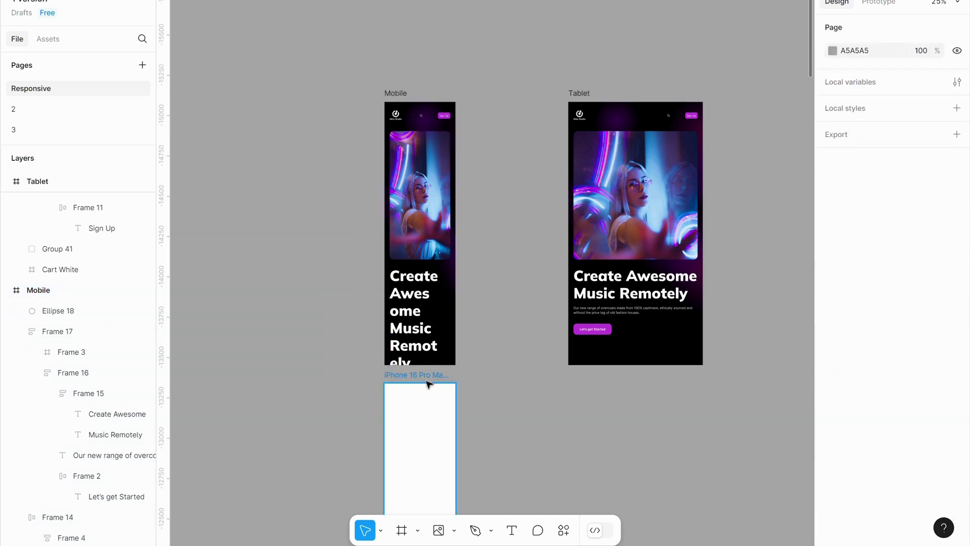
{"action": "left_click", "coordinate": [417, 418]}
{"action": "key", "text": "Delete"}
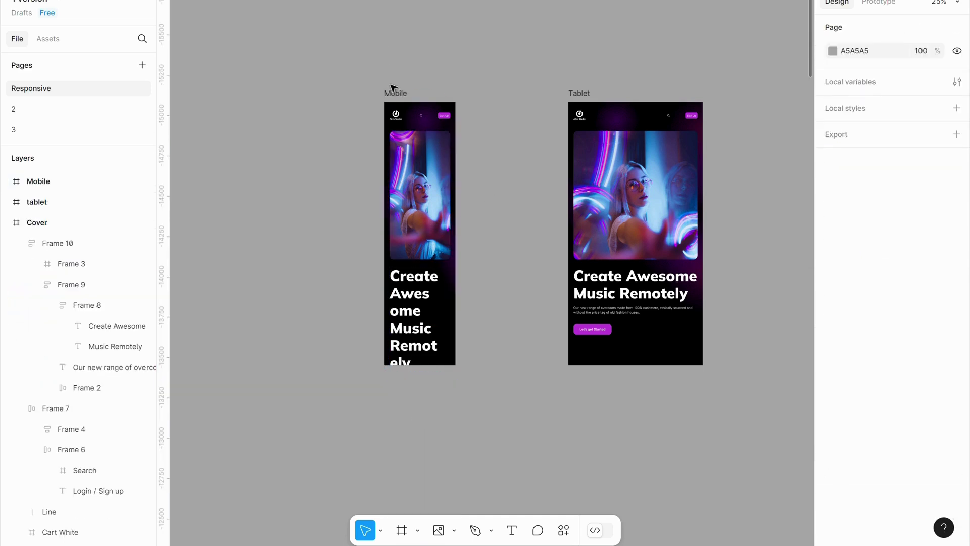
{"action": "left_click", "coordinate": [394, 93]}
{"action": "left_click_drag", "start_coordinate": [413, 364], "coordinate": [413, 432]}
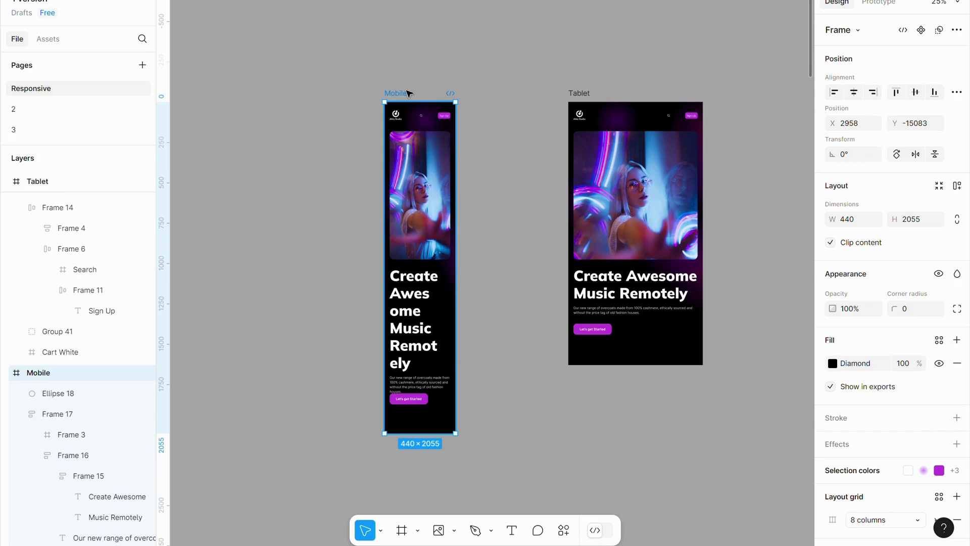
Show Mobile's layout grid as 4 columns with margin 16 and gutter 16
{"action": "scroll", "coordinate": [866, 470], "scroll_direction": "down", "scroll_amount": 2}
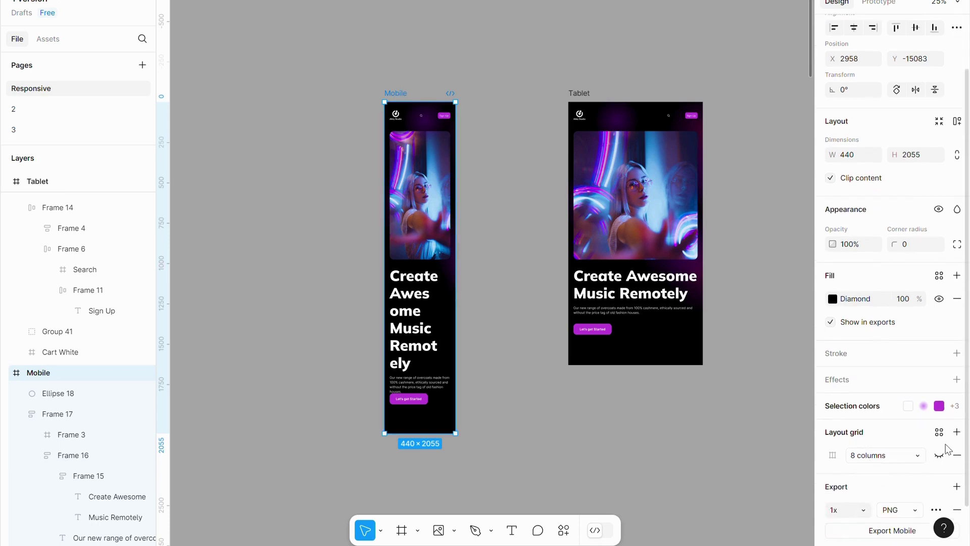
{"action": "left_click", "coordinate": [939, 455]}
{"action": "left_click", "coordinate": [832, 455]}
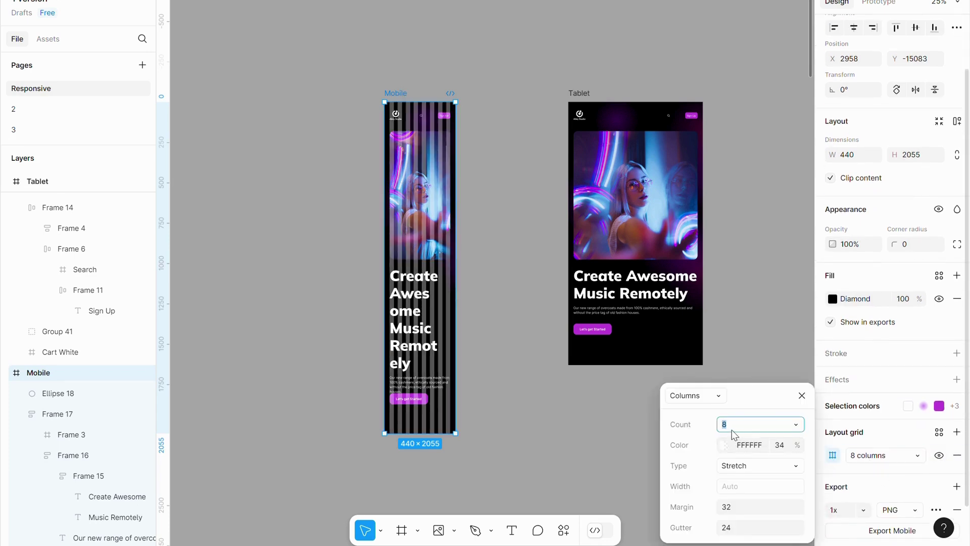
{"action": "type", "text": "4"}
{"action": "left_click", "coordinate": [730, 511]}
{"action": "type", "text": "16"}
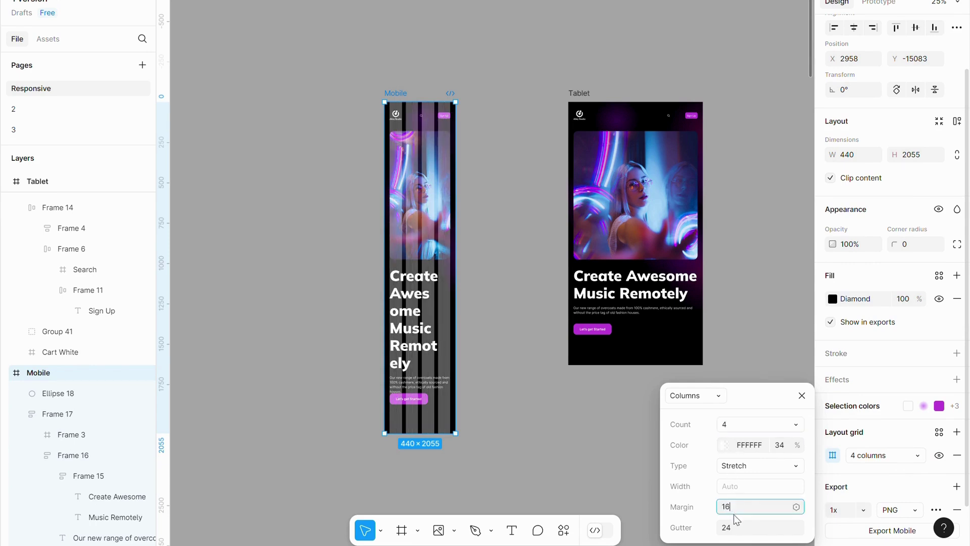
{"action": "left_click", "coordinate": [741, 527]}
{"action": "type", "text": "16"}
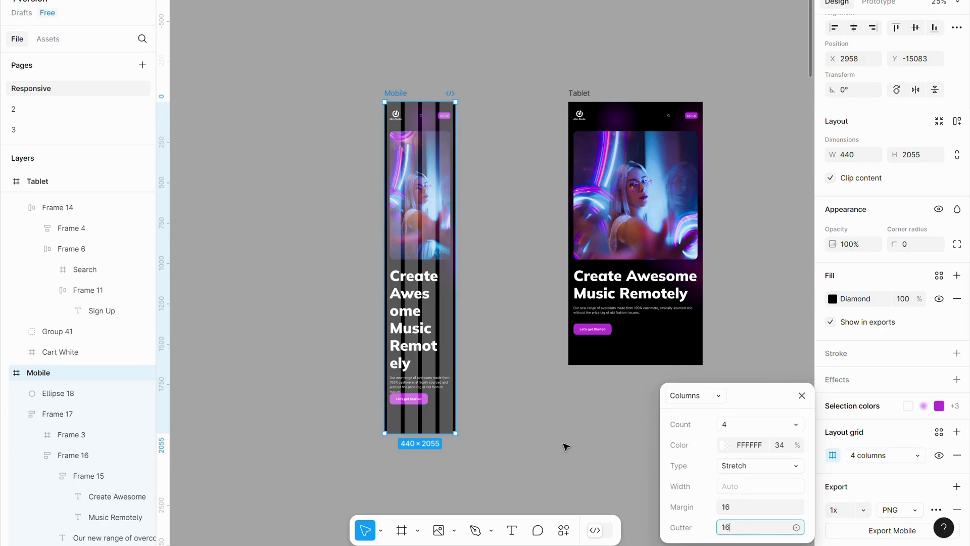
{"action": "left_click", "coordinate": [255, 234]}
{"action": "key", "text": "ctrl+equal"}
Zoom to 100% and select the purple glow ellipse behind the Mobile header
{"action": "scroll", "coordinate": [253, 232], "scroll_direction": "up", "scroll_amount": 2}
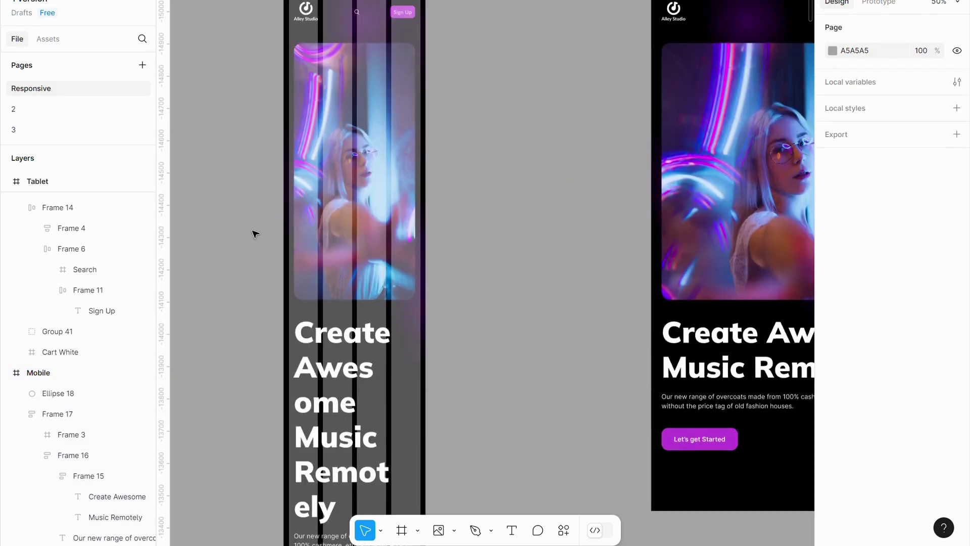
{"action": "key", "text": "ctrl+equal"}
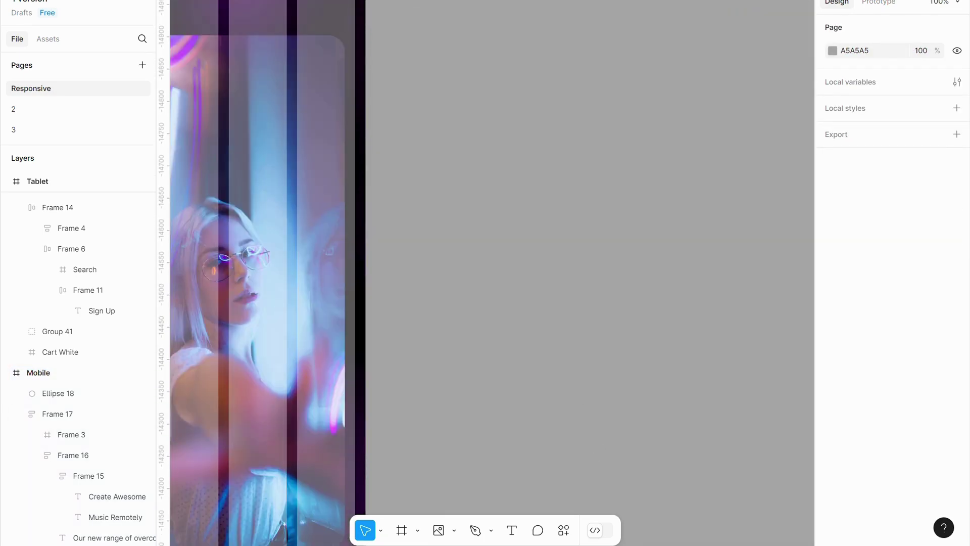
{"action": "scroll", "coordinate": [486, 345], "scroll_direction": "left", "scroll_amount": 5}
{"action": "scroll", "coordinate": [521, 298], "scroll_direction": "up", "scroll_amount": 3}
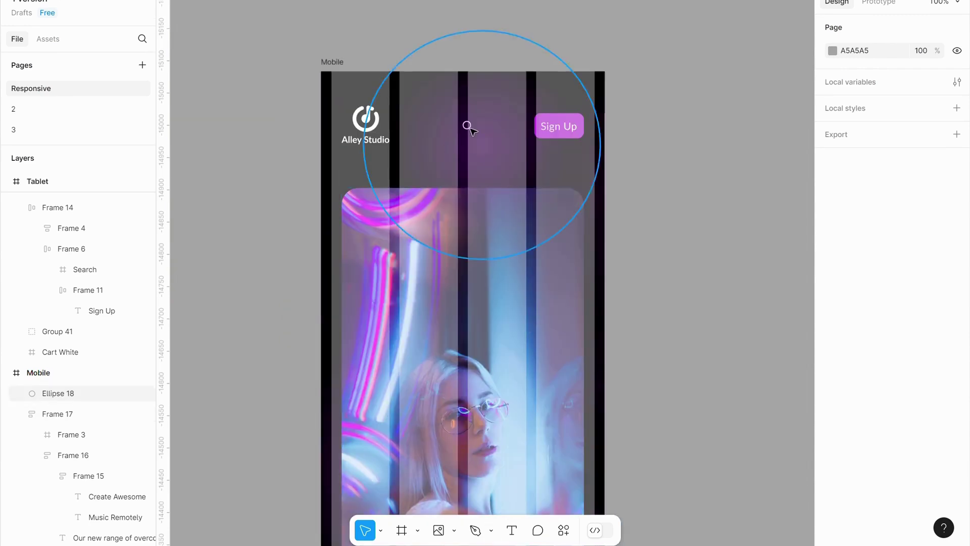
{"action": "left_click", "coordinate": [468, 126]}
{"action": "double_click", "coordinate": [468, 127]}
{"action": "left_click", "coordinate": [653, 108]}
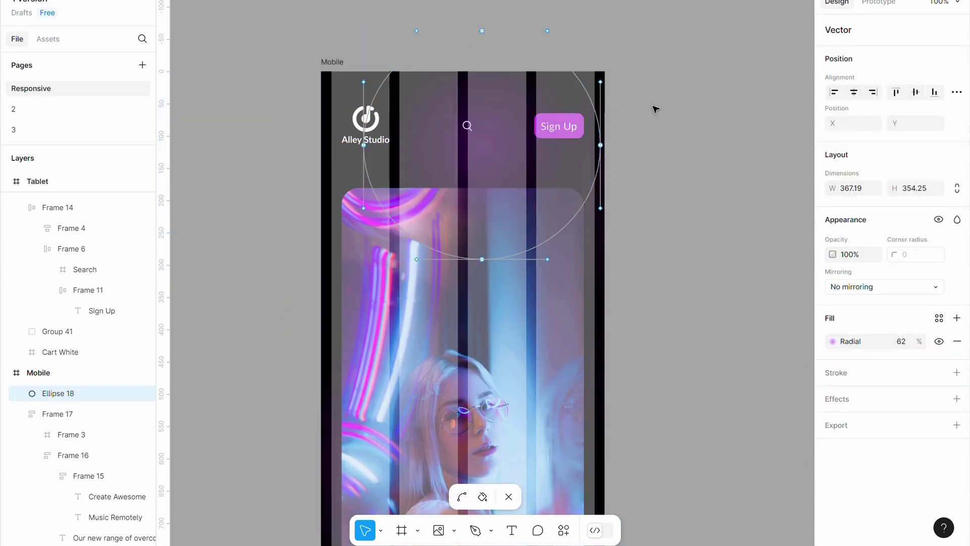
{"action": "key", "text": "Escape"}
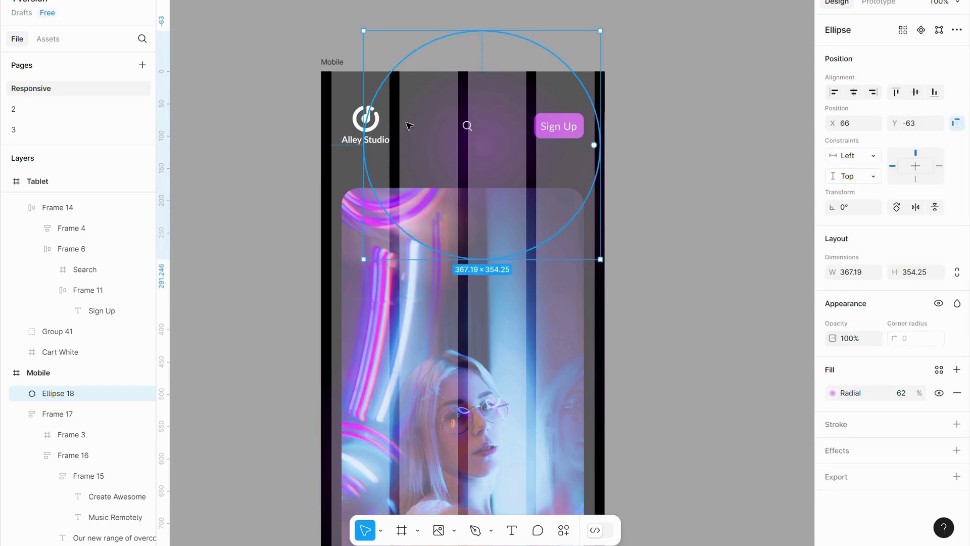
Hide the Search icon and narrow Frame 6 so Sign Up sits at the right
{"action": "left_click", "coordinate": [434, 127]}
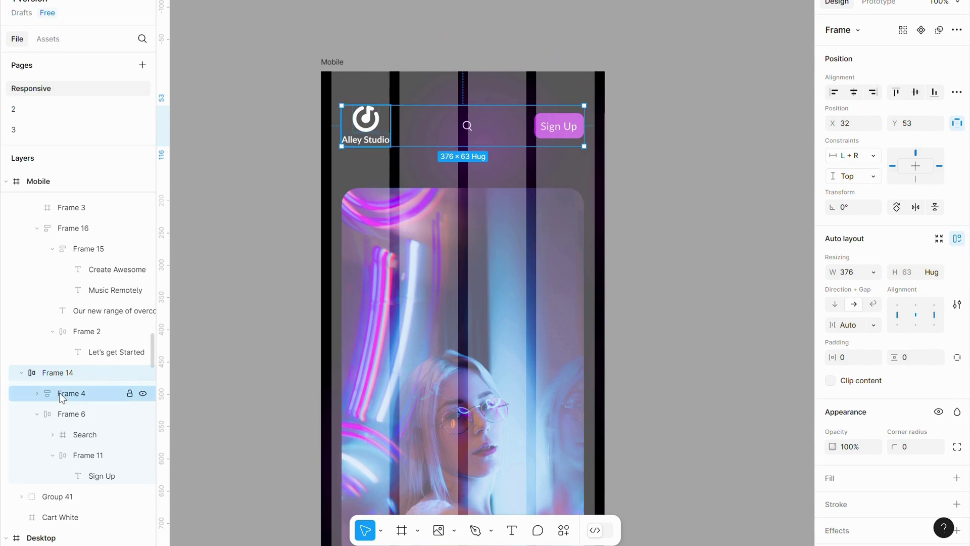
{"action": "left_click", "coordinate": [33, 391]}
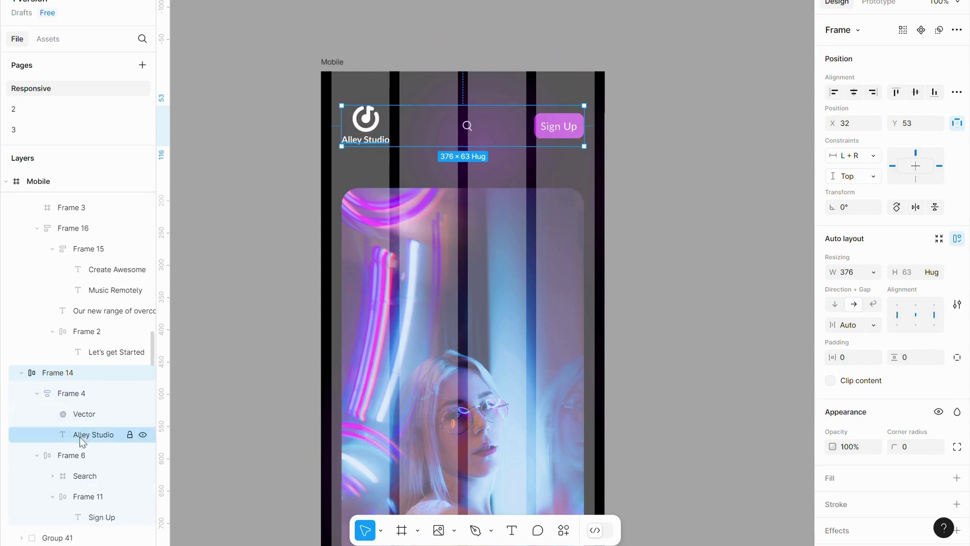
{"action": "left_click", "coordinate": [76, 456]}
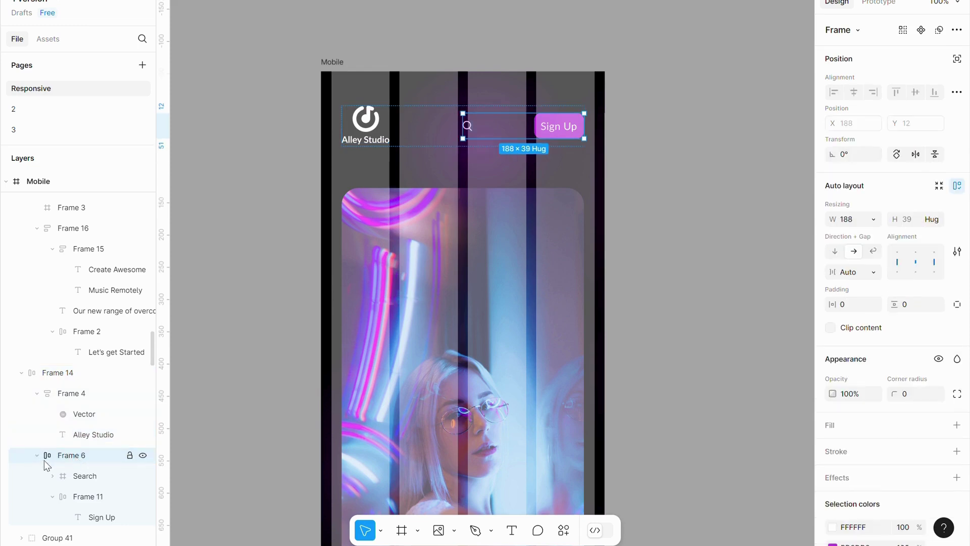
{"action": "left_click", "coordinate": [143, 476]}
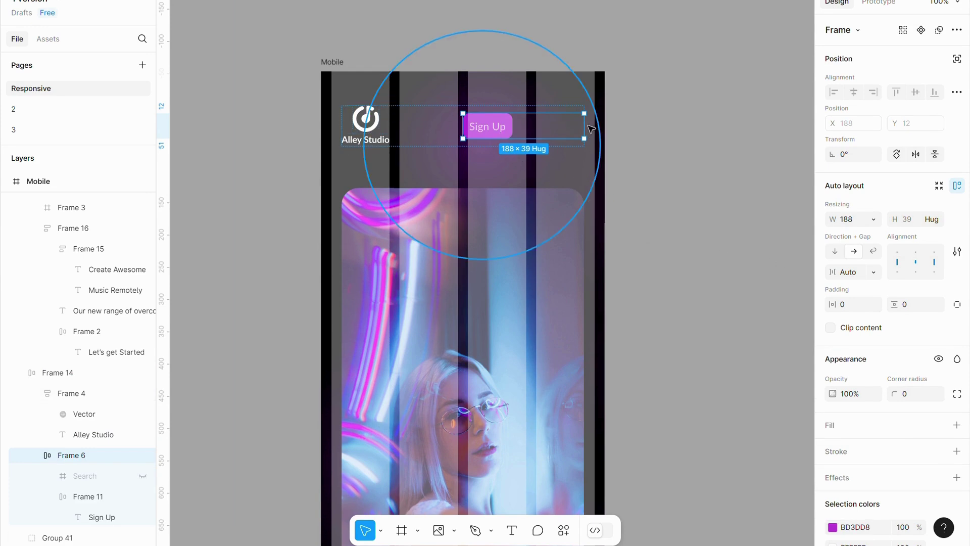
{"action": "left_click_drag", "start_coordinate": [462, 127], "coordinate": [511, 123]}
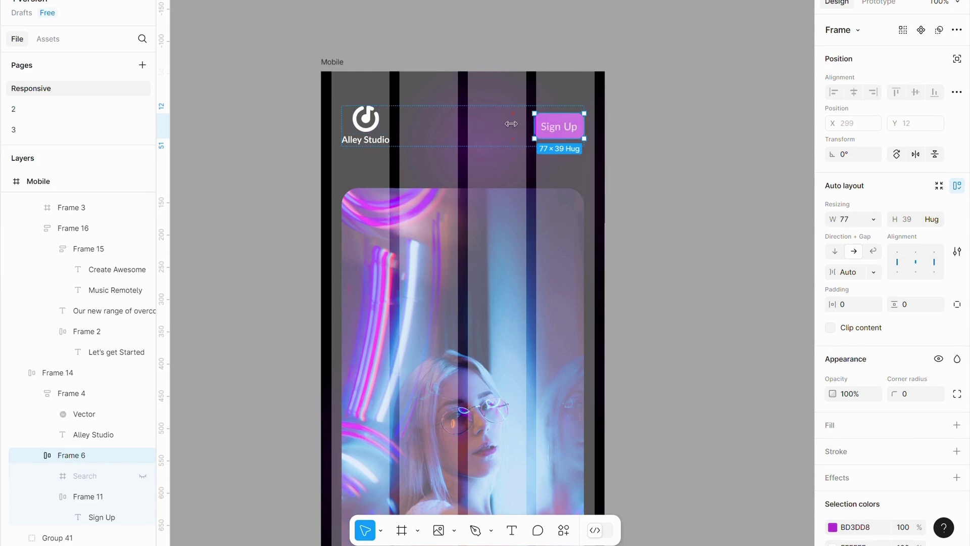
{"action": "left_click", "coordinate": [476, 129]}
Stretch the Mobile header (Frame 14) to 408 px wide at a 16 px margin
{"action": "left_click", "coordinate": [354, 126]}
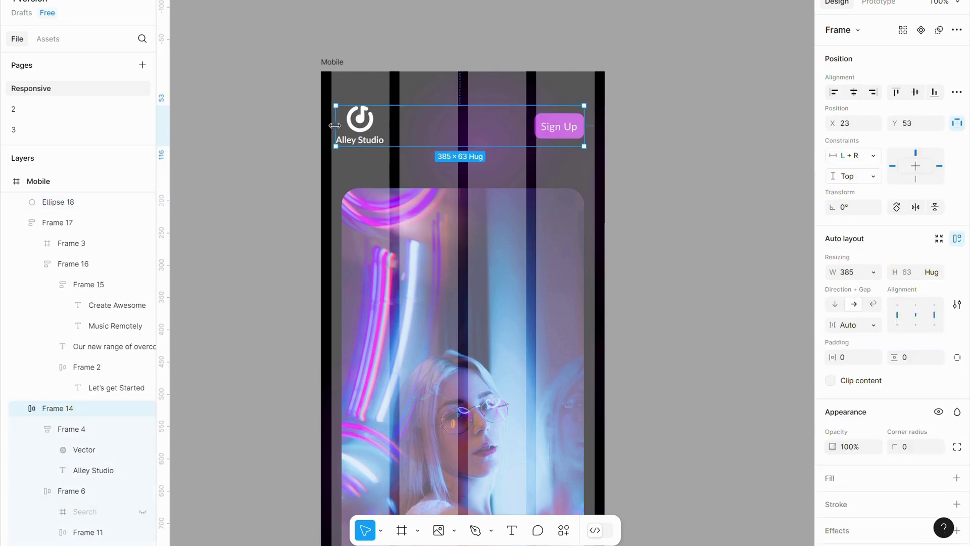
{"action": "left_click_drag", "start_coordinate": [335, 125], "coordinate": [330, 125]}
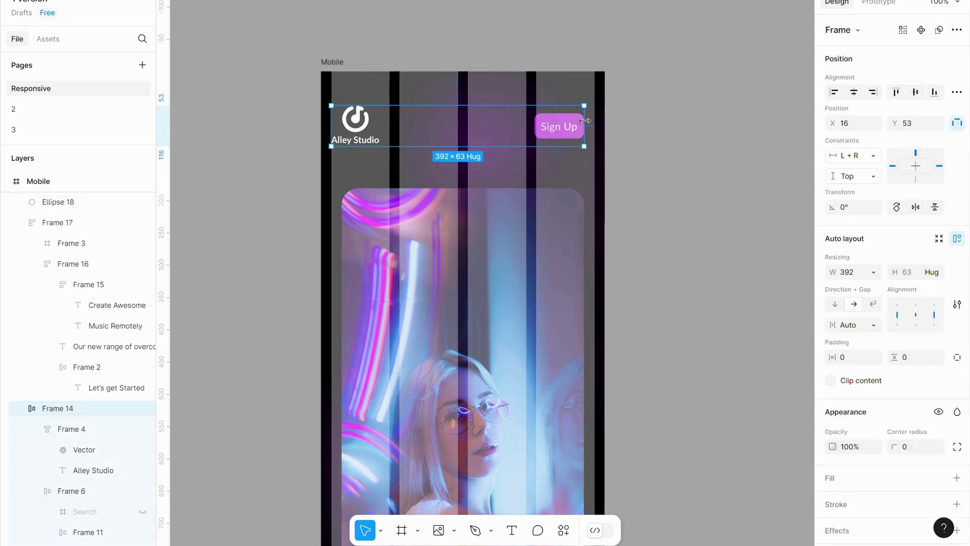
{"action": "left_click_drag", "start_coordinate": [584, 121], "coordinate": [594, 121]}
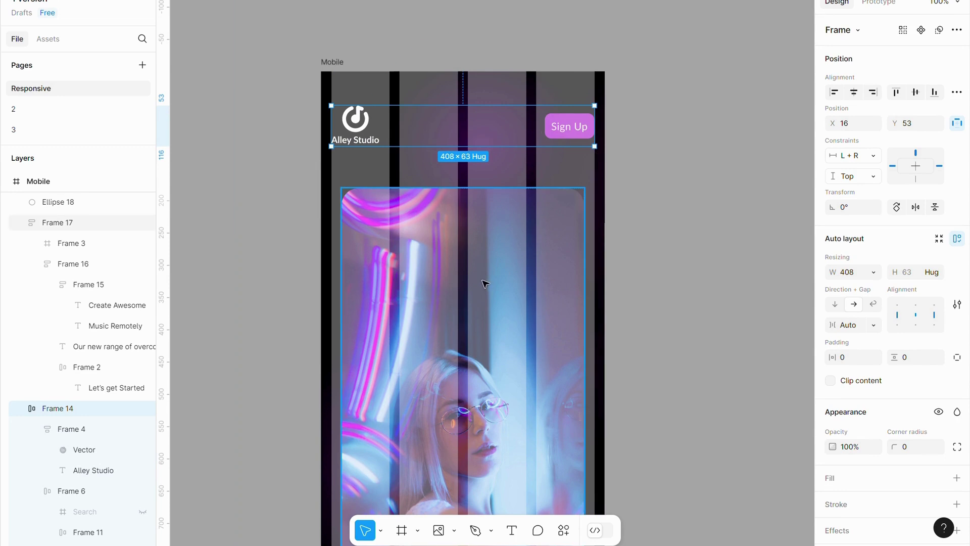
Resize the hero image (Frame 3) to 440 px tall and 396 px wide
{"action": "key", "text": "minus"}
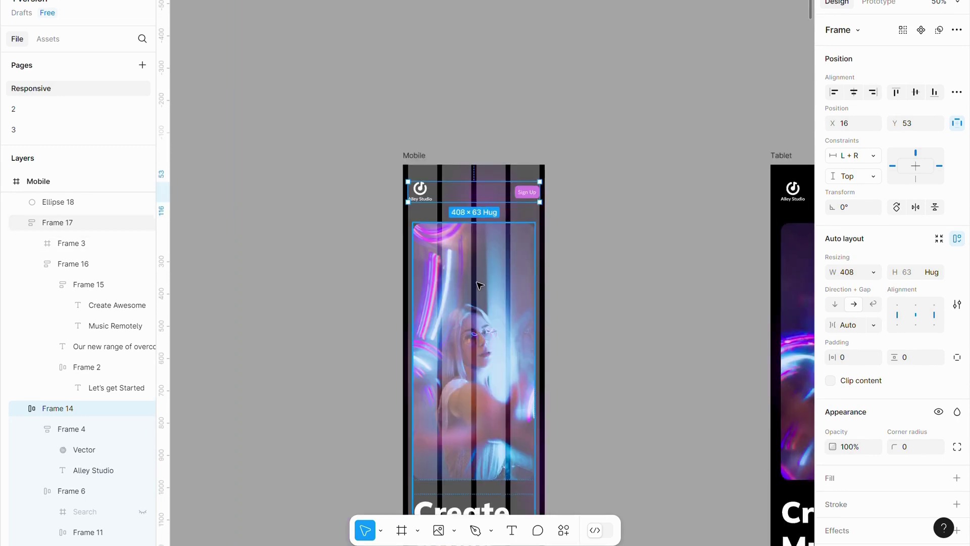
{"action": "left_click", "coordinate": [480, 286]}
{"action": "scroll", "coordinate": [504, 409], "scroll_direction": "down", "scroll_amount": 1}
{"action": "left_click", "coordinate": [494, 364]}
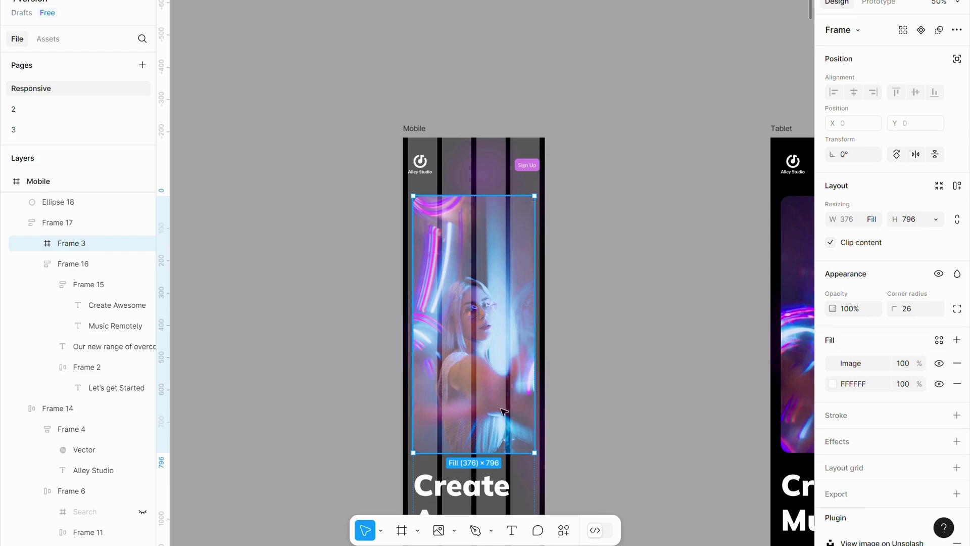
{"action": "left_click_drag", "start_coordinate": [461, 441], "coordinate": [461, 338]}
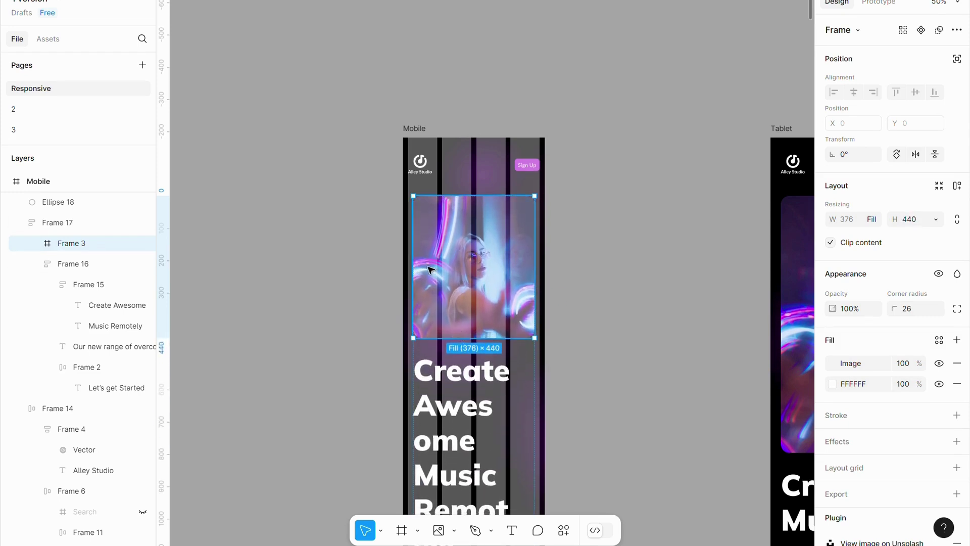
{"action": "key", "text": "plus"}
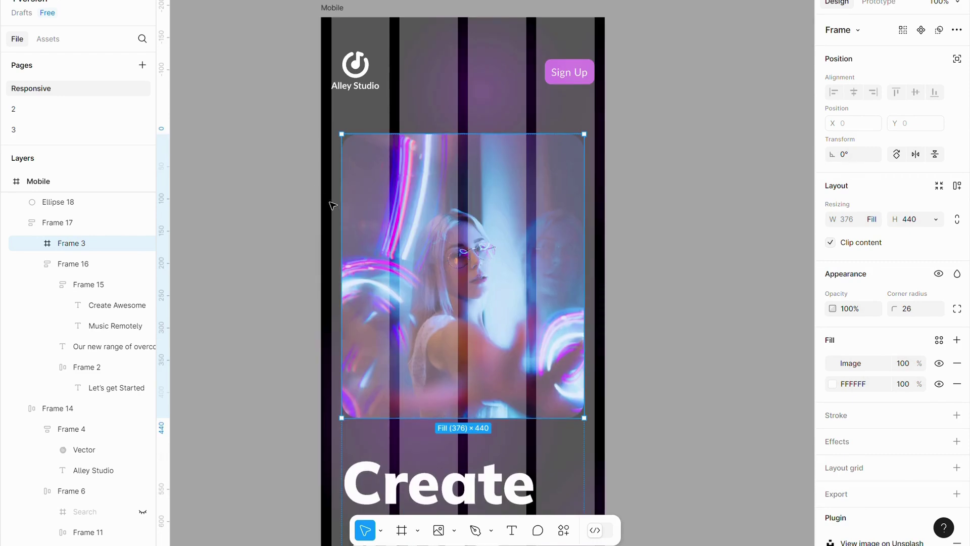
{"action": "left_click_drag", "start_coordinate": [339, 210], "coordinate": [329, 204]}
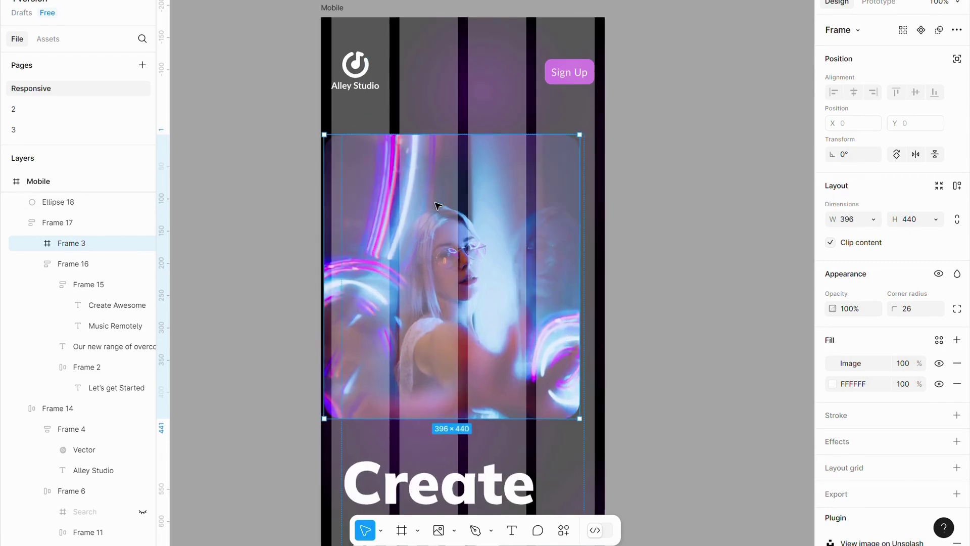
{"action": "left_click", "coordinate": [665, 237]}
Center Frame 17 at x 16, width 408, with the hero image filling its width
{"action": "left_click", "coordinate": [526, 256]}
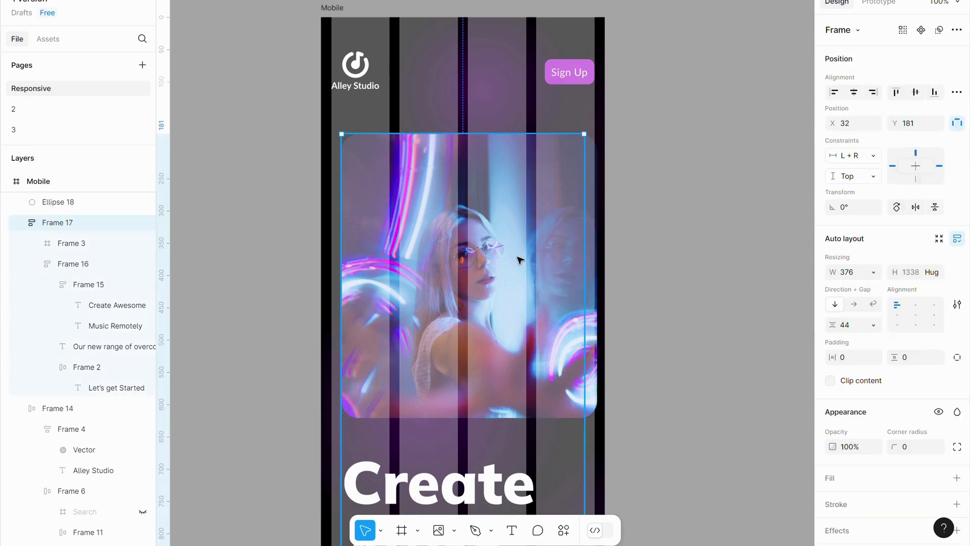
{"action": "left_click", "coordinate": [853, 95]}
{"action": "left_click_drag", "start_coordinate": [494, 259], "coordinate": [483, 259]}
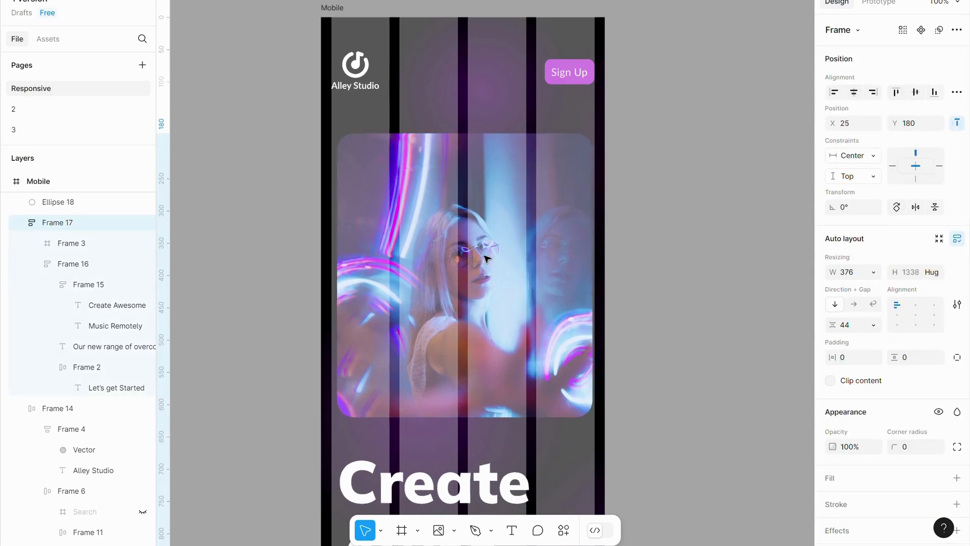
{"action": "left_click_drag", "start_coordinate": [574, 238], "coordinate": [595, 245]}
{"action": "left_click", "coordinate": [583, 246]}
{"action": "left_click", "coordinate": [650, 255]}
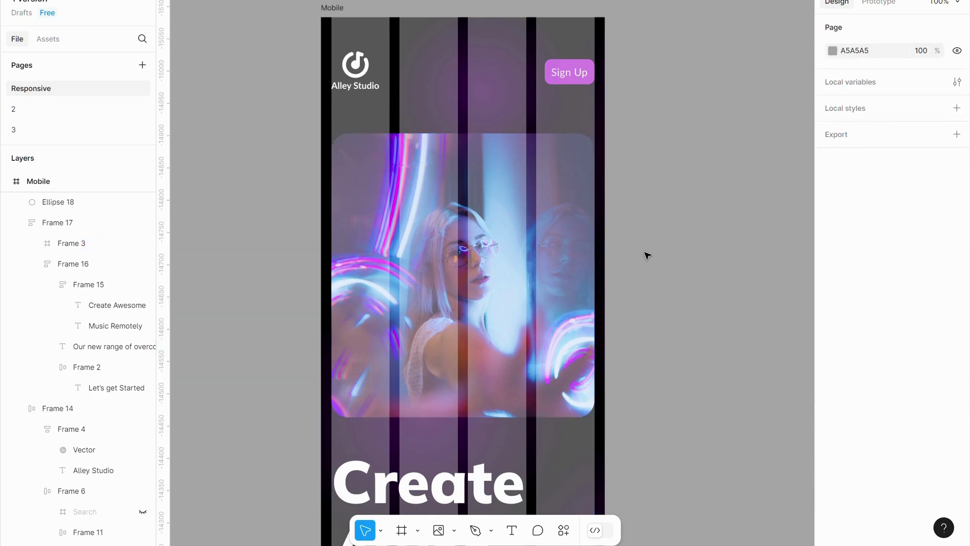
Hide the Mobile frame's 4-column layout grid
{"action": "key", "text": "ctrl+minus"}
{"action": "left_click", "coordinate": [406, 131]}
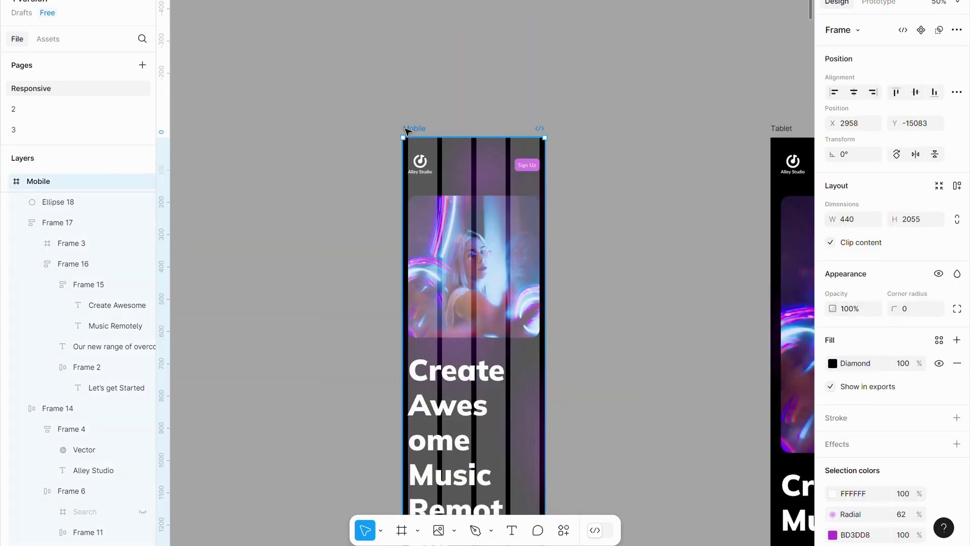
{"action": "scroll", "coordinate": [884, 414], "scroll_direction": "down", "scroll_amount": 5}
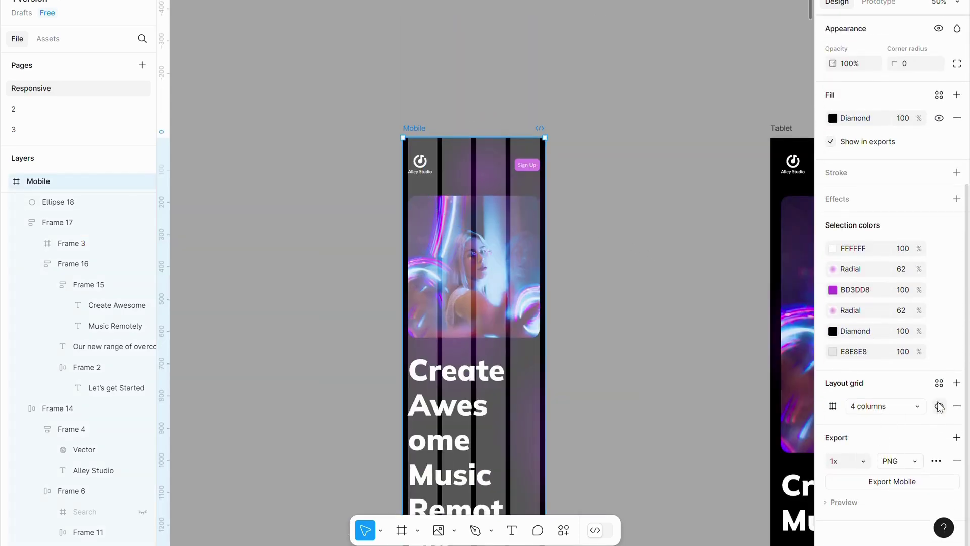
{"action": "left_click", "coordinate": [939, 407]}
{"action": "key", "text": "ctrl+plus"}
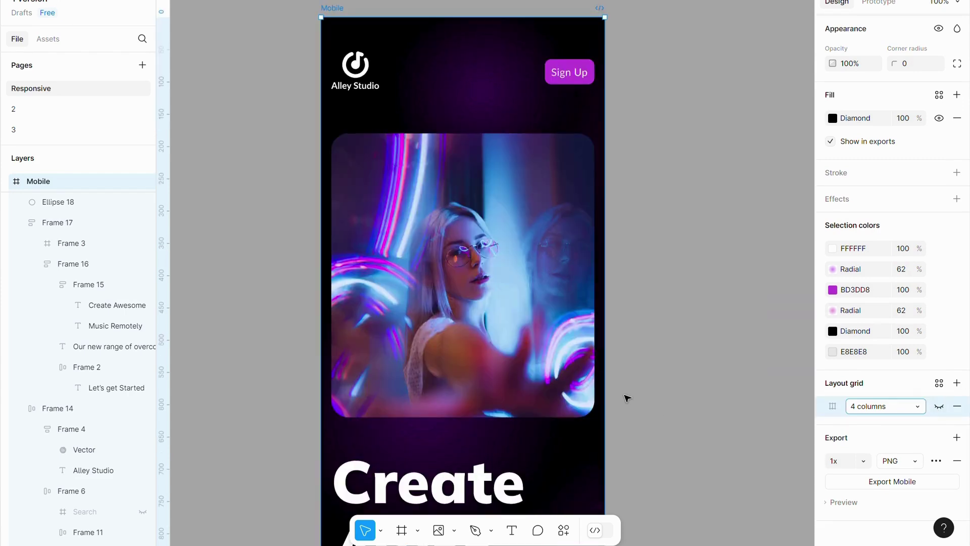
Select the Mobile Create Awesome heading and try a font size of 50
{"action": "scroll", "coordinate": [616, 390], "scroll_direction": "down", "scroll_amount": 5}
{"action": "double_click", "coordinate": [399, 319]}
{"action": "double_click", "coordinate": [399, 318]}
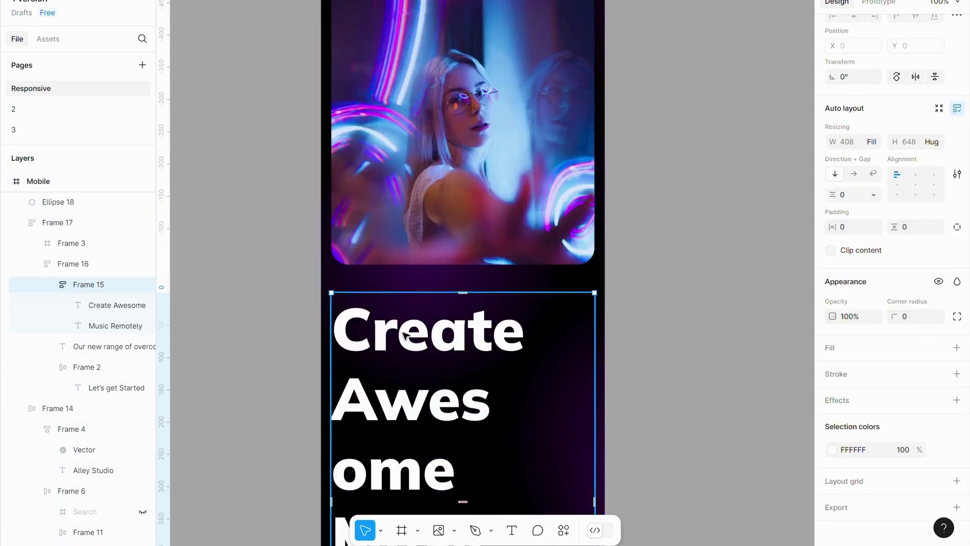
{"action": "double_click", "coordinate": [406, 335]}
{"action": "key", "text": "ctrl+minus"}
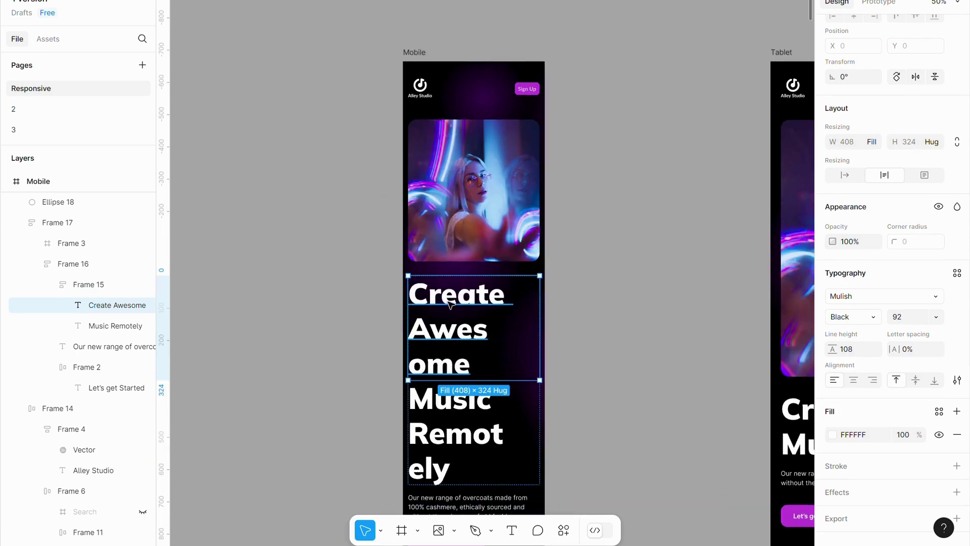
{"action": "double_click", "coordinate": [408, 336]}
{"action": "left_click", "coordinate": [906, 317]}
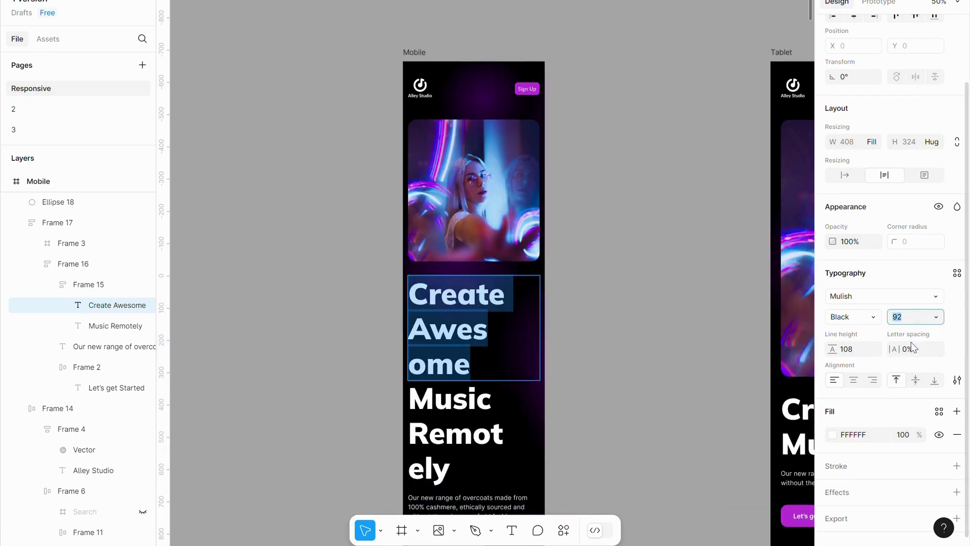
{"action": "type", "text": "50"}
{"action": "key", "text": "Return"}
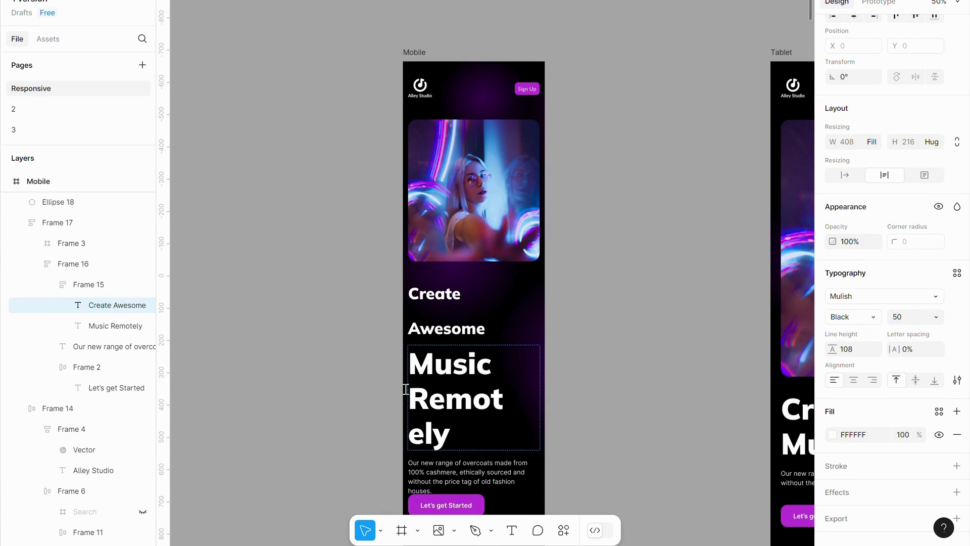
Resize the whole Create Awesome line to 48 so it fits on one line
{"action": "left_click", "coordinate": [433, 292]}
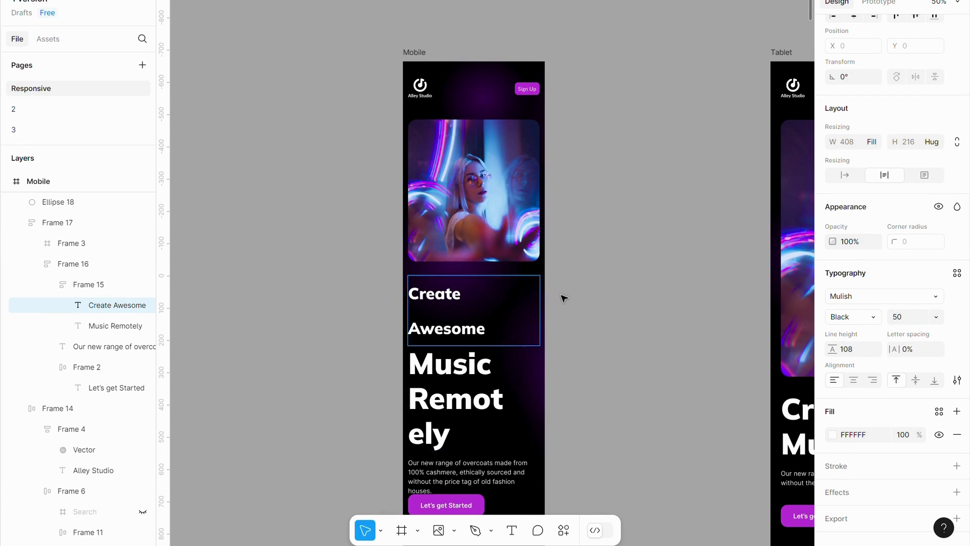
{"action": "left_click", "coordinate": [500, 316]}
{"action": "left_click_drag", "start_coordinate": [511, 321], "coordinate": [402, 279]}
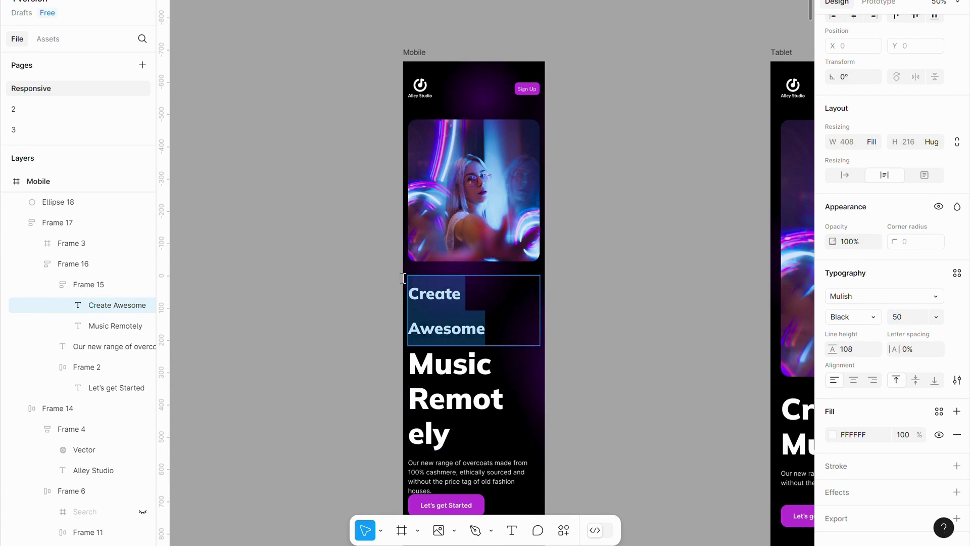
{"action": "left_click", "coordinate": [904, 317]}
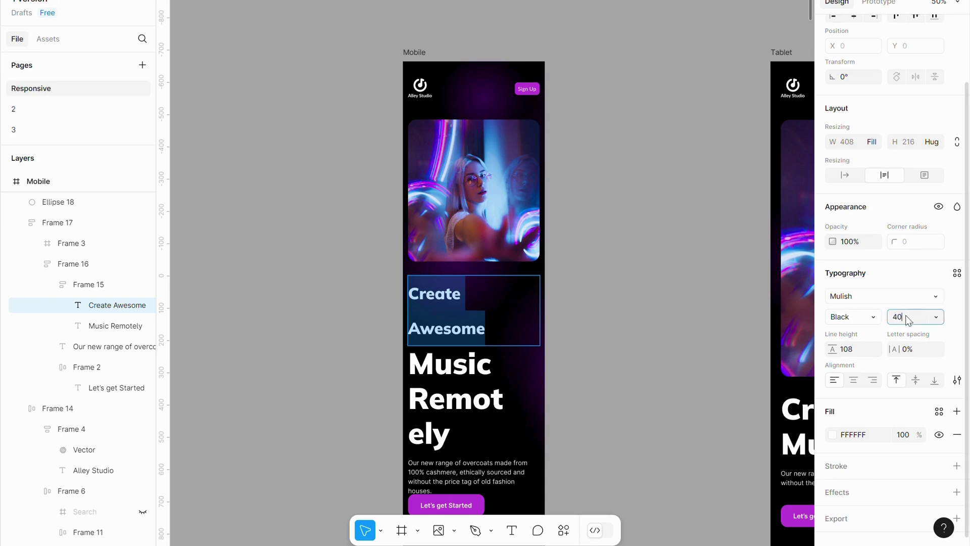
{"action": "type", "text": "40"}
{"action": "key", "text": "Return"}
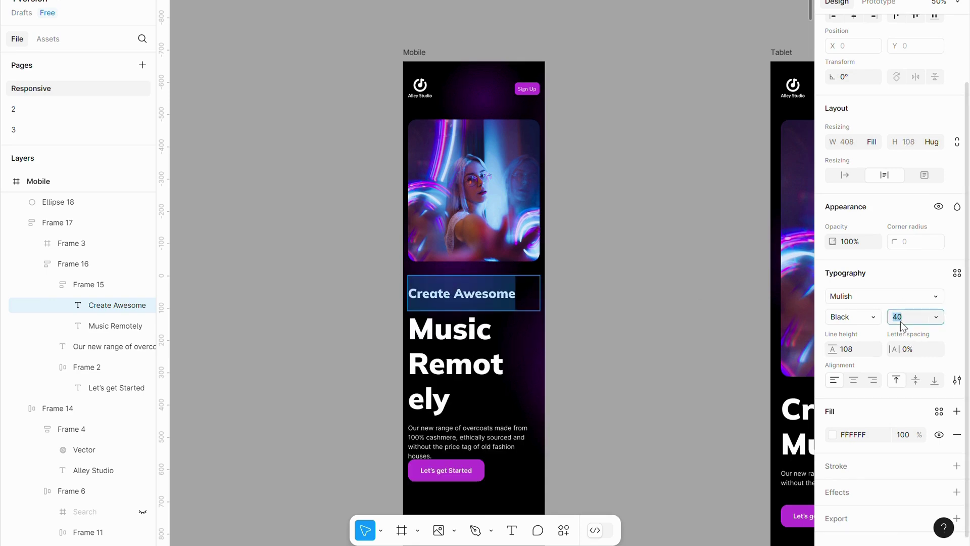
{"action": "key", "text": "Up"}
{"action": "key", "text": "Up"}
{"action": "key", "text": "Up"}
{"action": "key", "text": "Up"}
{"action": "key", "text": "Up"}
{"action": "key", "text": "Up"}
{"action": "key", "text": "Up"}
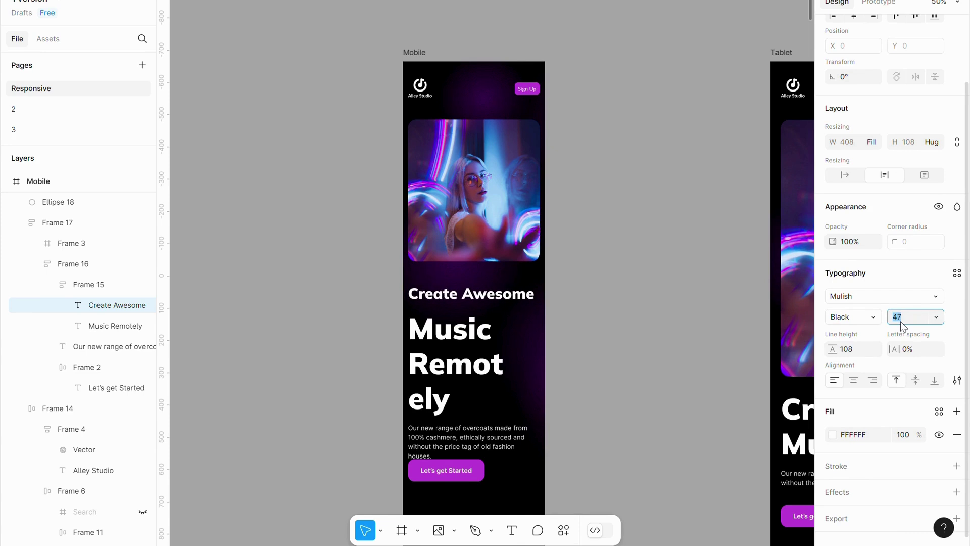
{"action": "key", "text": "Up"}
{"action": "key", "text": "Up"}
{"action": "key", "text": "Up"}
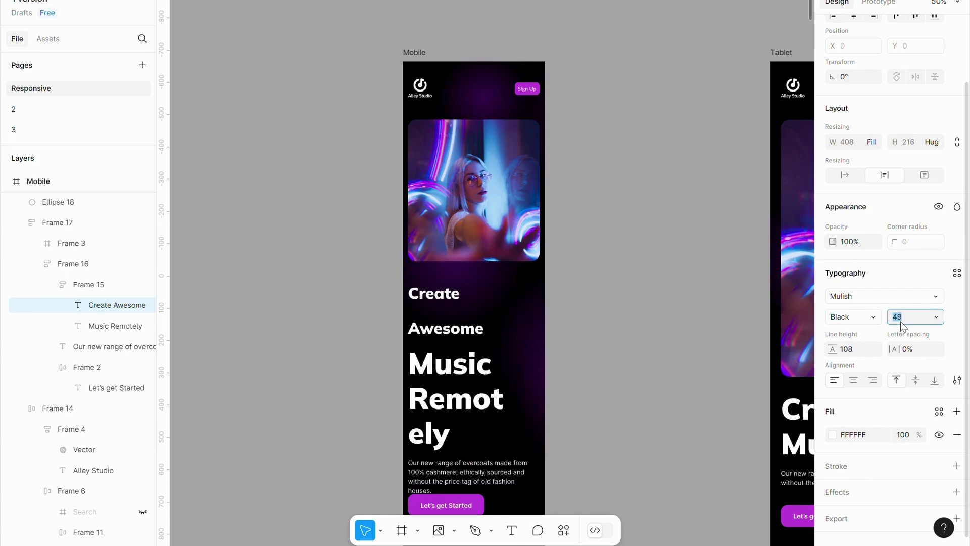
{"action": "key", "text": "Down"}
{"action": "key", "text": "Down"}
Set the Music Remotely heading text to font size 48
{"action": "left_click", "coordinate": [468, 324]}
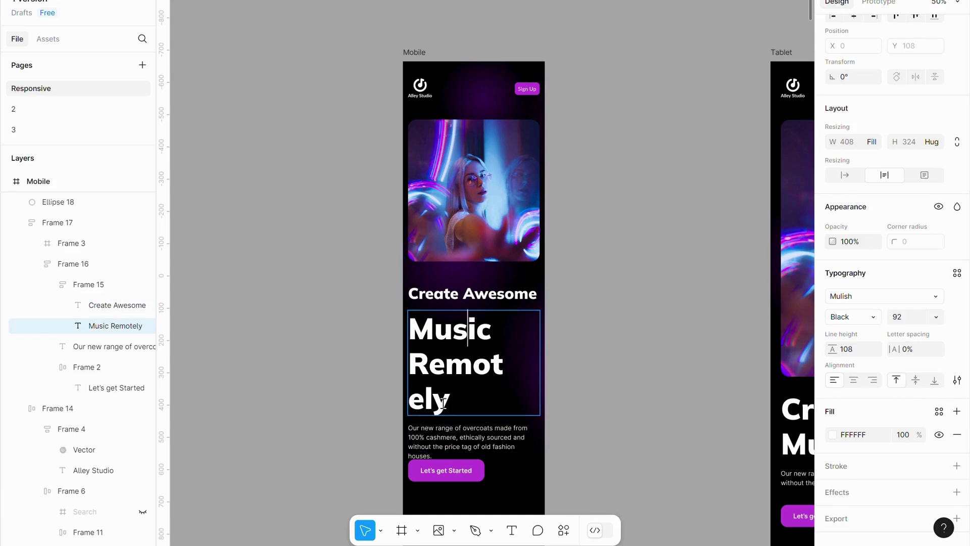
{"action": "double_click", "coordinate": [413, 327]}
{"action": "left_click", "coordinate": [415, 324]}
{"action": "left_click_drag", "start_coordinate": [414, 324], "coordinate": [480, 392]}
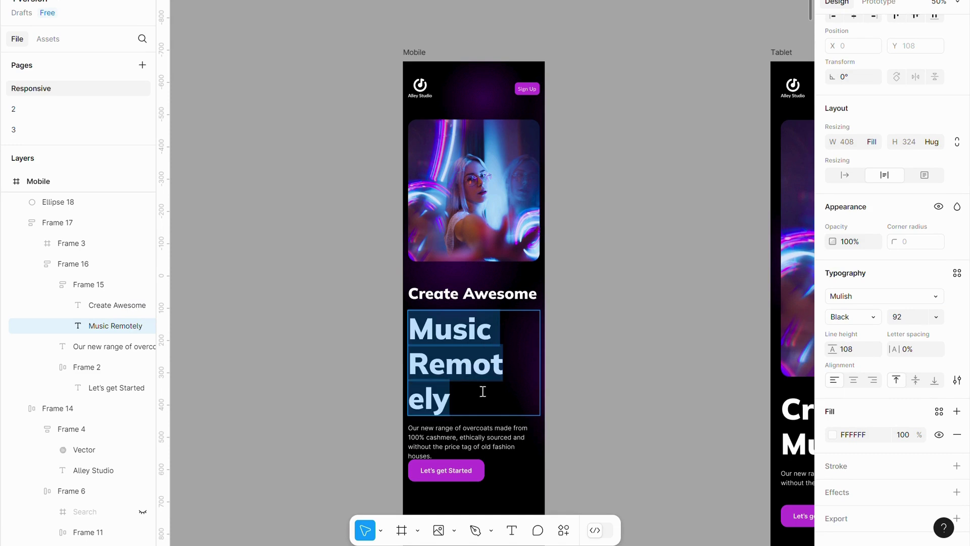
{"action": "left_click", "coordinate": [911, 320]}
{"action": "type", "text": "48"}
{"action": "key", "text": "Return"}
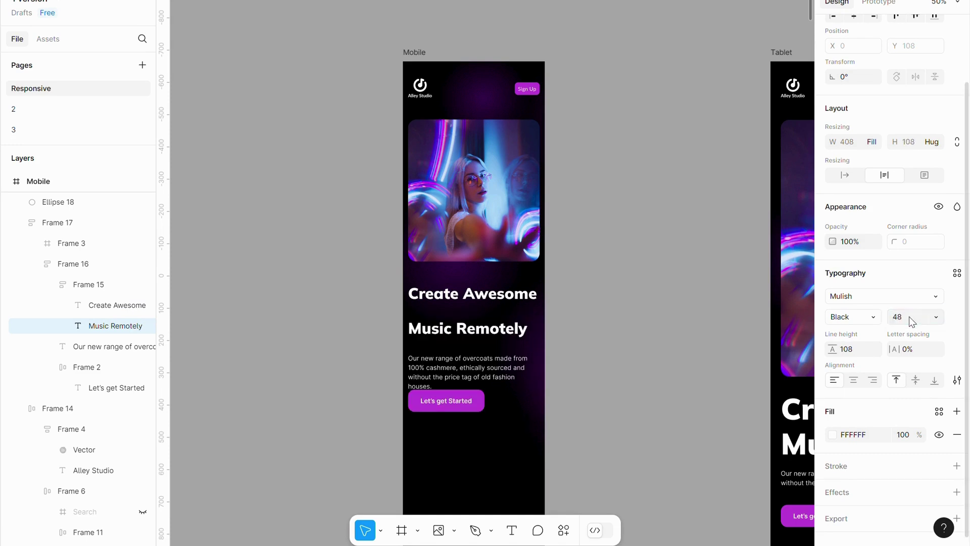
Reduce the gap between the two Mobile heading lines
{"action": "left_click", "coordinate": [634, 269]}
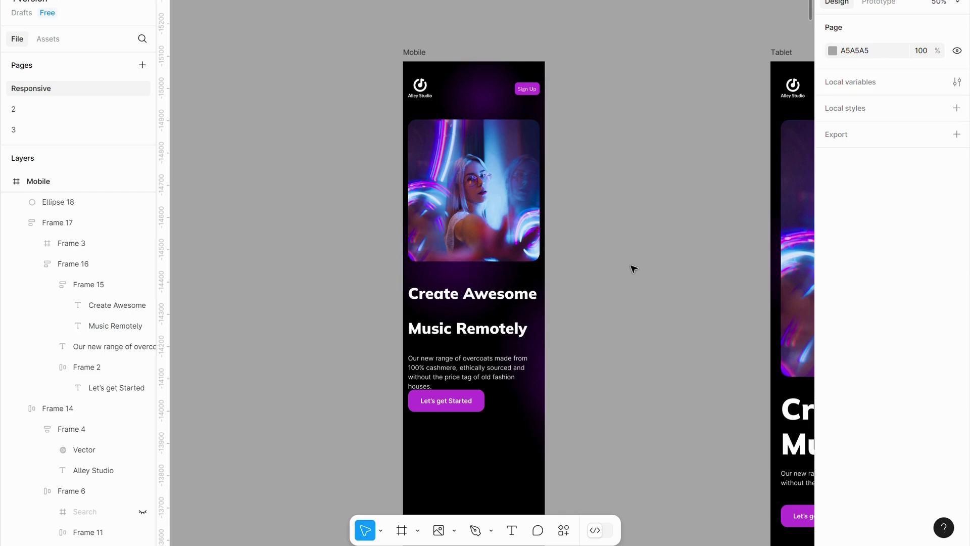
{"action": "left_click", "coordinate": [453, 331]}
{"action": "double_click", "coordinate": [452, 319]}
{"action": "double_click", "coordinate": [453, 316]}
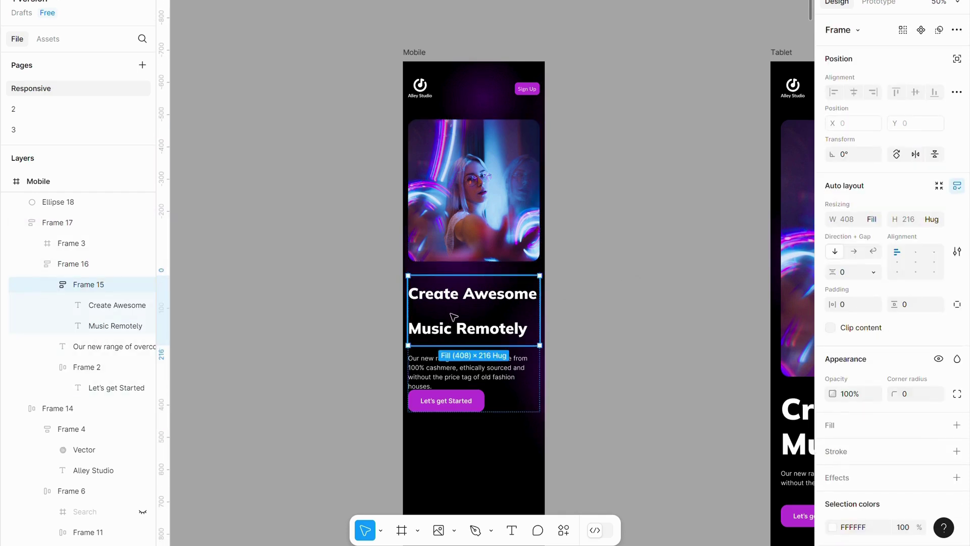
{"action": "left_click_drag", "start_coordinate": [477, 309], "coordinate": [475, 299]}
{"action": "key", "text": "Escape"}
Set the Mobile description paragraph to font size 15
{"action": "left_click", "coordinate": [499, 352]}
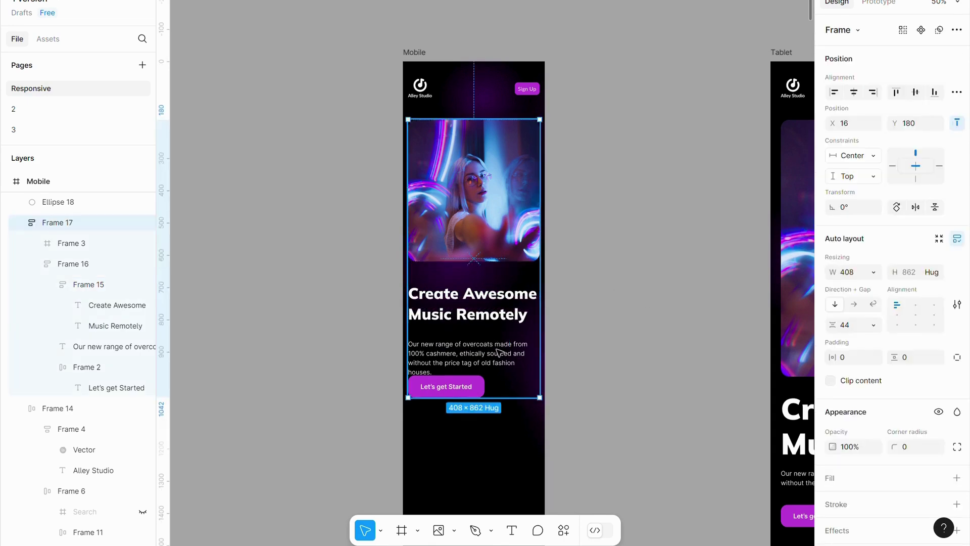
{"action": "double_click", "coordinate": [499, 353]}
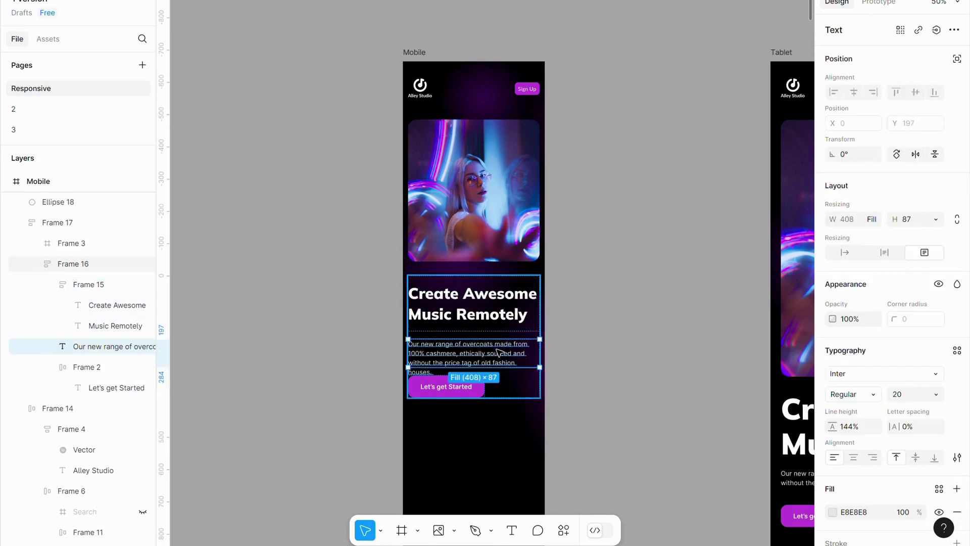
{"action": "triple_click", "coordinate": [457, 369]}
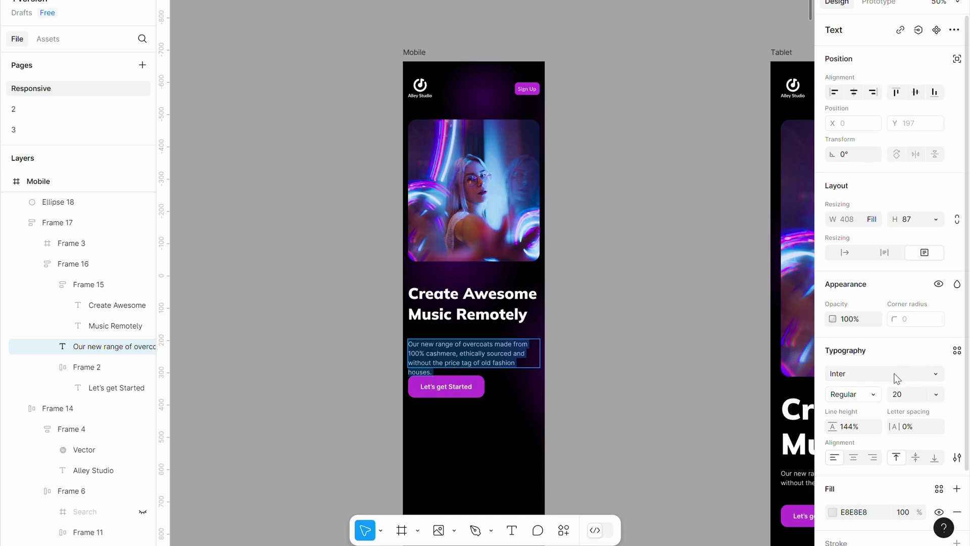
{"action": "left_click", "coordinate": [910, 395]}
{"action": "key", "text": "Return"}
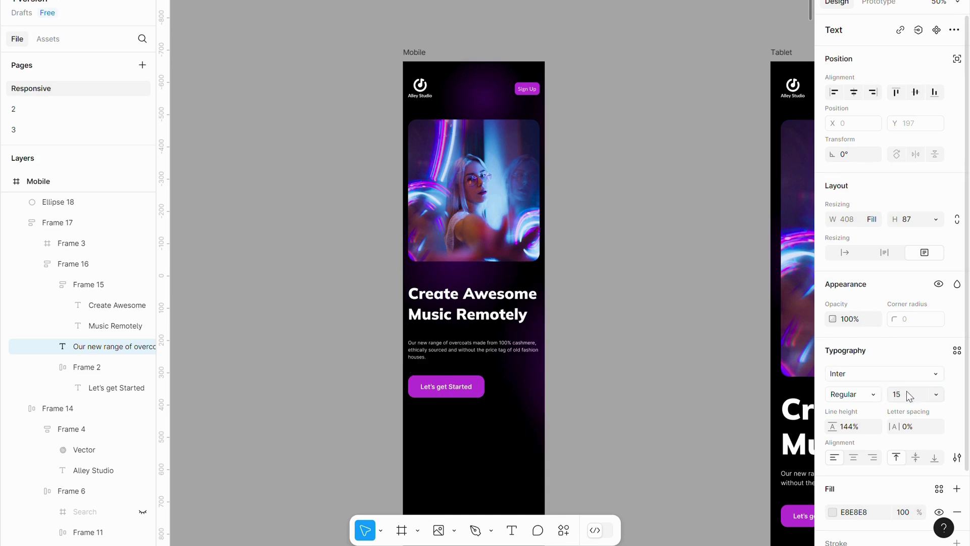
{"action": "key", "text": "Escape"}
Remove the image-to-text spacing, then move the Mobile frame beside Tablet
{"action": "left_click", "coordinate": [600, 329]}
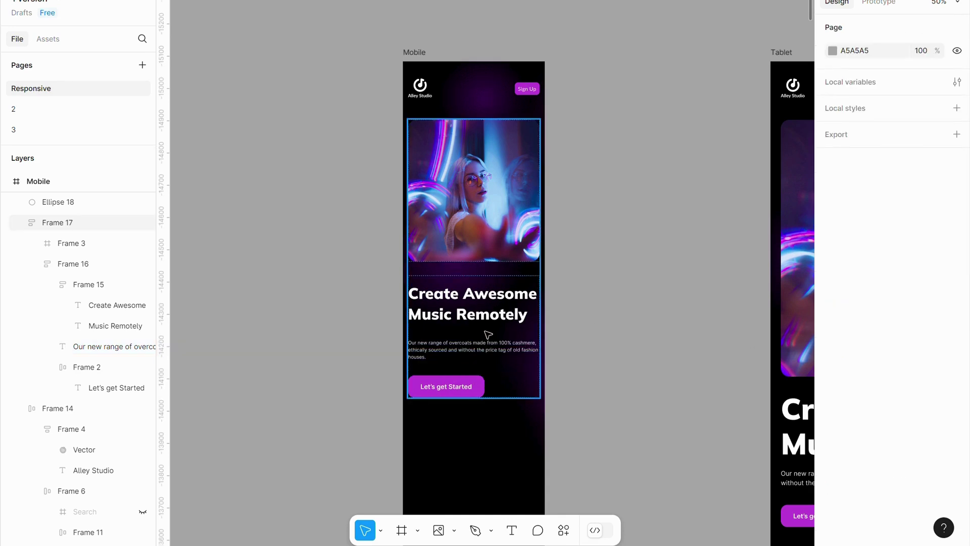
{"action": "left_click", "coordinate": [485, 329]}
{"action": "left_click_drag", "start_coordinate": [475, 276], "coordinate": [475, 265]}
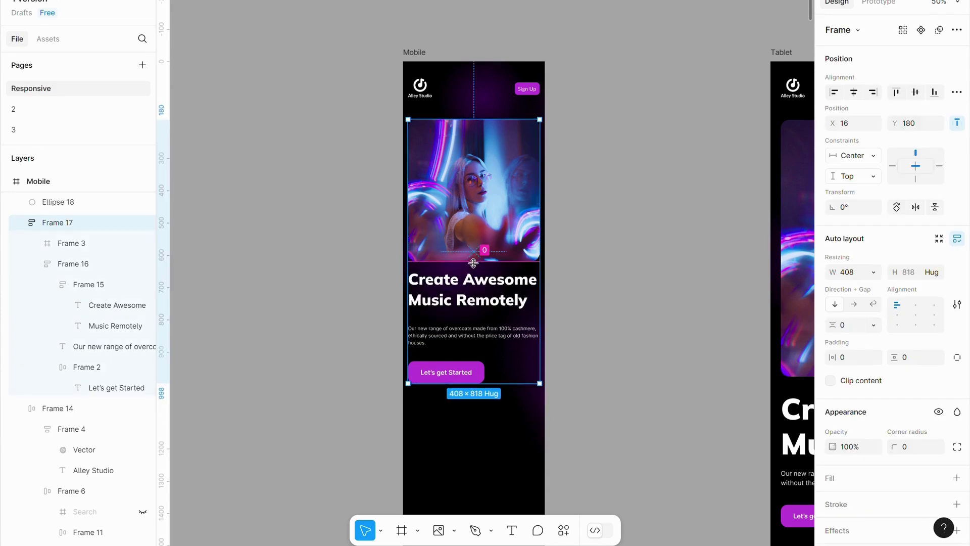
{"action": "key", "text": "minus"}
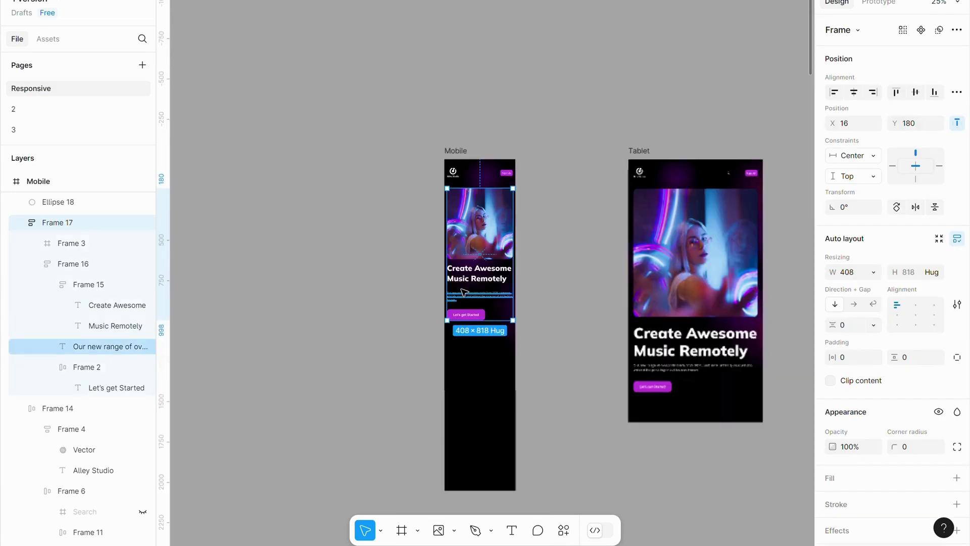
{"action": "left_click_drag", "start_coordinate": [459, 143], "coordinate": [542, 154]}
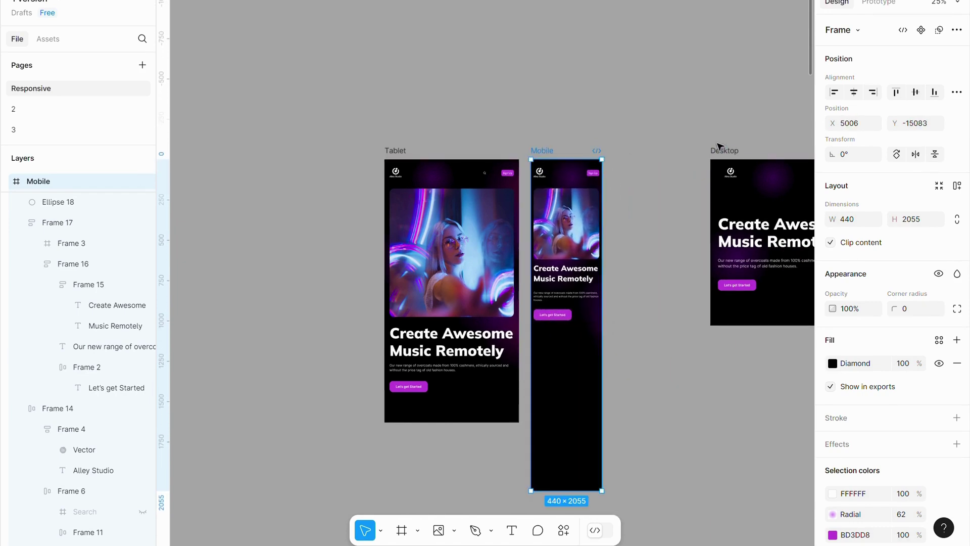
Move the Desktop frame to the left of Tablet
{"action": "left_click_drag", "start_coordinate": [716, 149], "coordinate": [198, 137]}
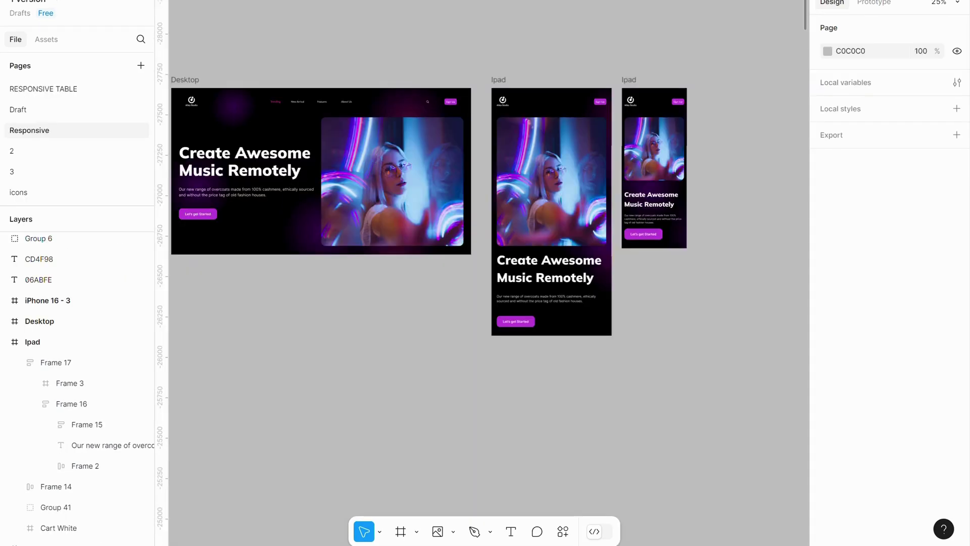
{"action": "scroll", "coordinate": [485, 324], "scroll_direction": "right", "scroll_amount": 3}
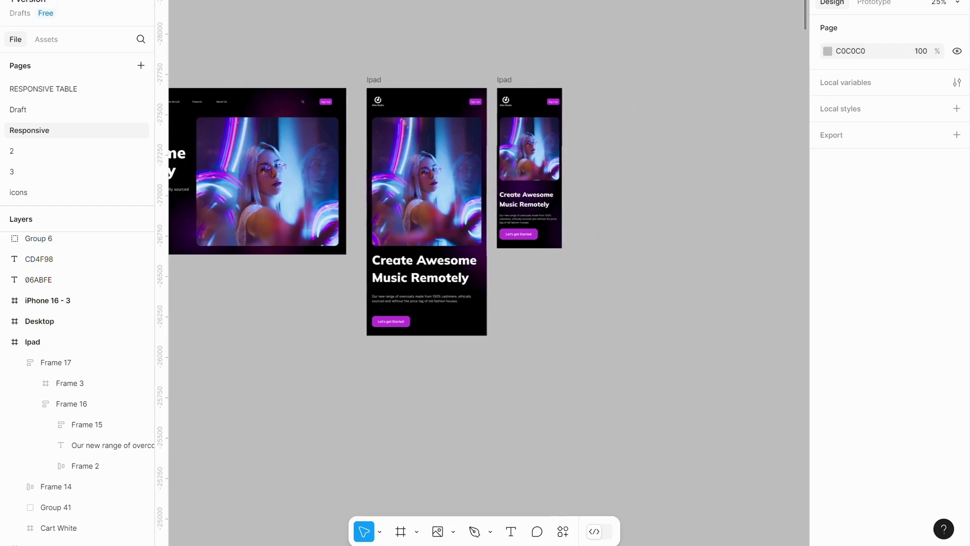
{"action": "scroll", "coordinate": [484, 324], "scroll_direction": "up", "scroll_amount": 3}
{"action": "scroll", "coordinate": [720, 379], "scroll_direction": "up", "scroll_amount": 3}
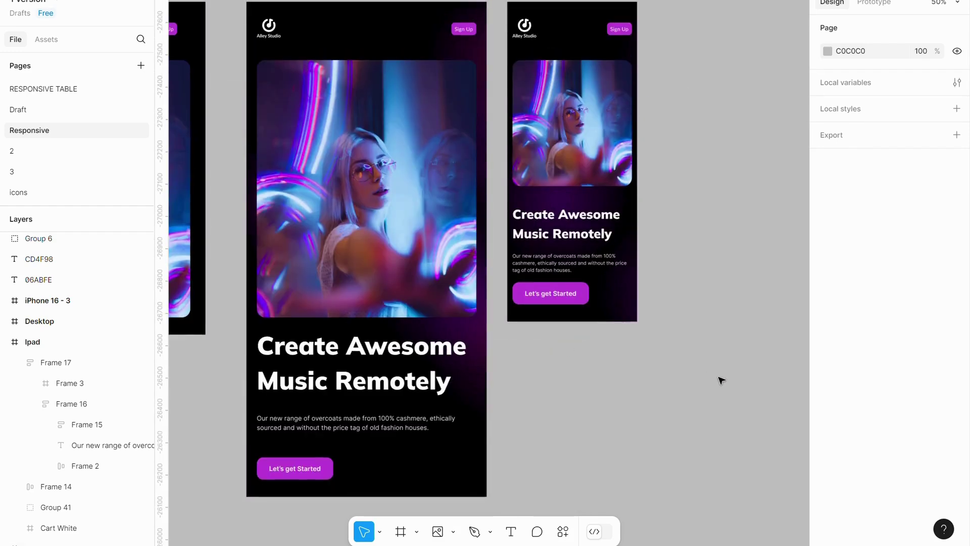
Set the small Ipad frame's Let's get Started button width to Fill container
{"action": "double_click", "coordinate": [544, 305]}
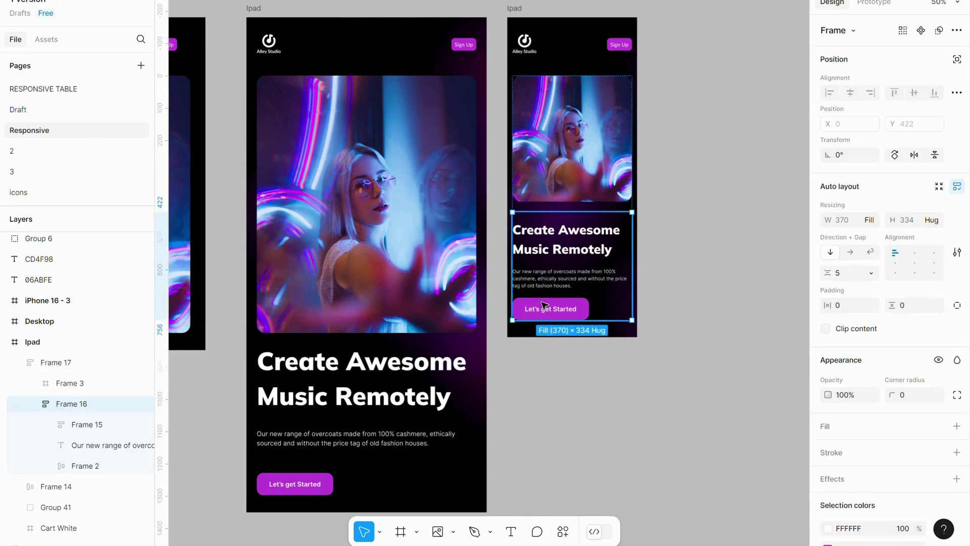
{"action": "double_click", "coordinate": [544, 306]}
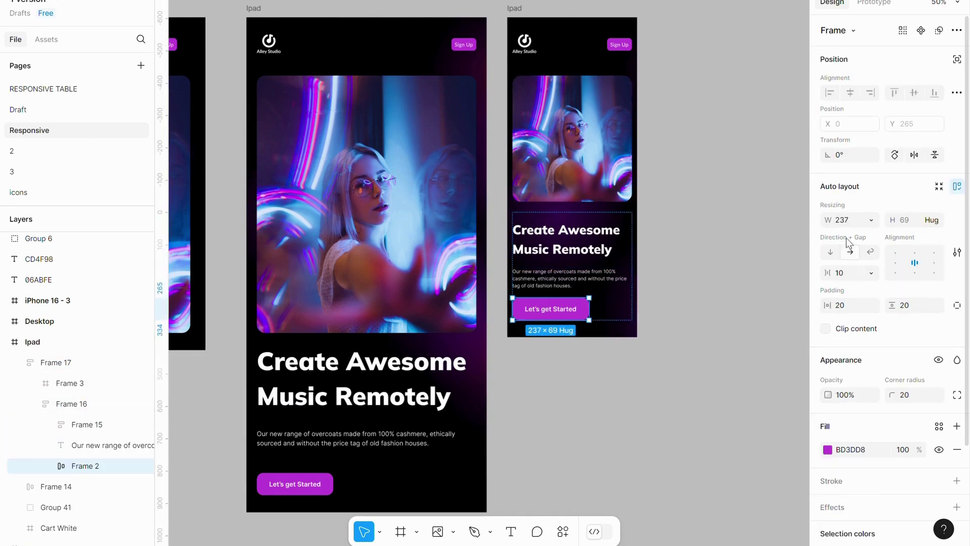
{"action": "left_click", "coordinate": [867, 221]}
{"action": "left_click", "coordinate": [862, 249]}
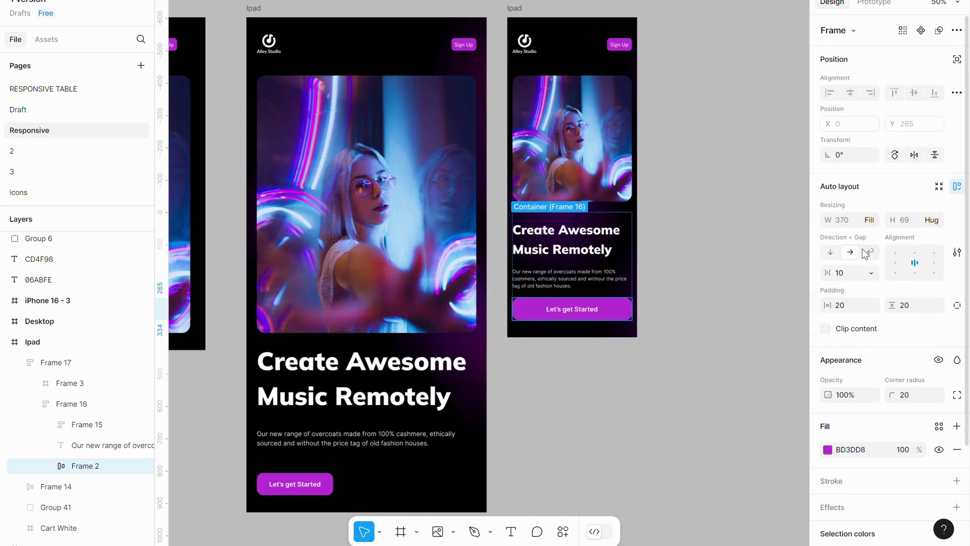
{"action": "left_click", "coordinate": [743, 284]}
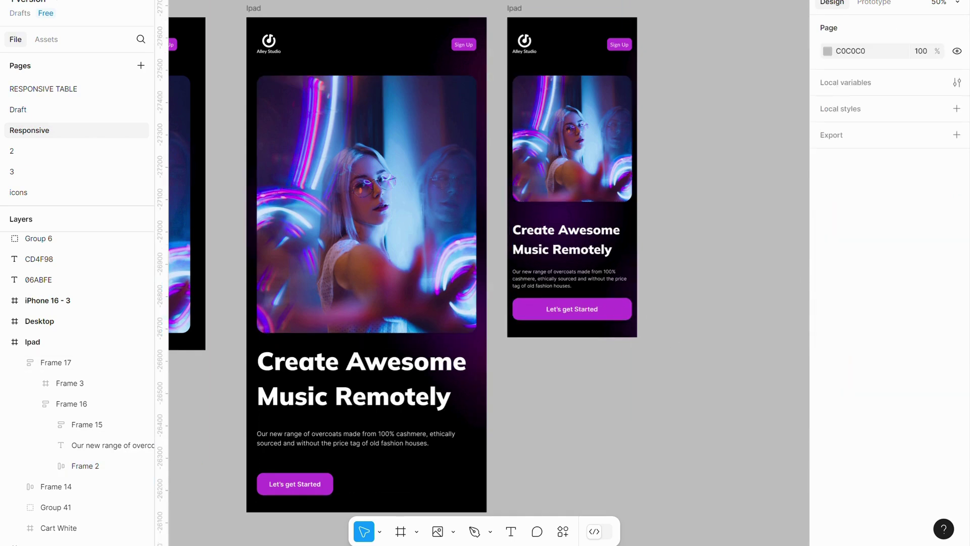
{"action": "key", "text": "minus"}
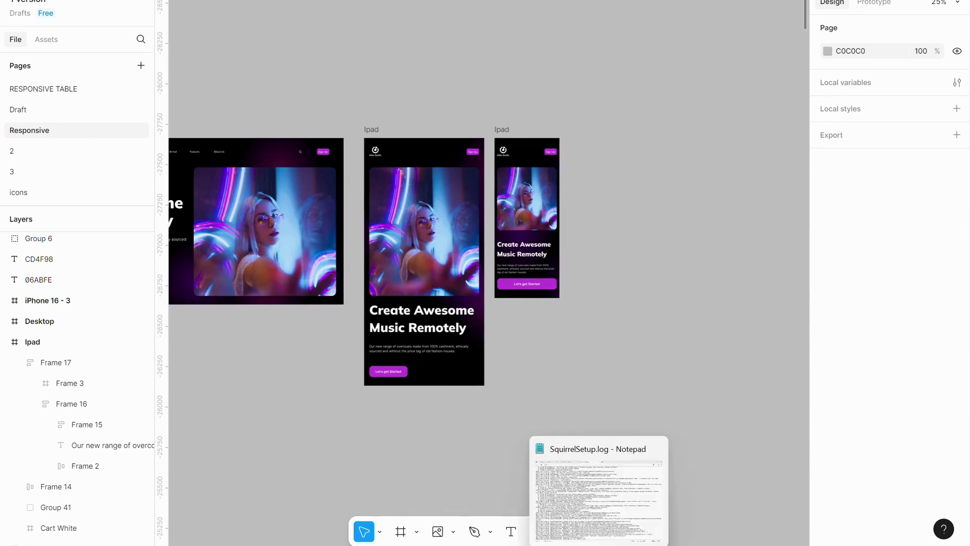
Set the larger Ipad frame's Let's get Started button (Frame 2) width to Fill container
{"action": "scroll", "coordinate": [485, 263], "scroll_direction": "left", "scroll_amount": 5}
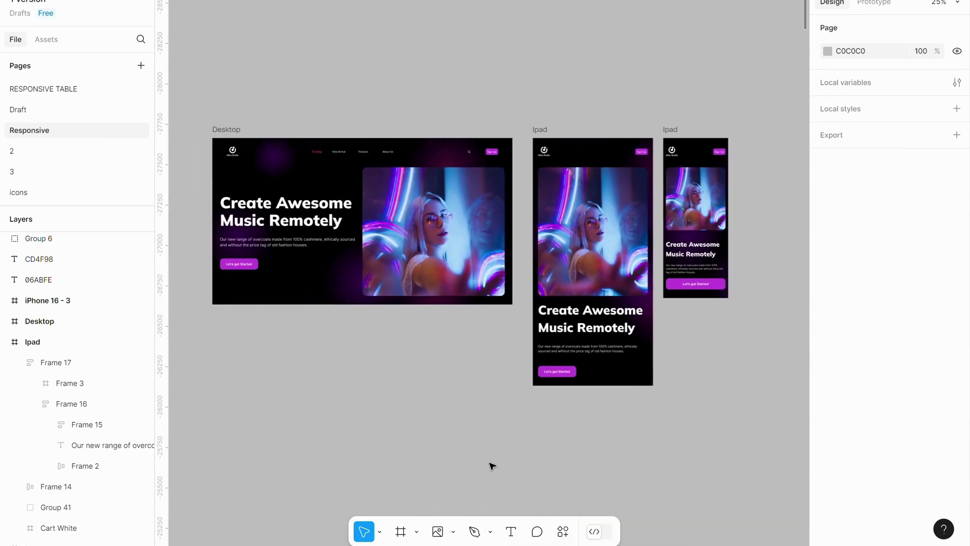
{"action": "double_click", "coordinate": [549, 373]}
{"action": "double_click", "coordinate": [549, 374]}
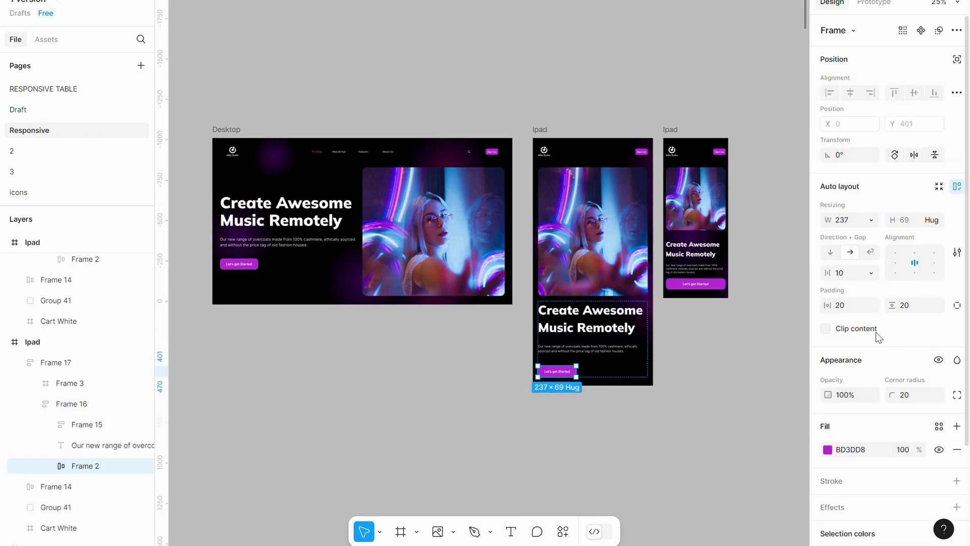
{"action": "left_click", "coordinate": [871, 219]}
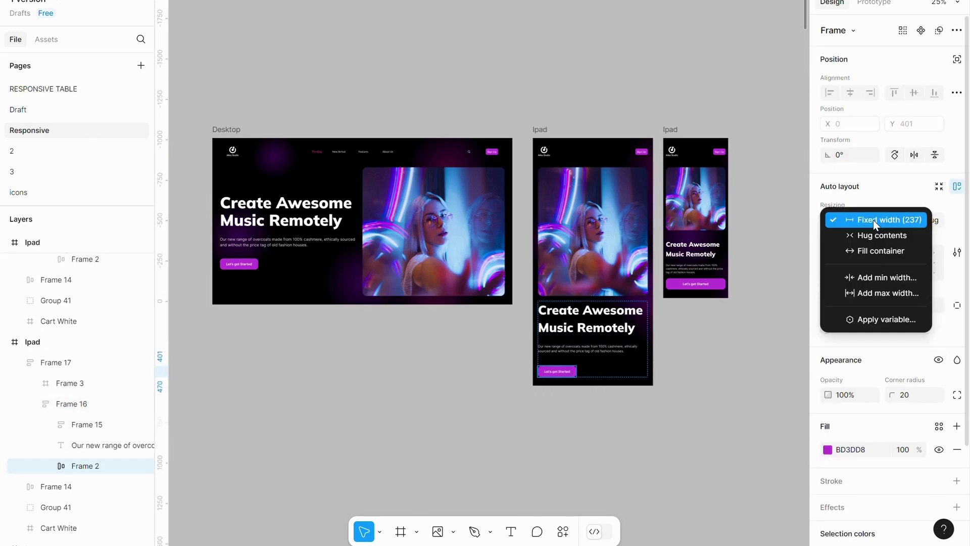
{"action": "left_click", "coordinate": [860, 251]}
{"action": "left_click", "coordinate": [751, 363]}
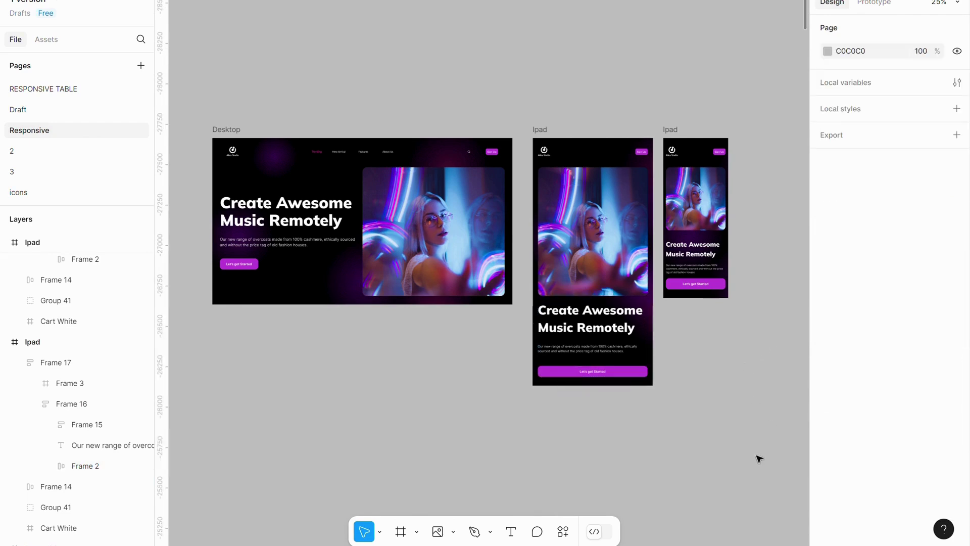